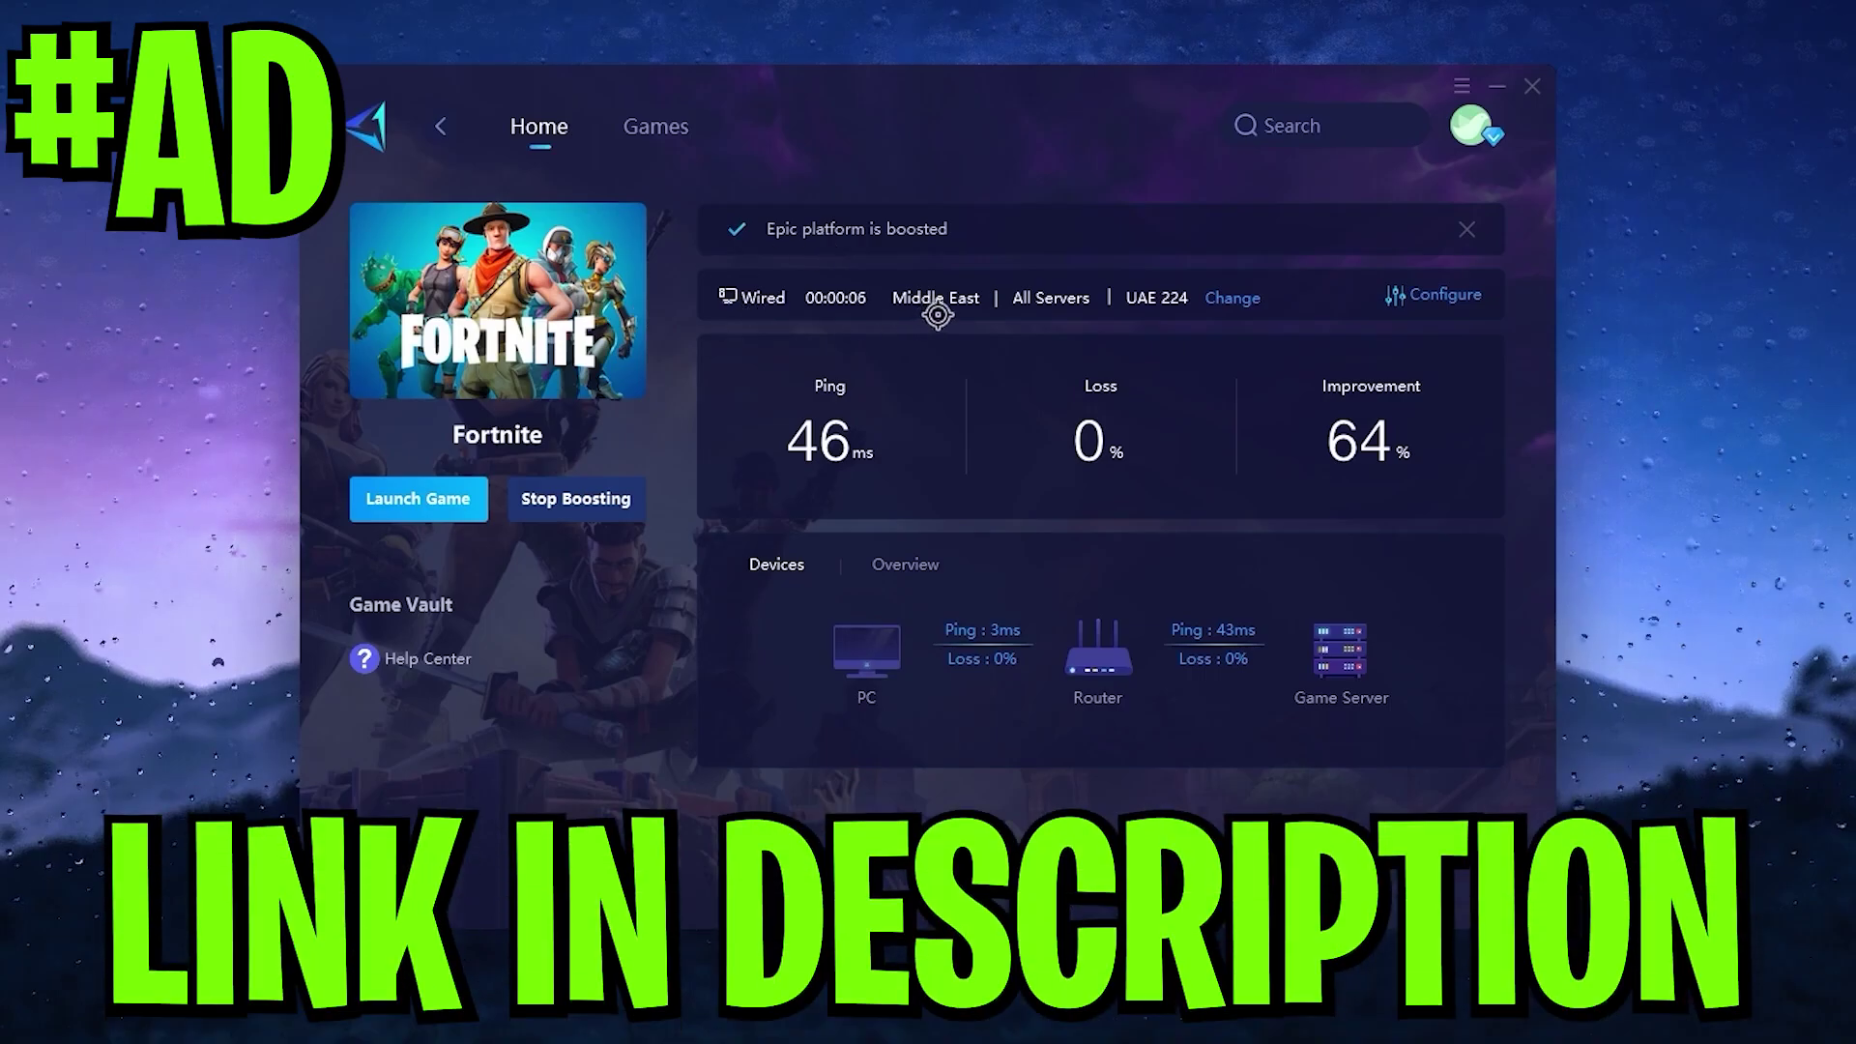
Check the launch platform and launch path in Fortnite's booster settings, leaving them unchanged.
left_click(1436, 294)
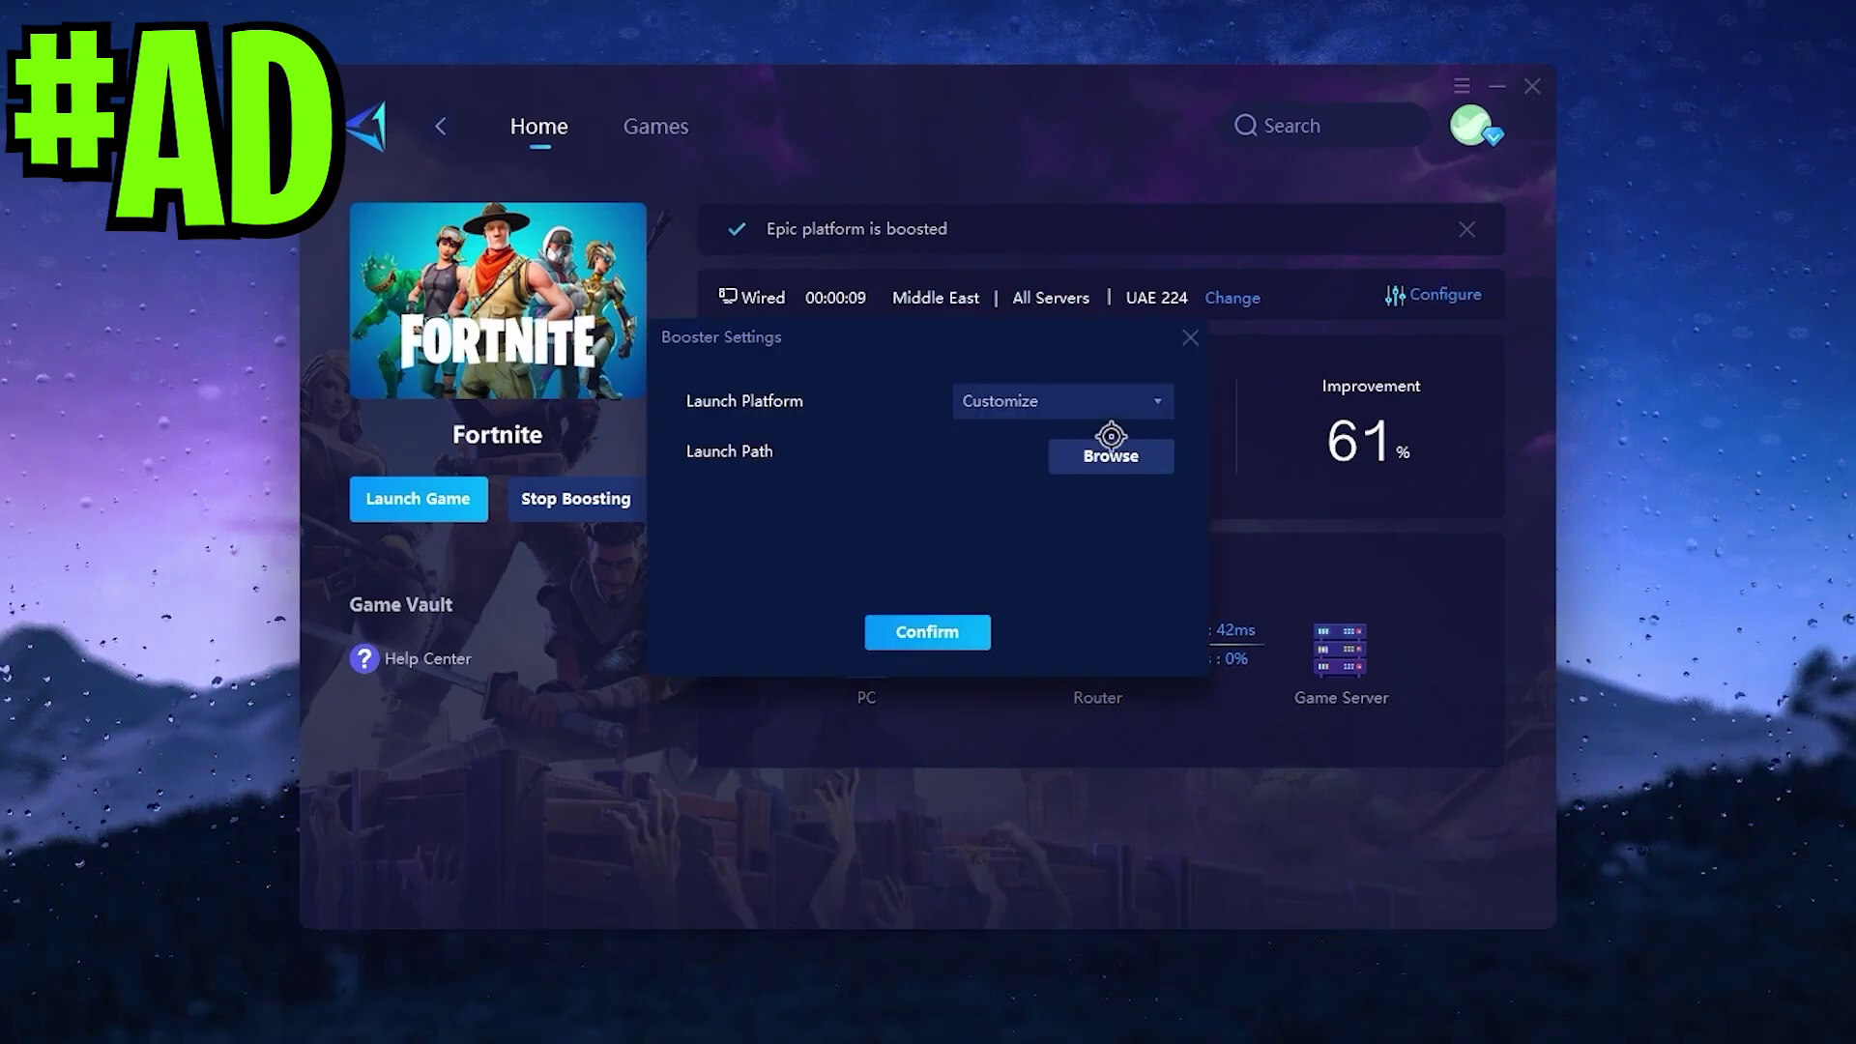
left_click(1197, 333)
left_click(1232, 233)
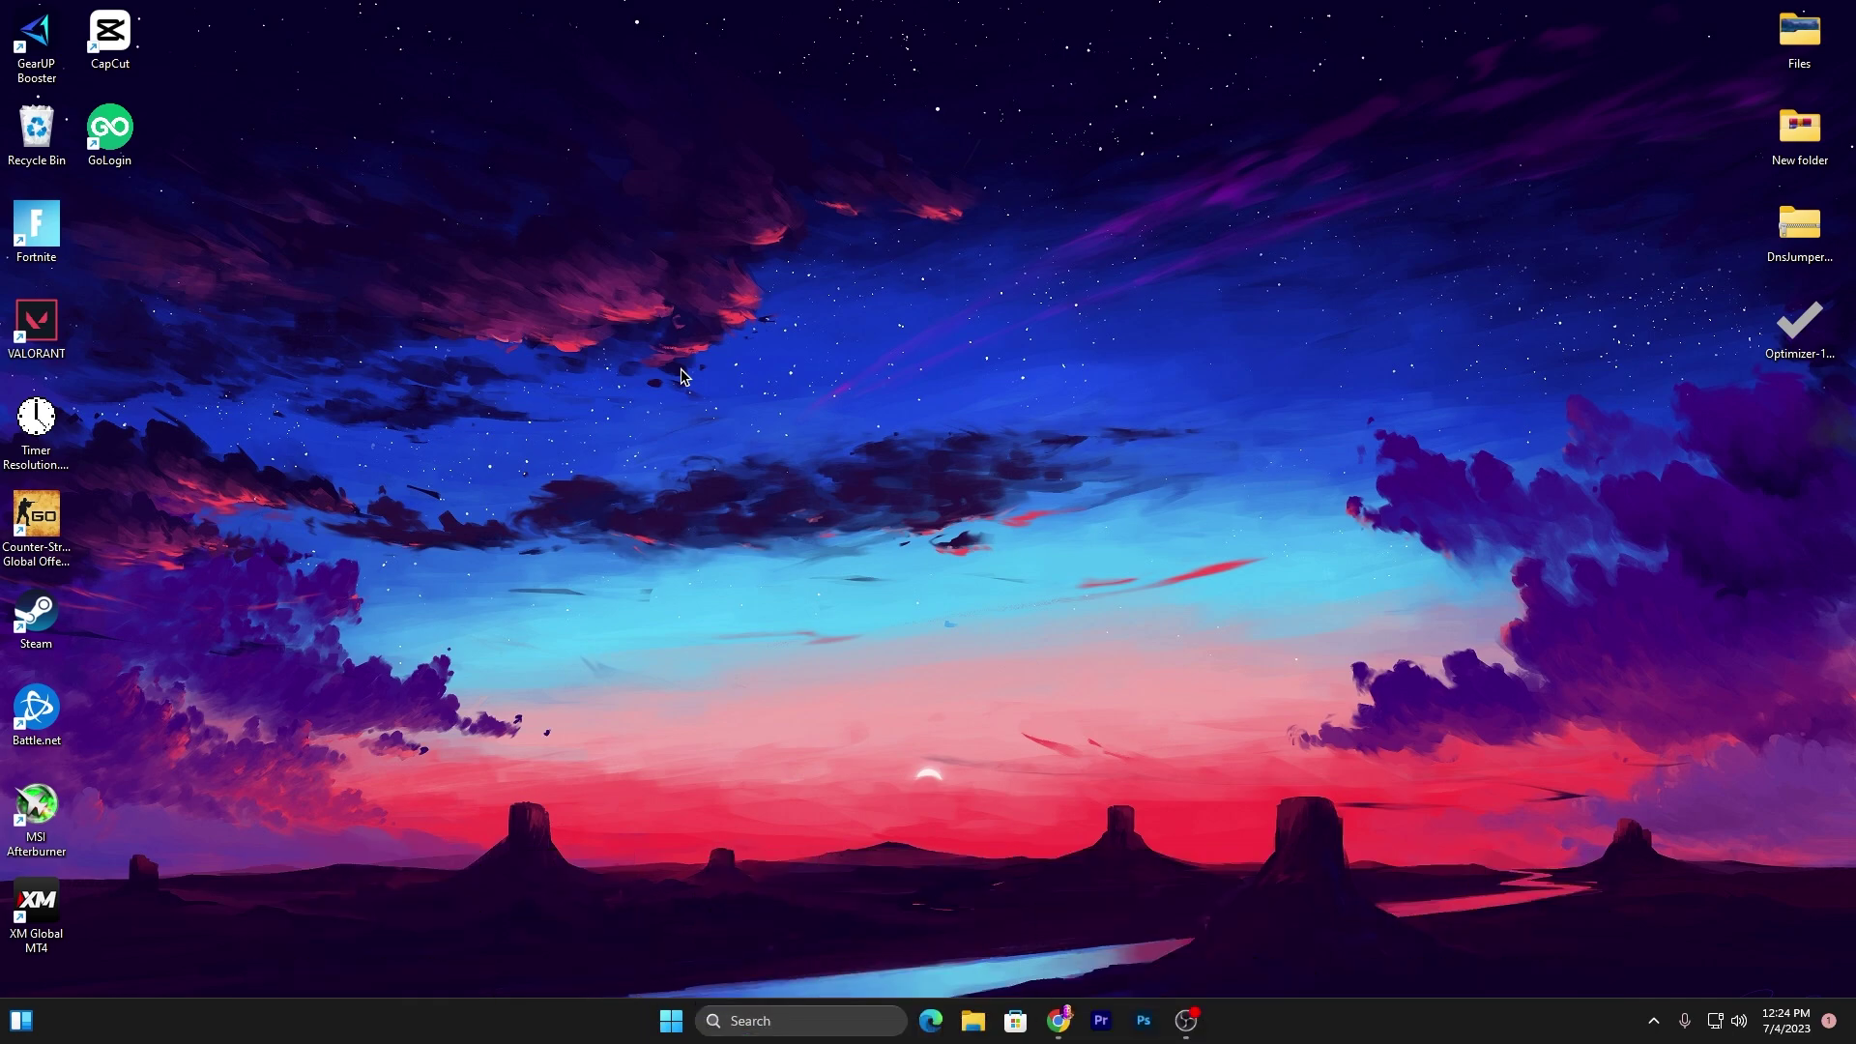
Open the temporary files folder by running %temp% from the Run dialog.
key("super+r")
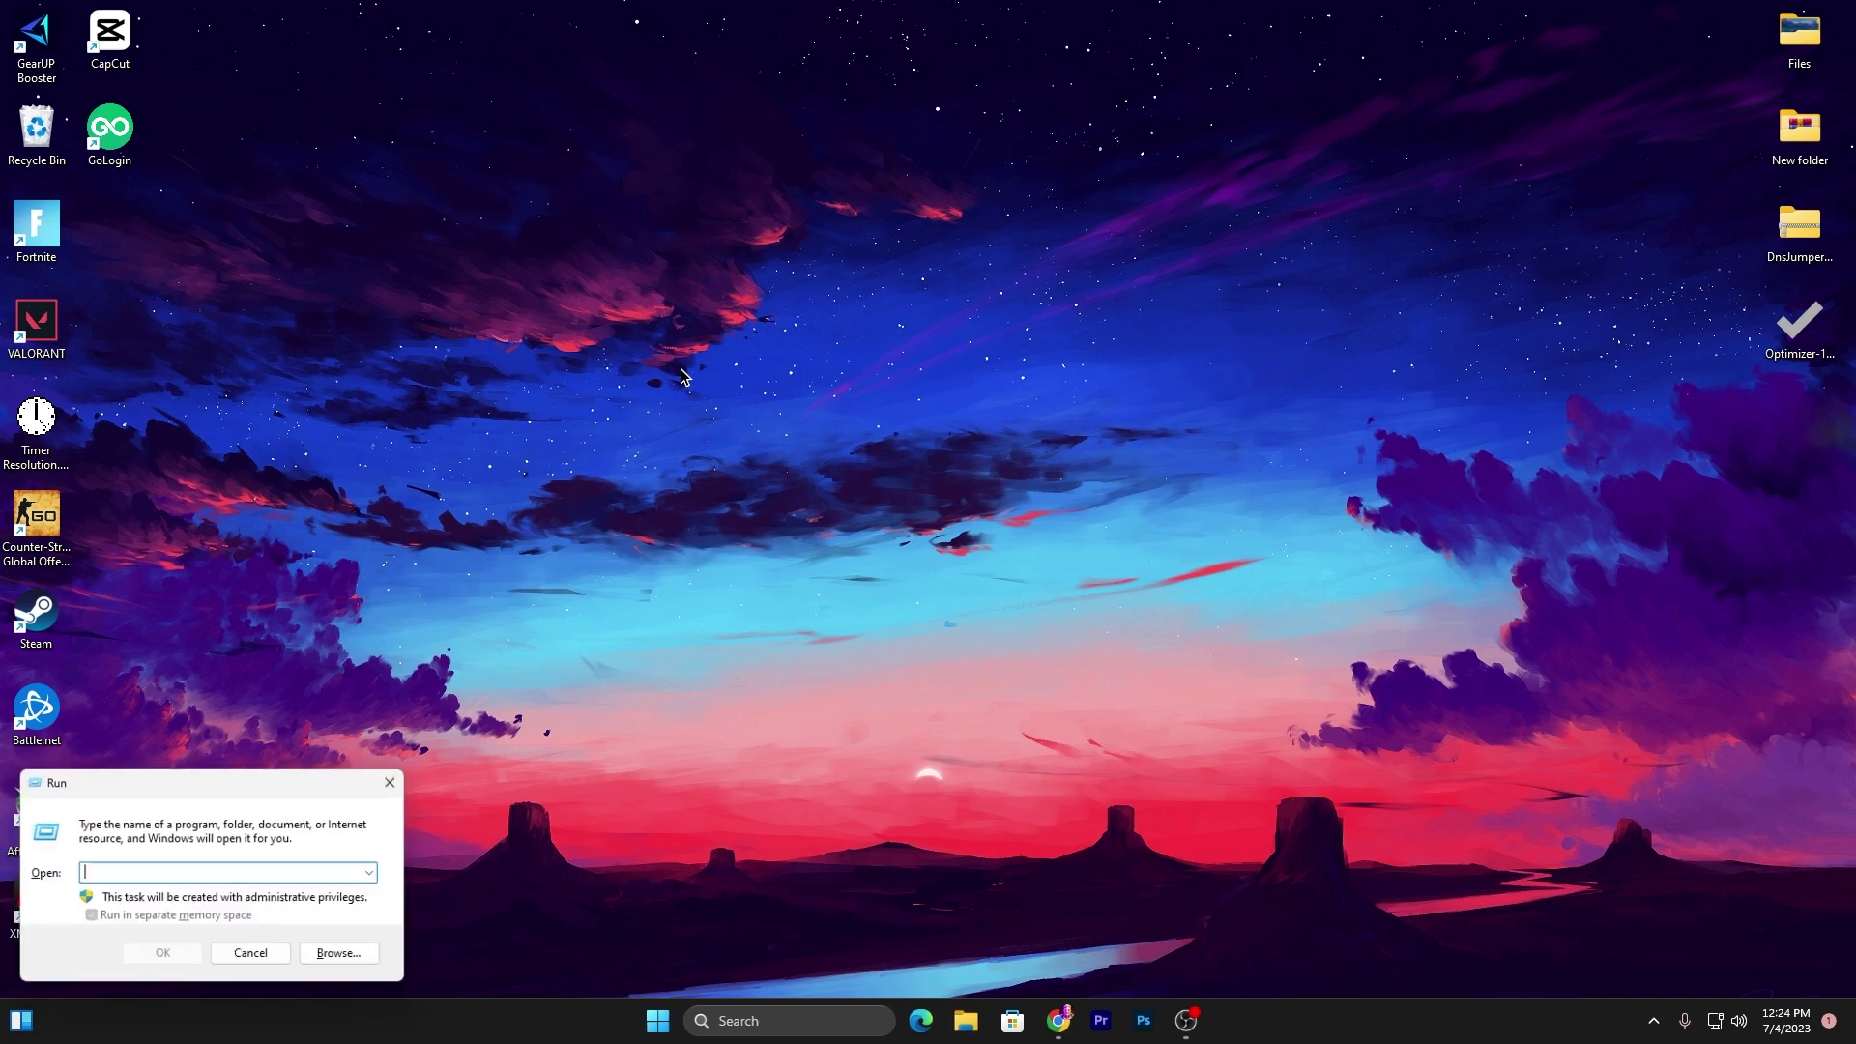
left_click_drag(236, 775, 851, 353)
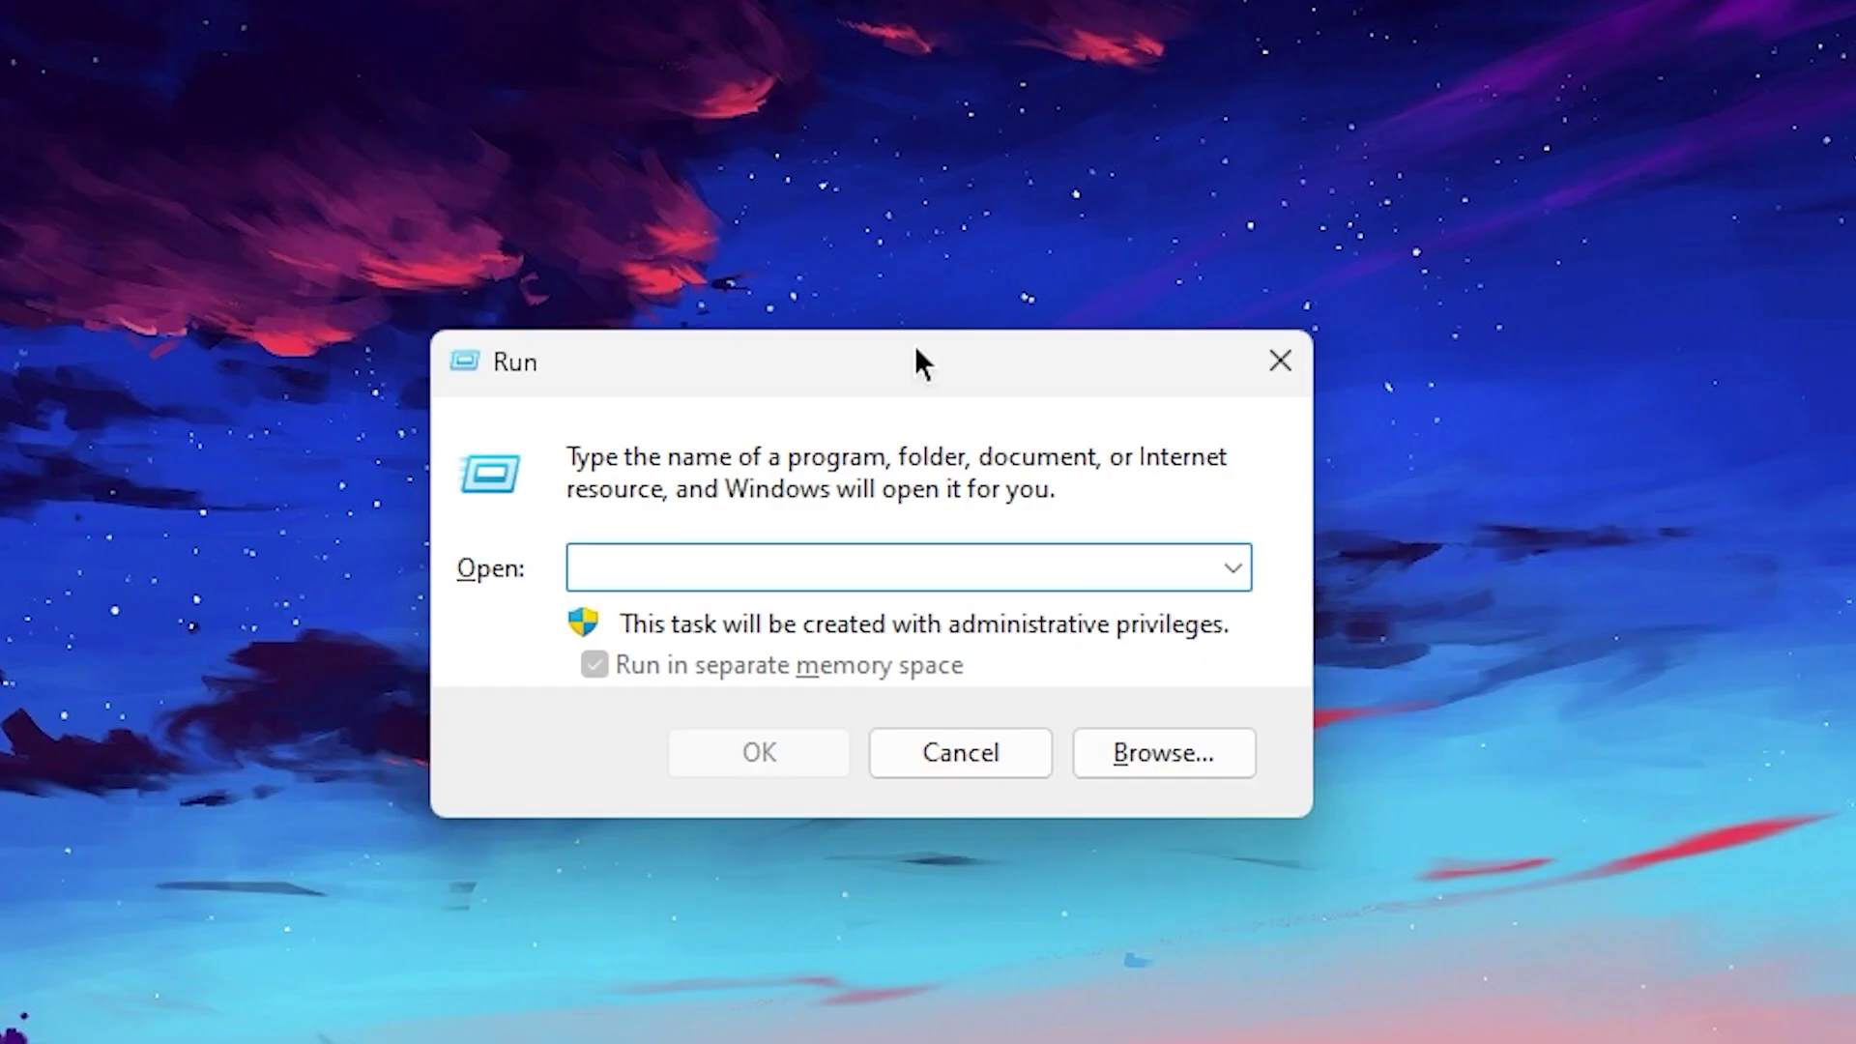
type("%localappdata%")
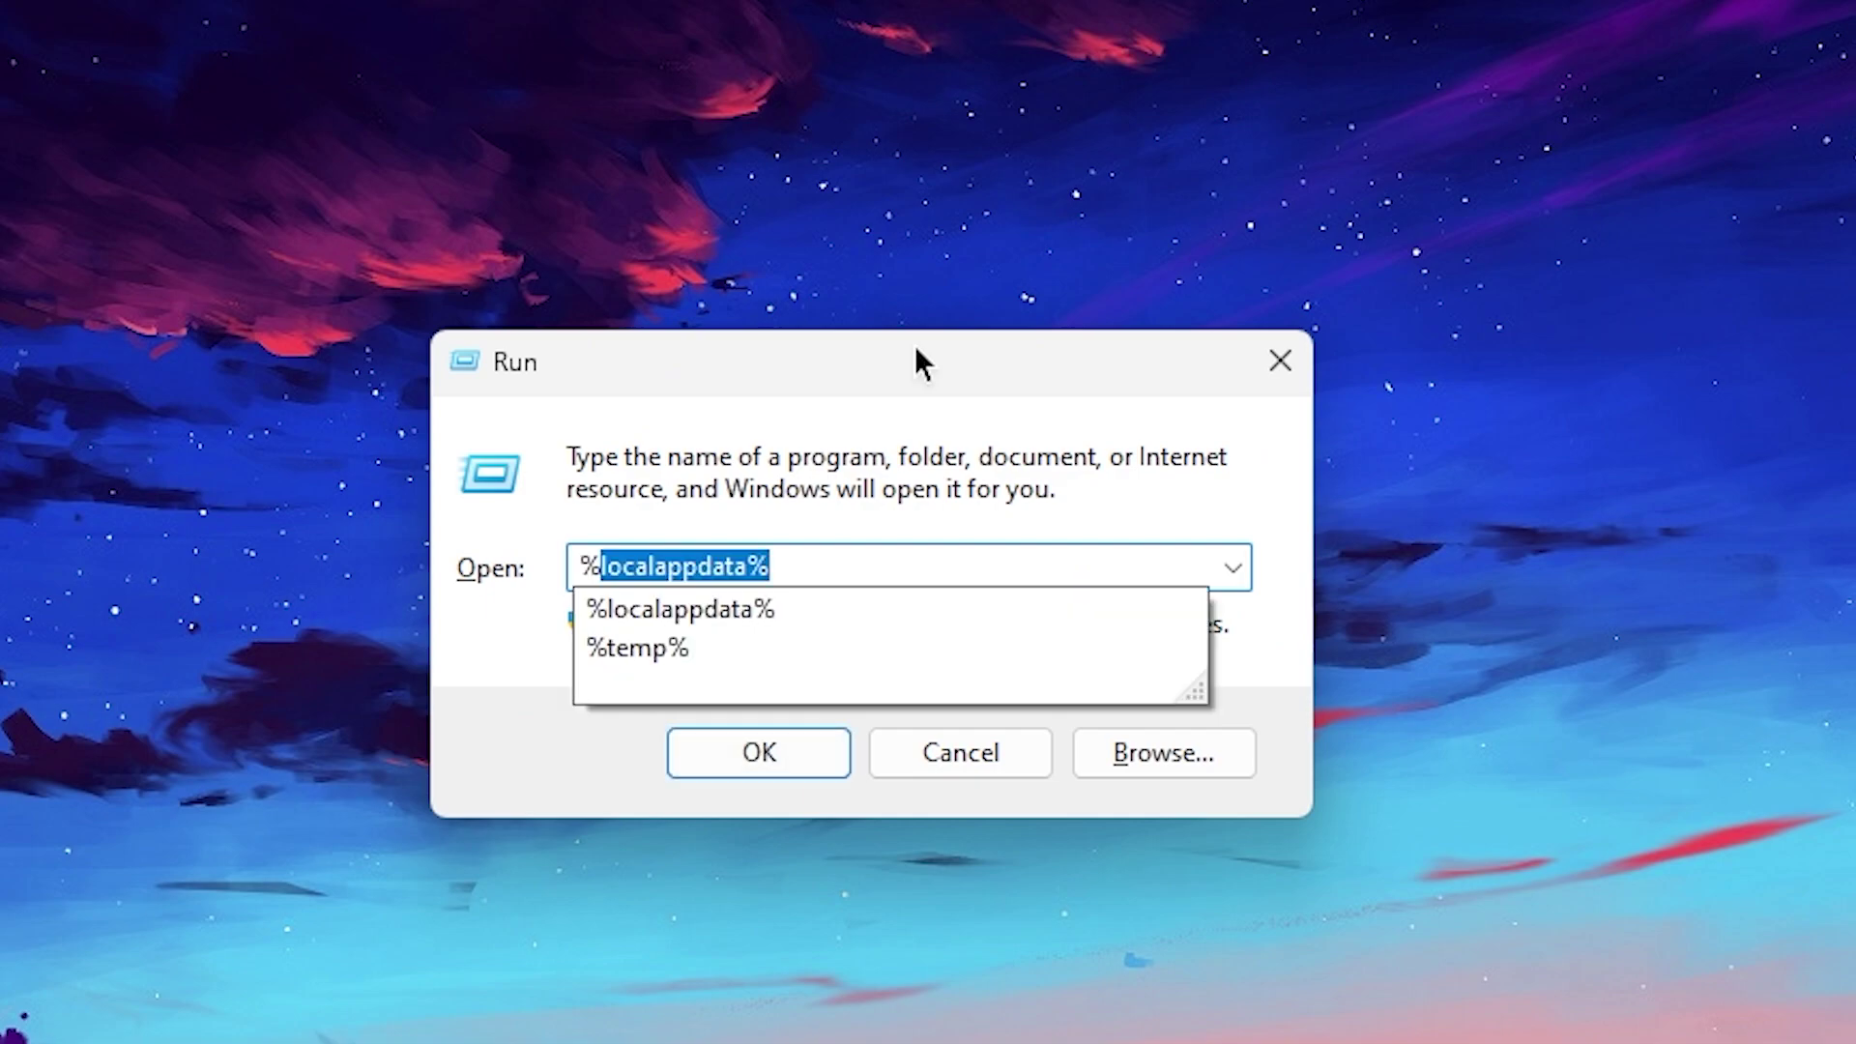
left_click(715, 643)
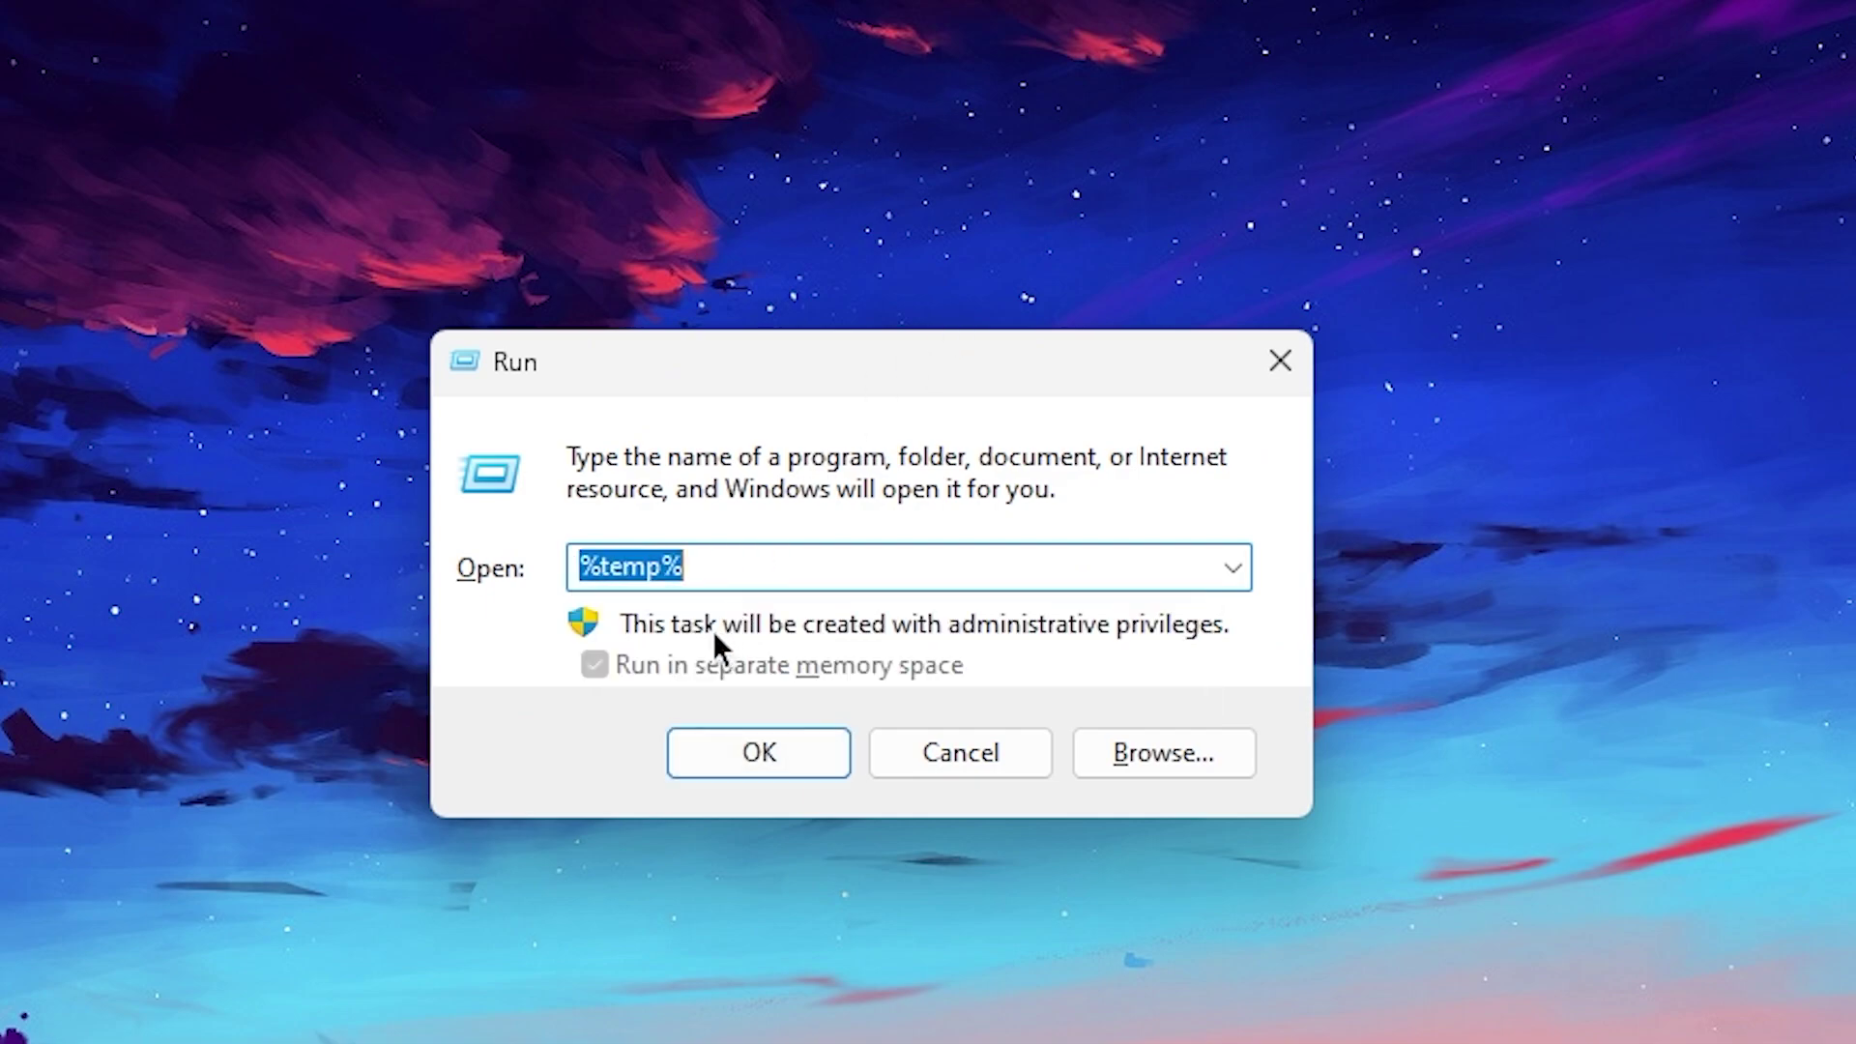
left_click(749, 755)
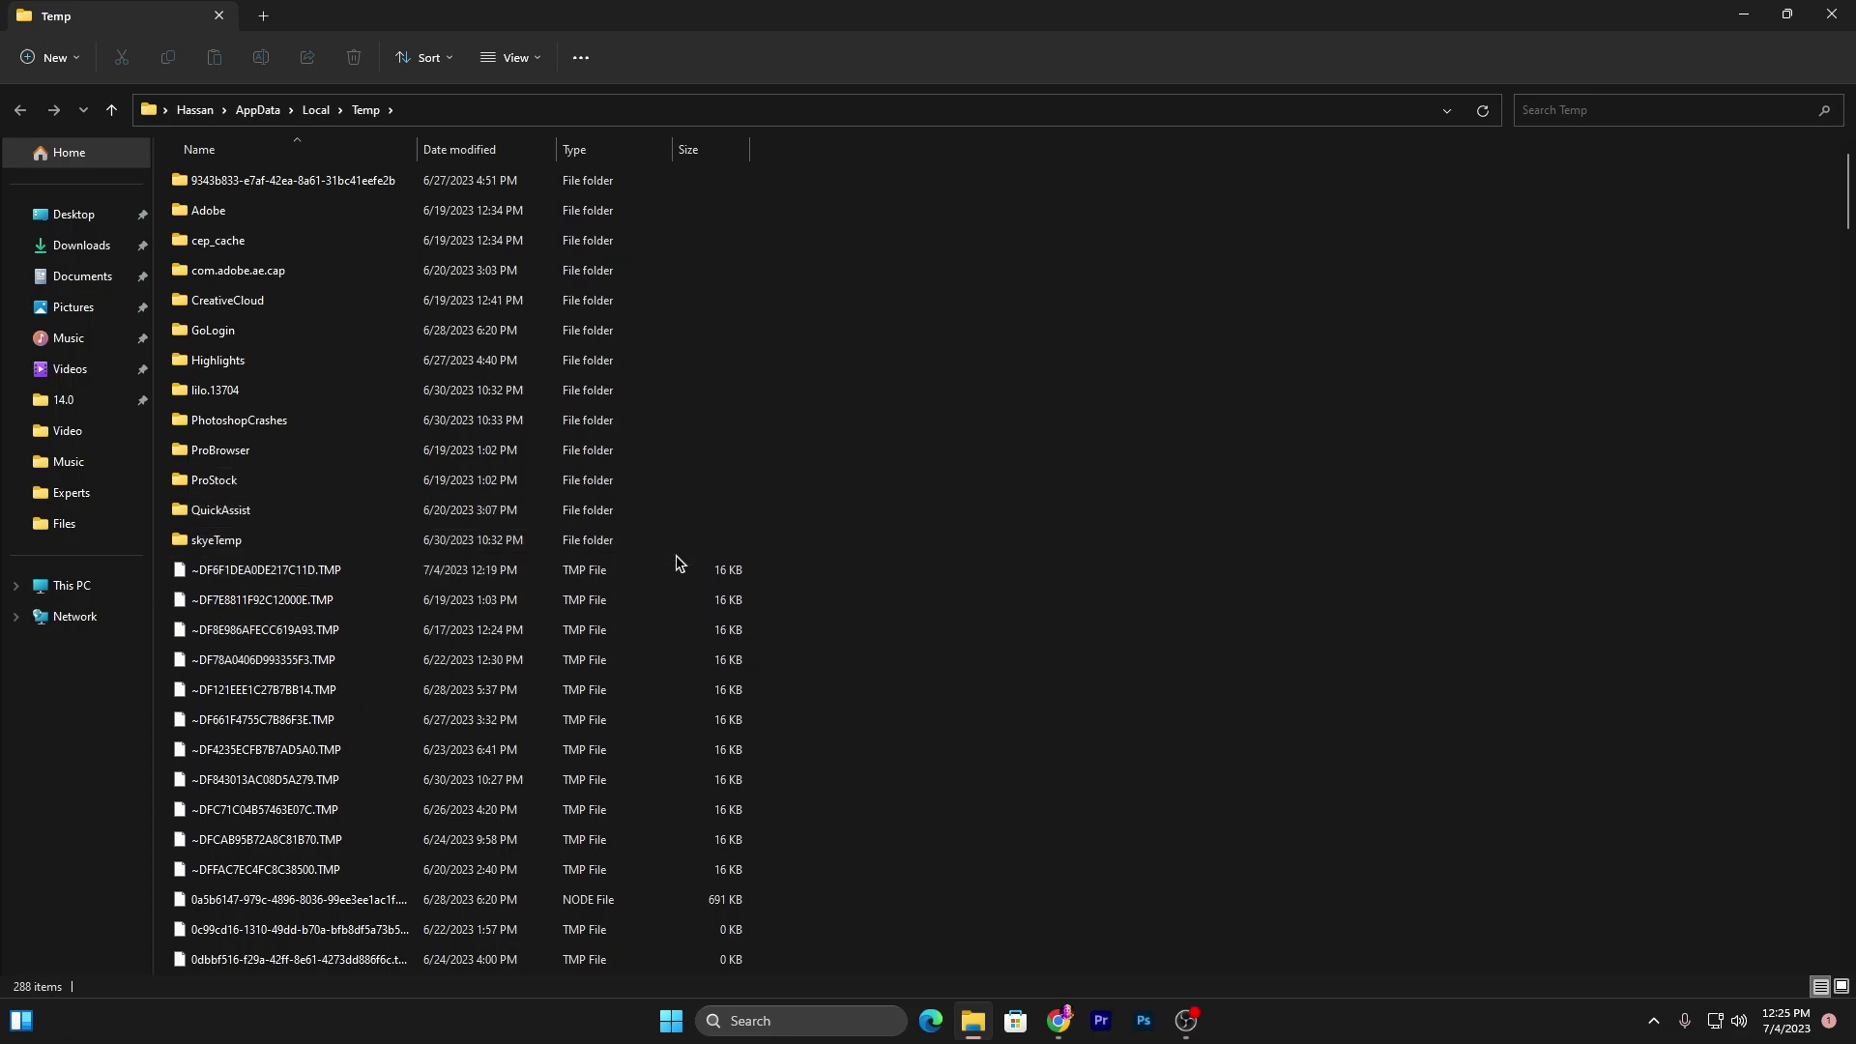
Delete everything in the Temp folder except the Highlights folder, dismiss the file-in-use prompt and close the window.
key("ctrl+a")
scroll(1035, 612, "down", 3)
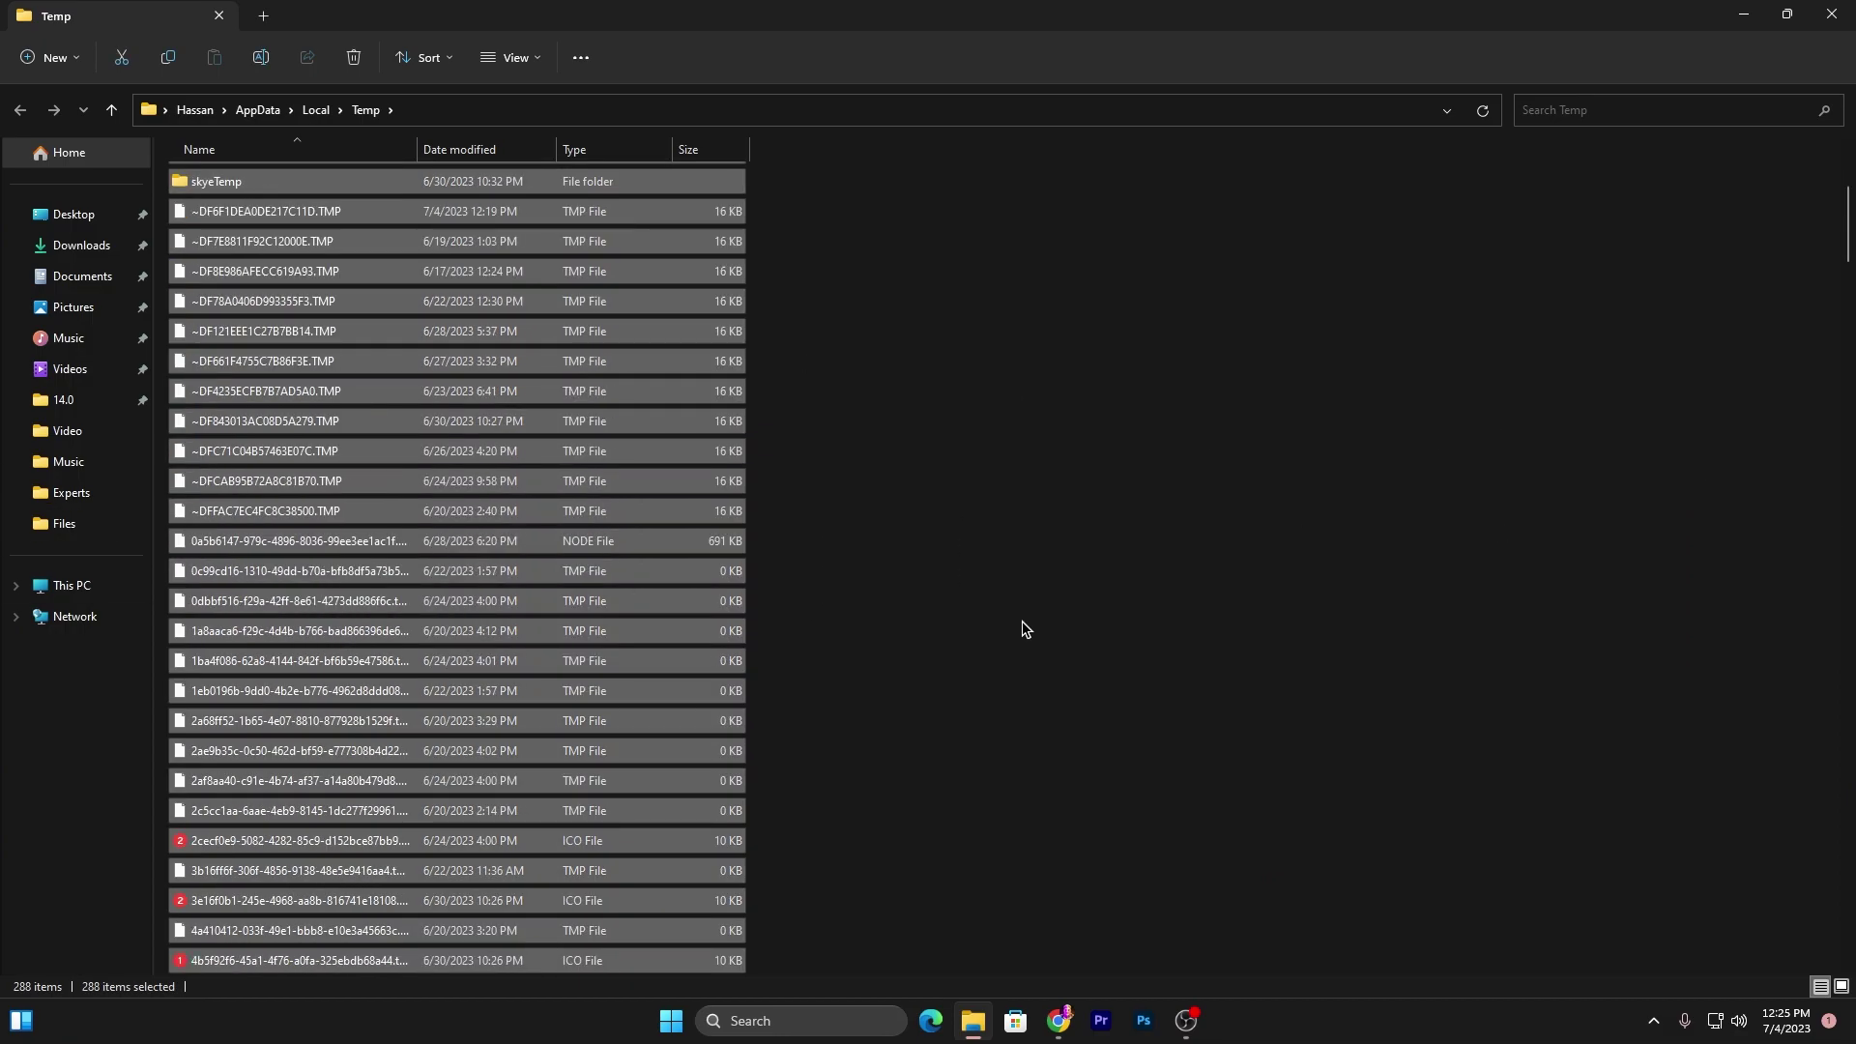
scroll(927, 667, "up", 3)
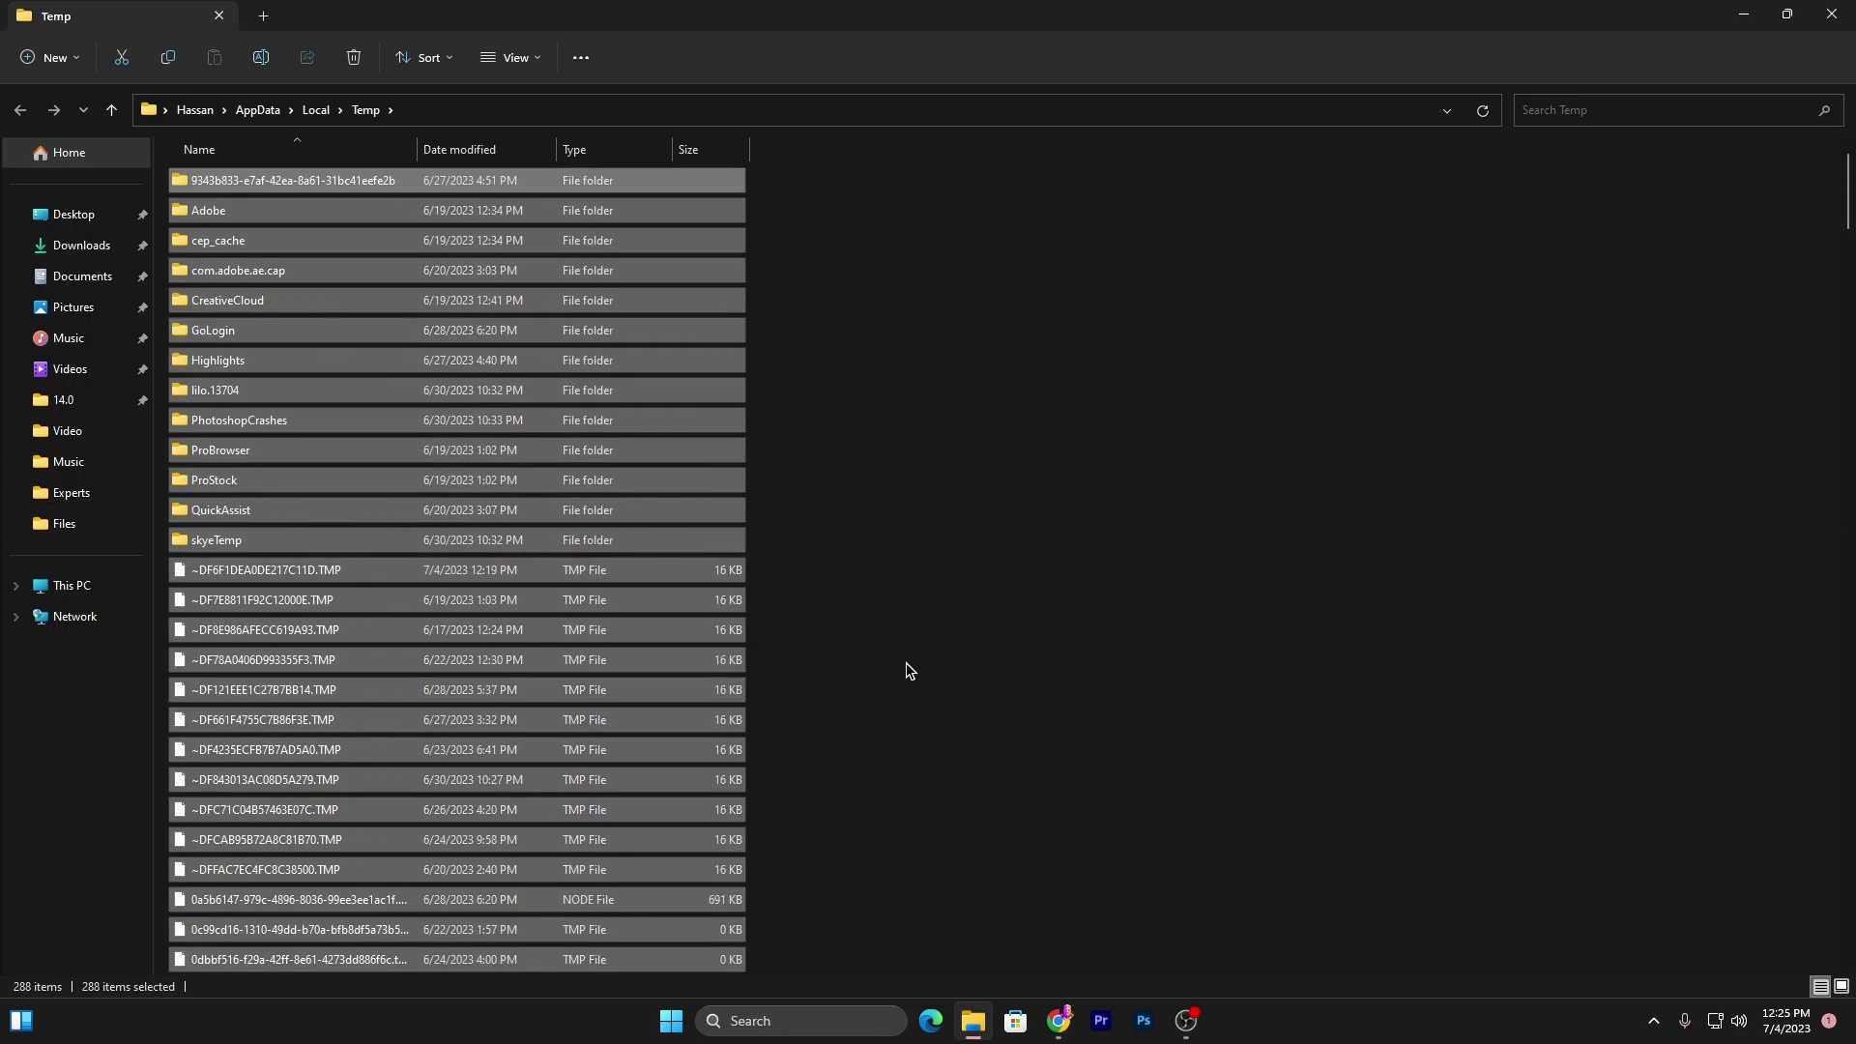
left_click(215, 359, "ctrl")
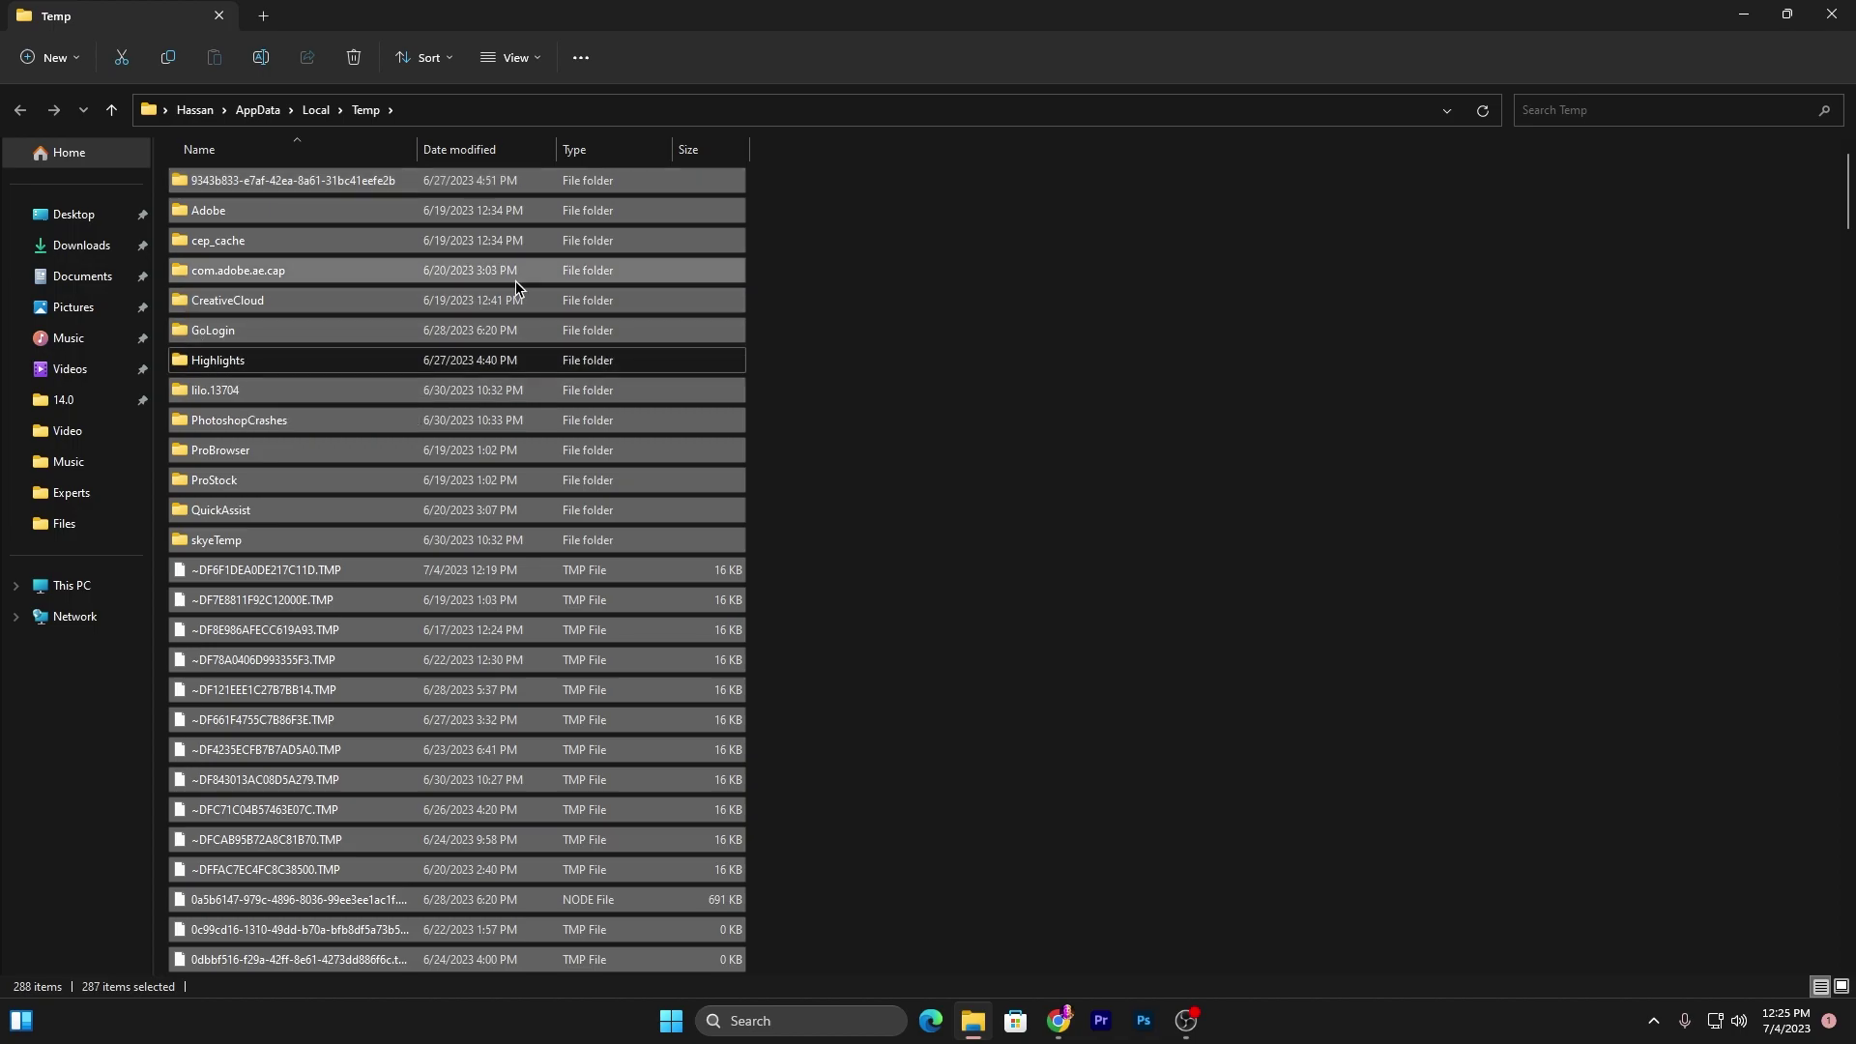
key("Delete")
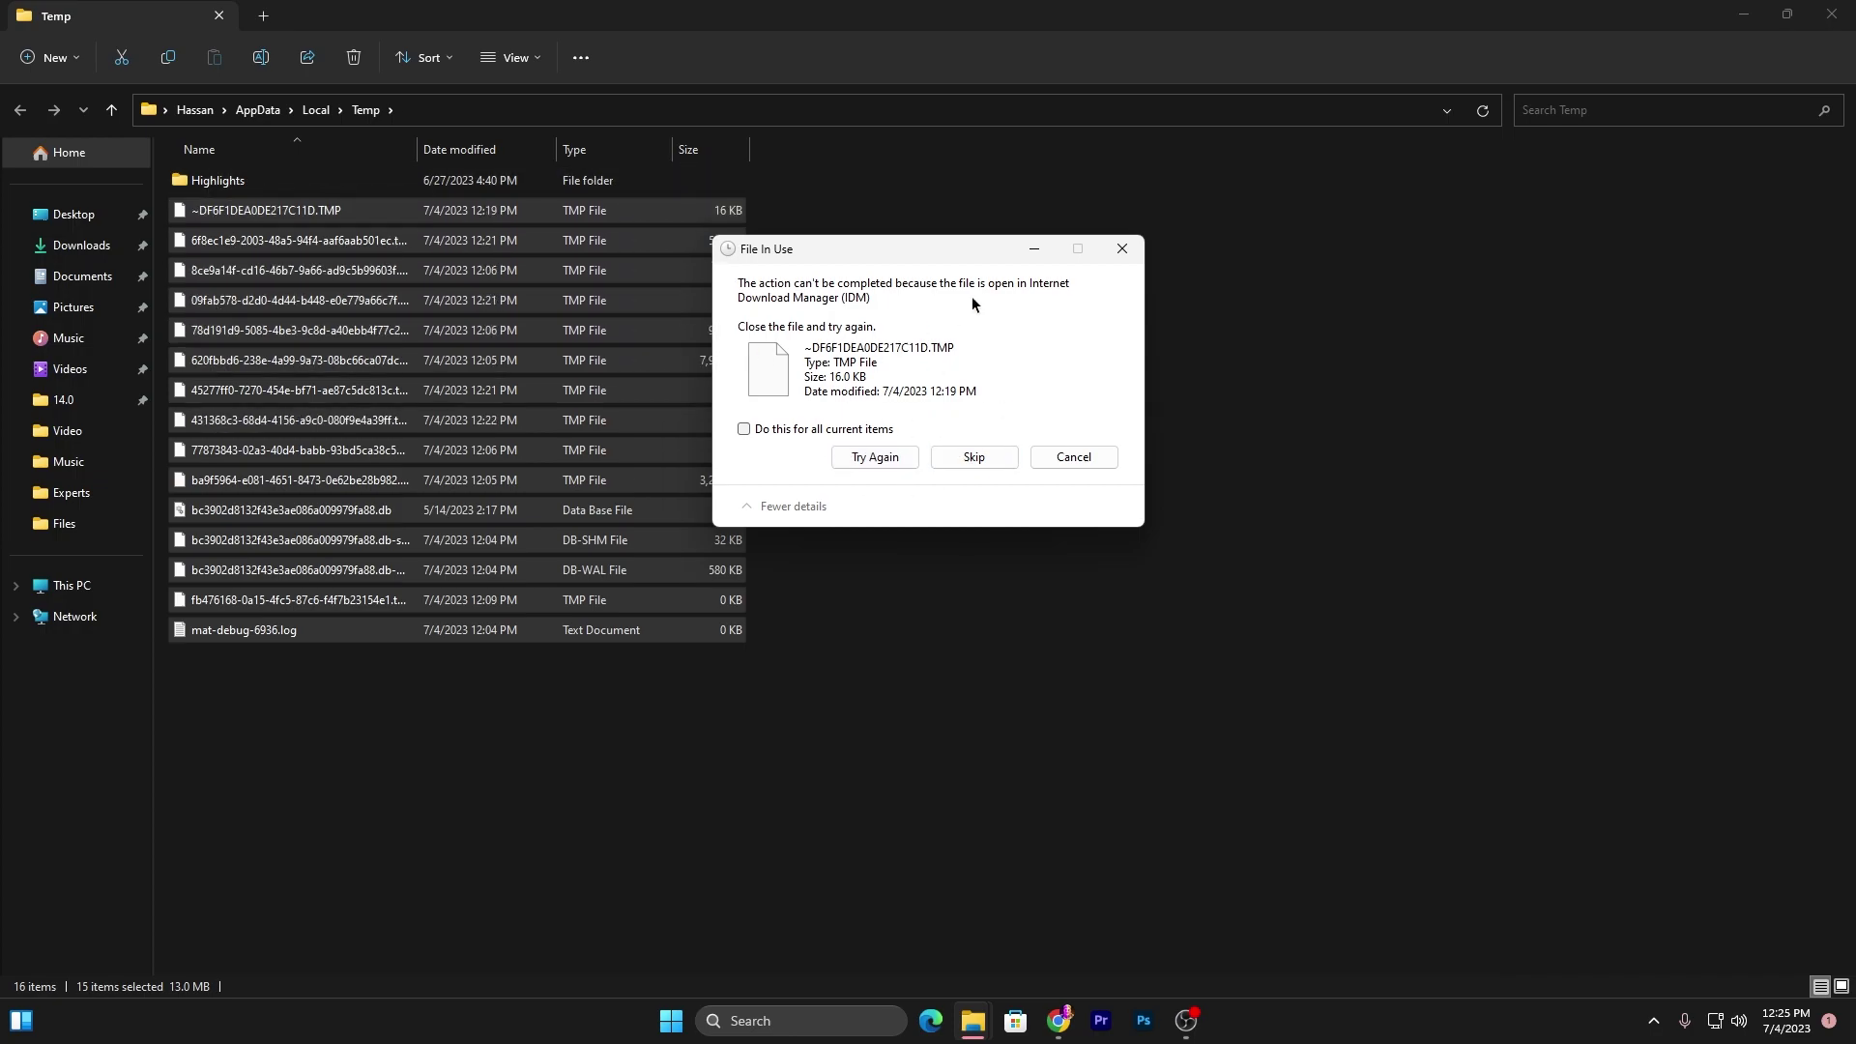
left_click(1121, 248)
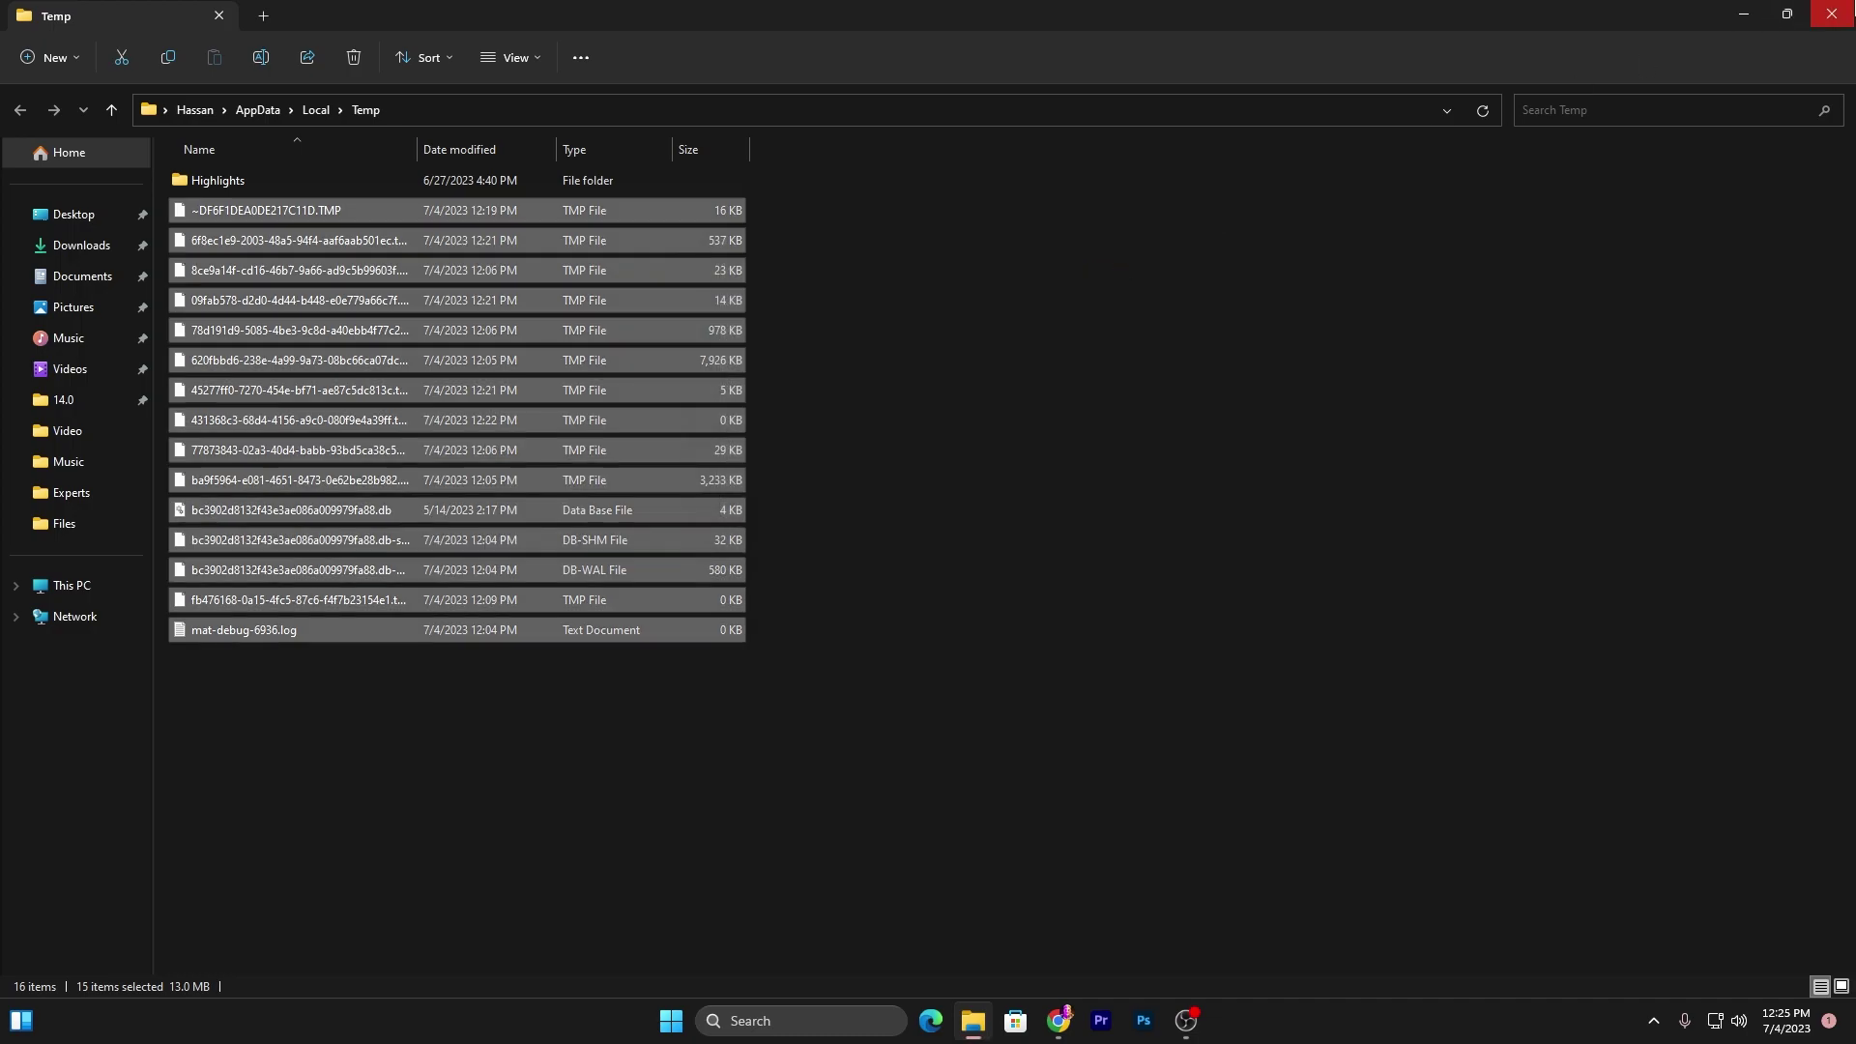
left_click(1832, 14)
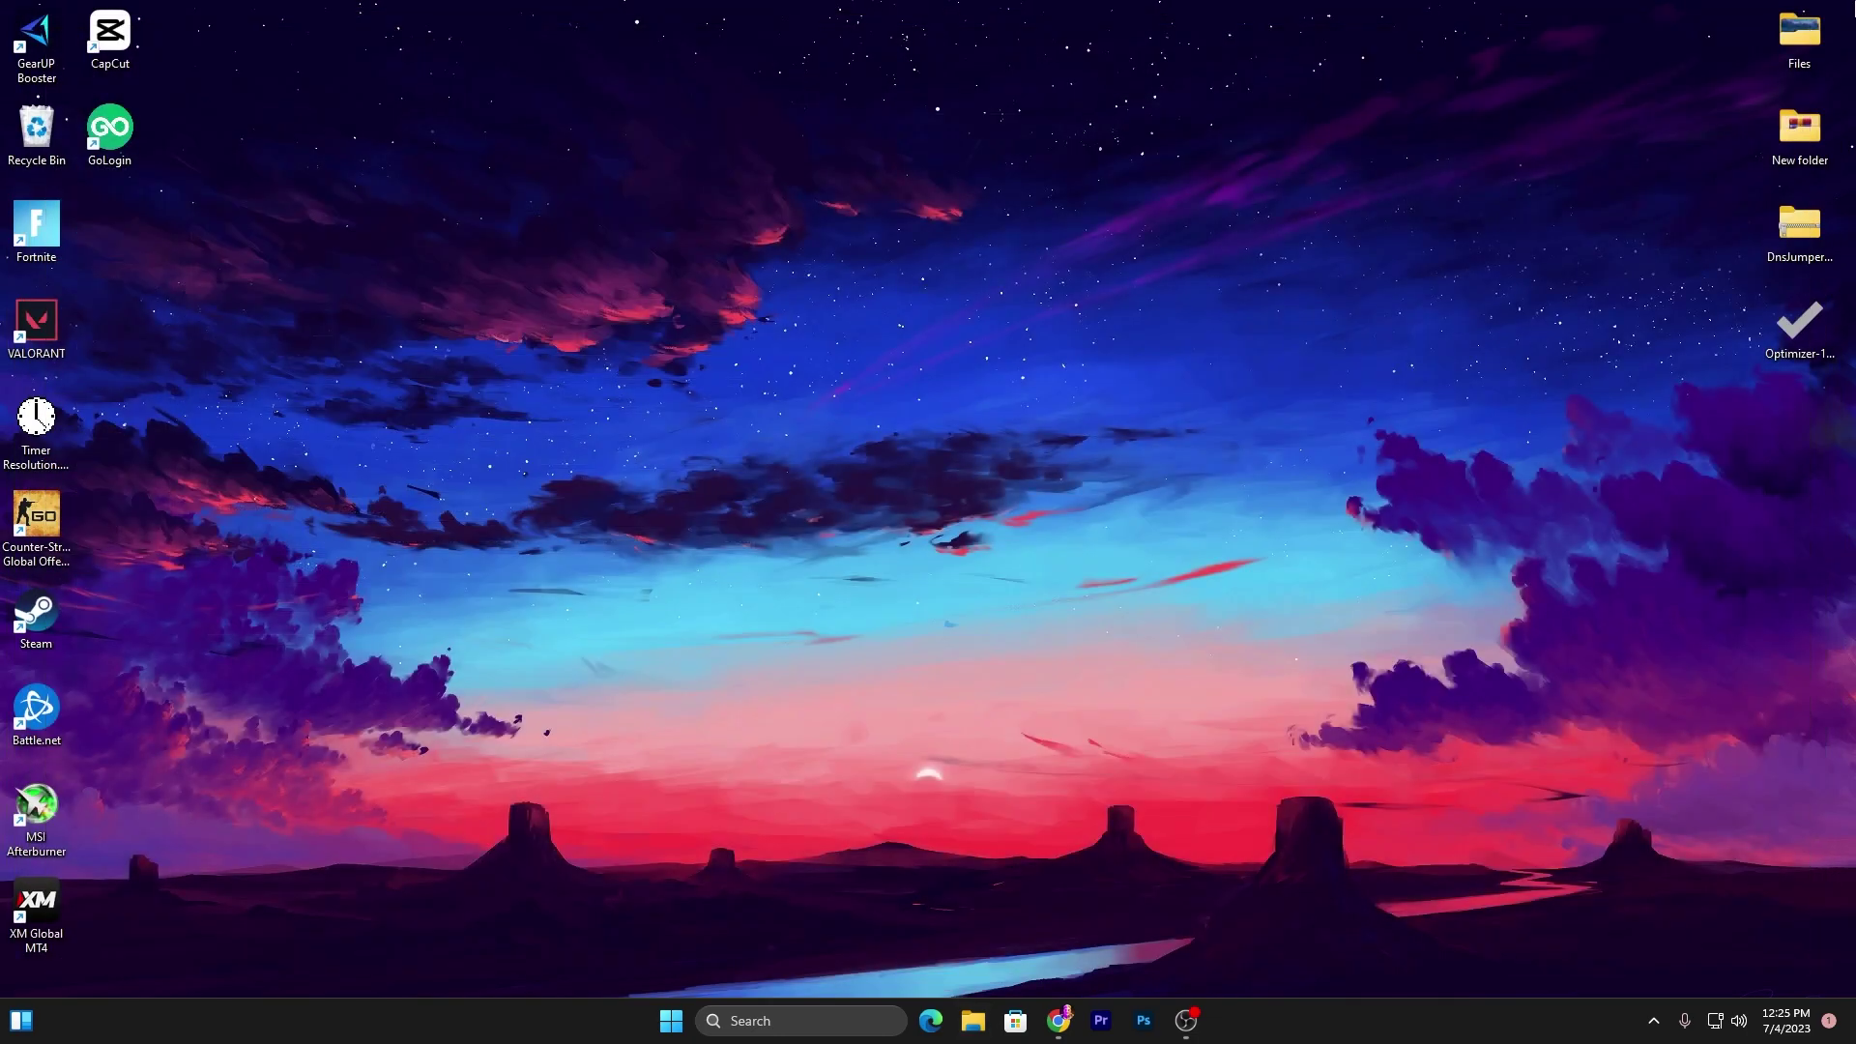
Open the Windows Prefetch folder by running prefetch from the Run dialog.
key("super+r")
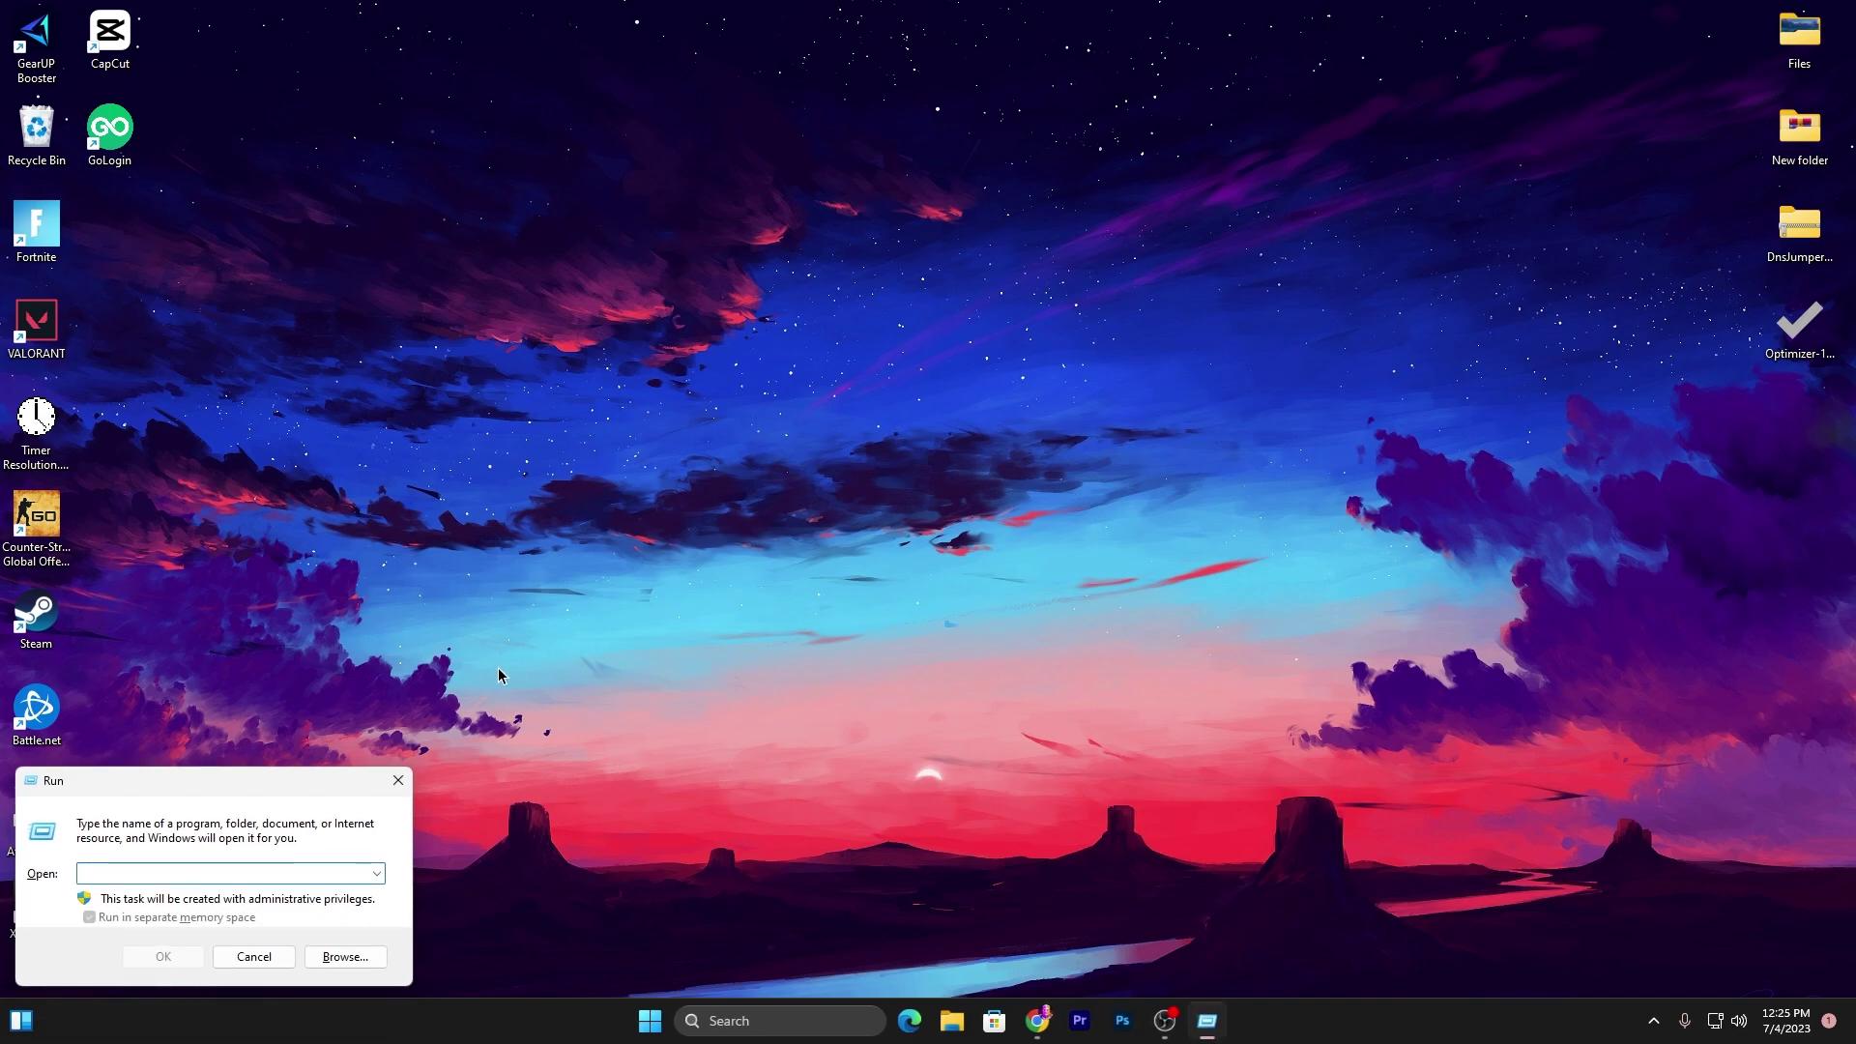
left_click_drag(290, 770, 947, 311)
type("prefetch")
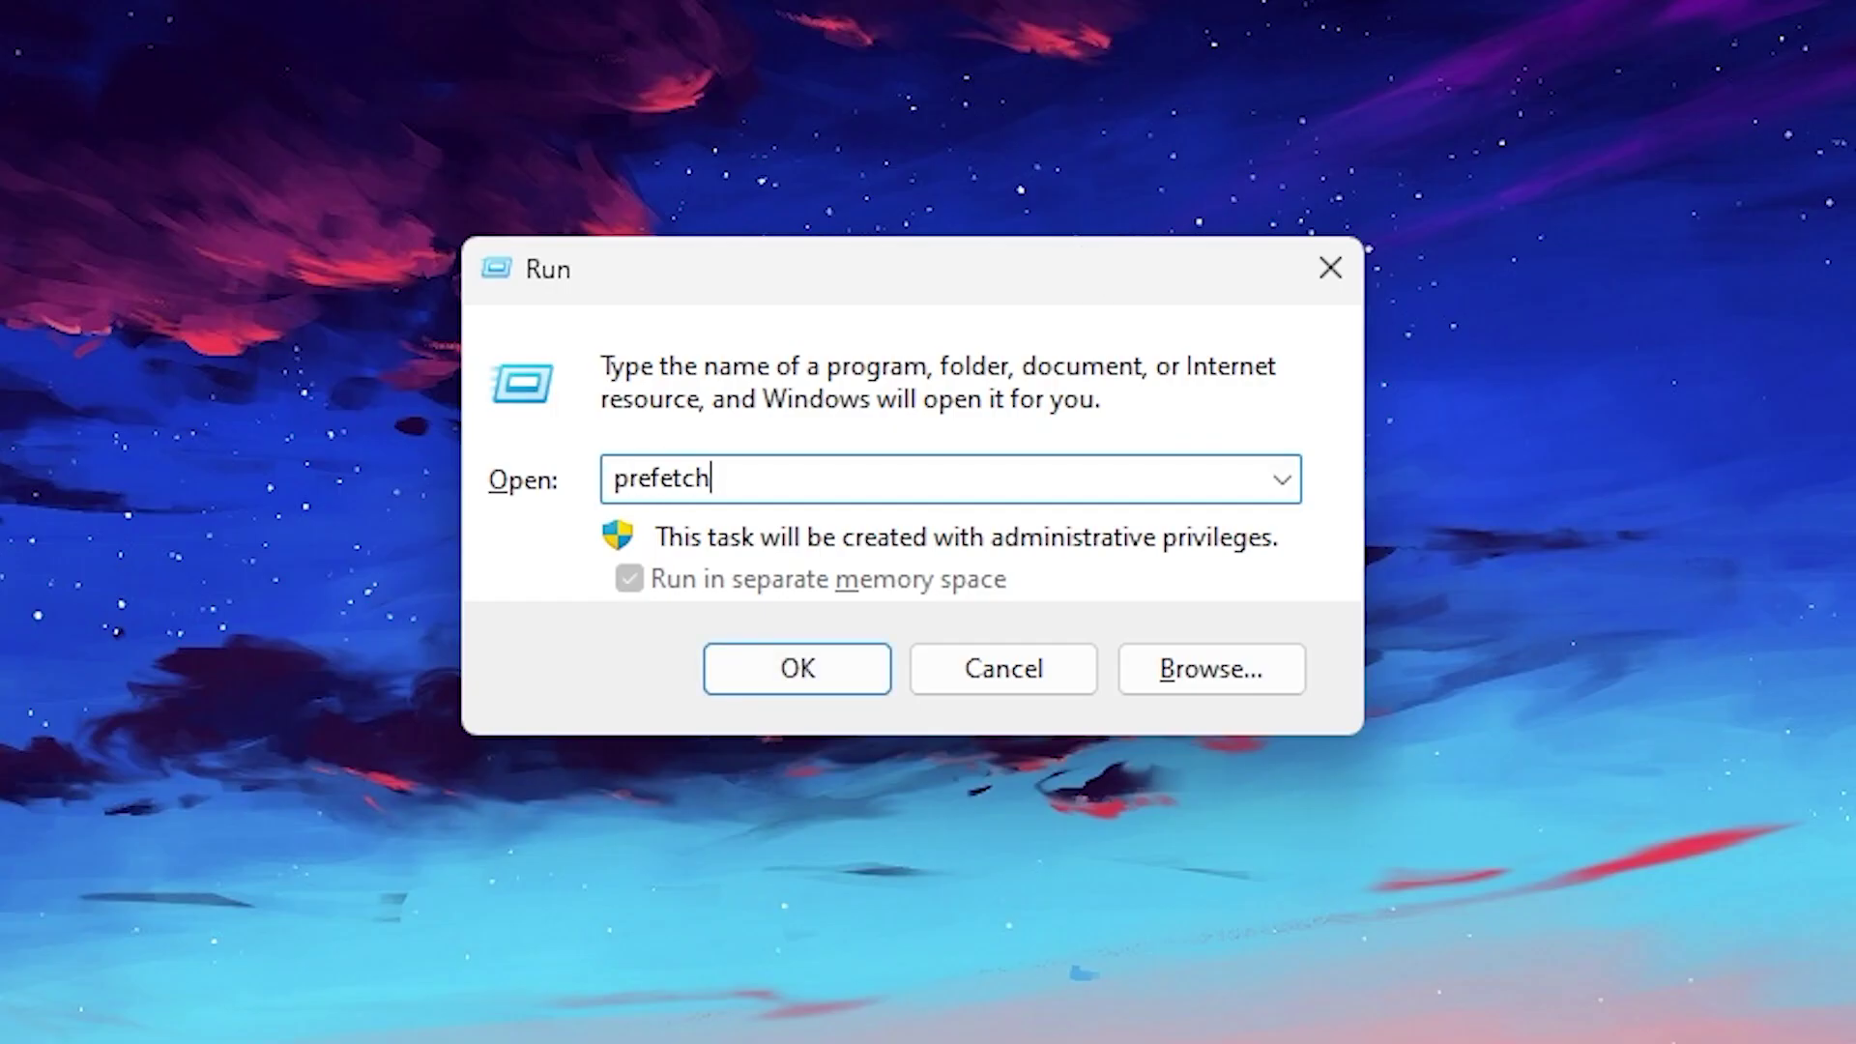
key("Return")
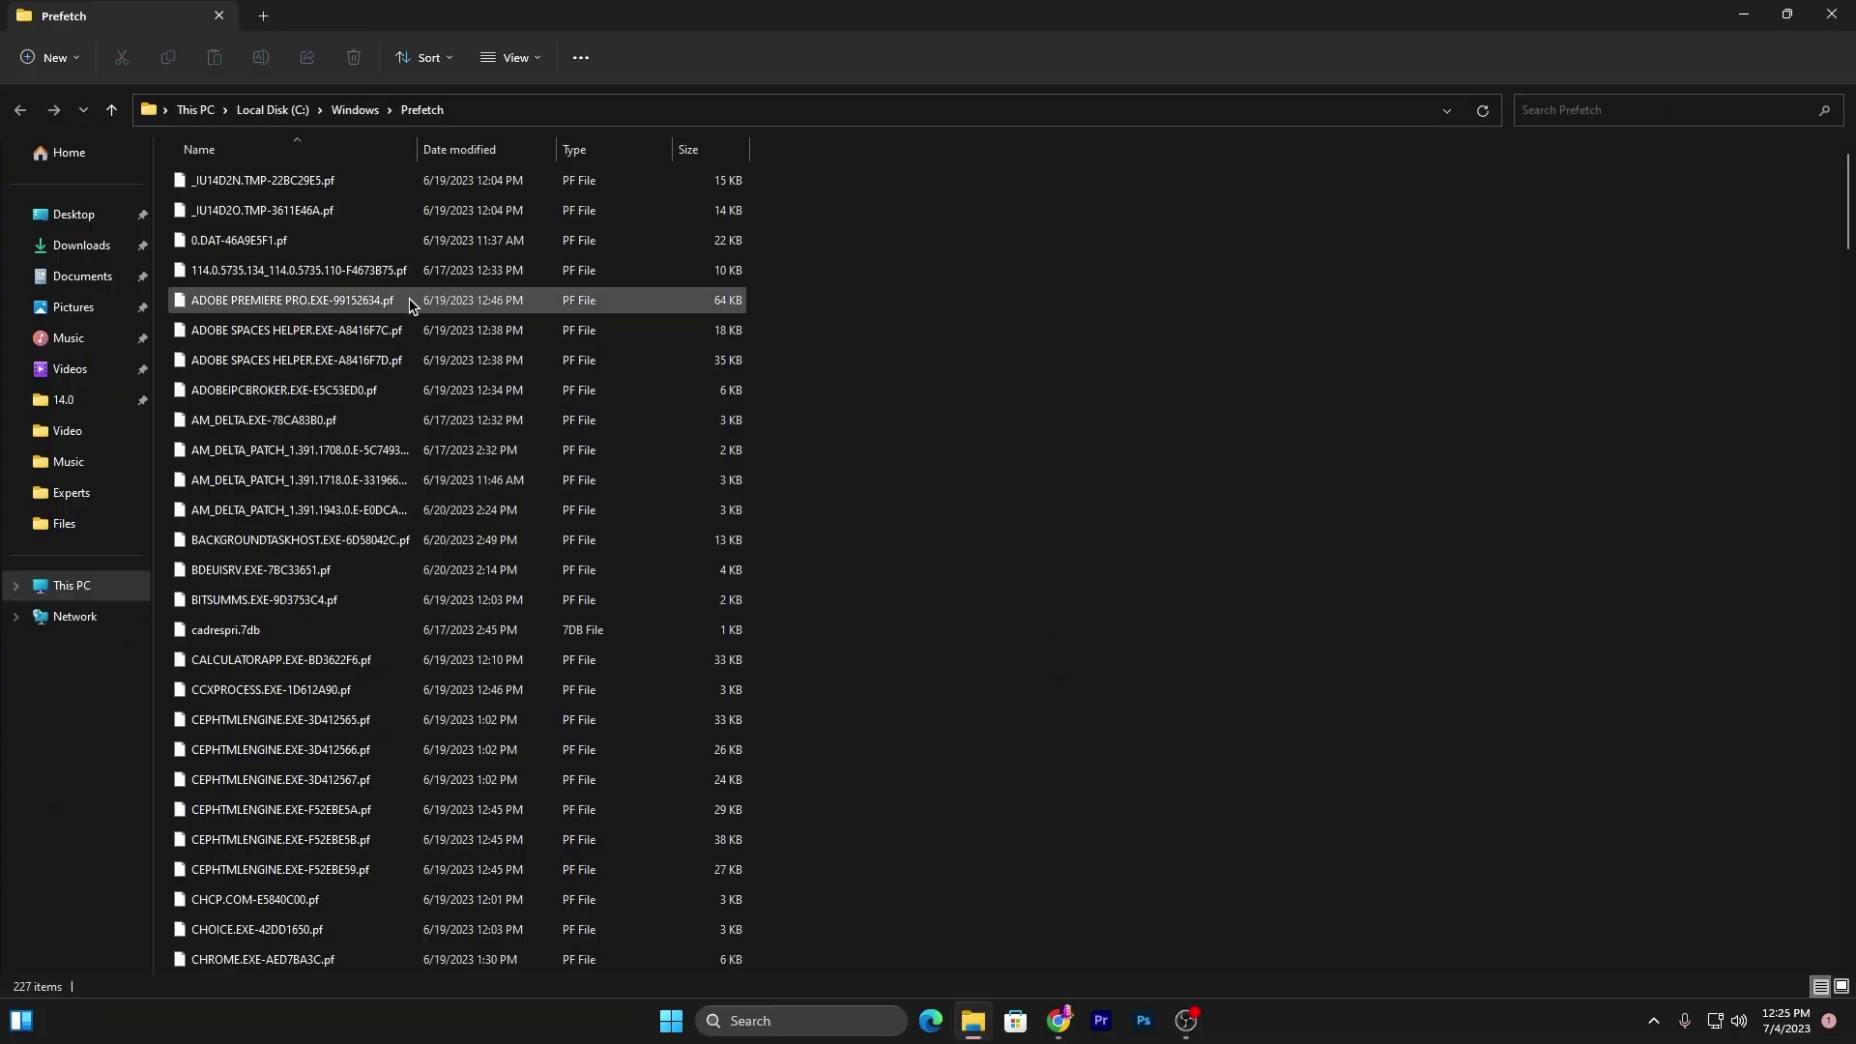
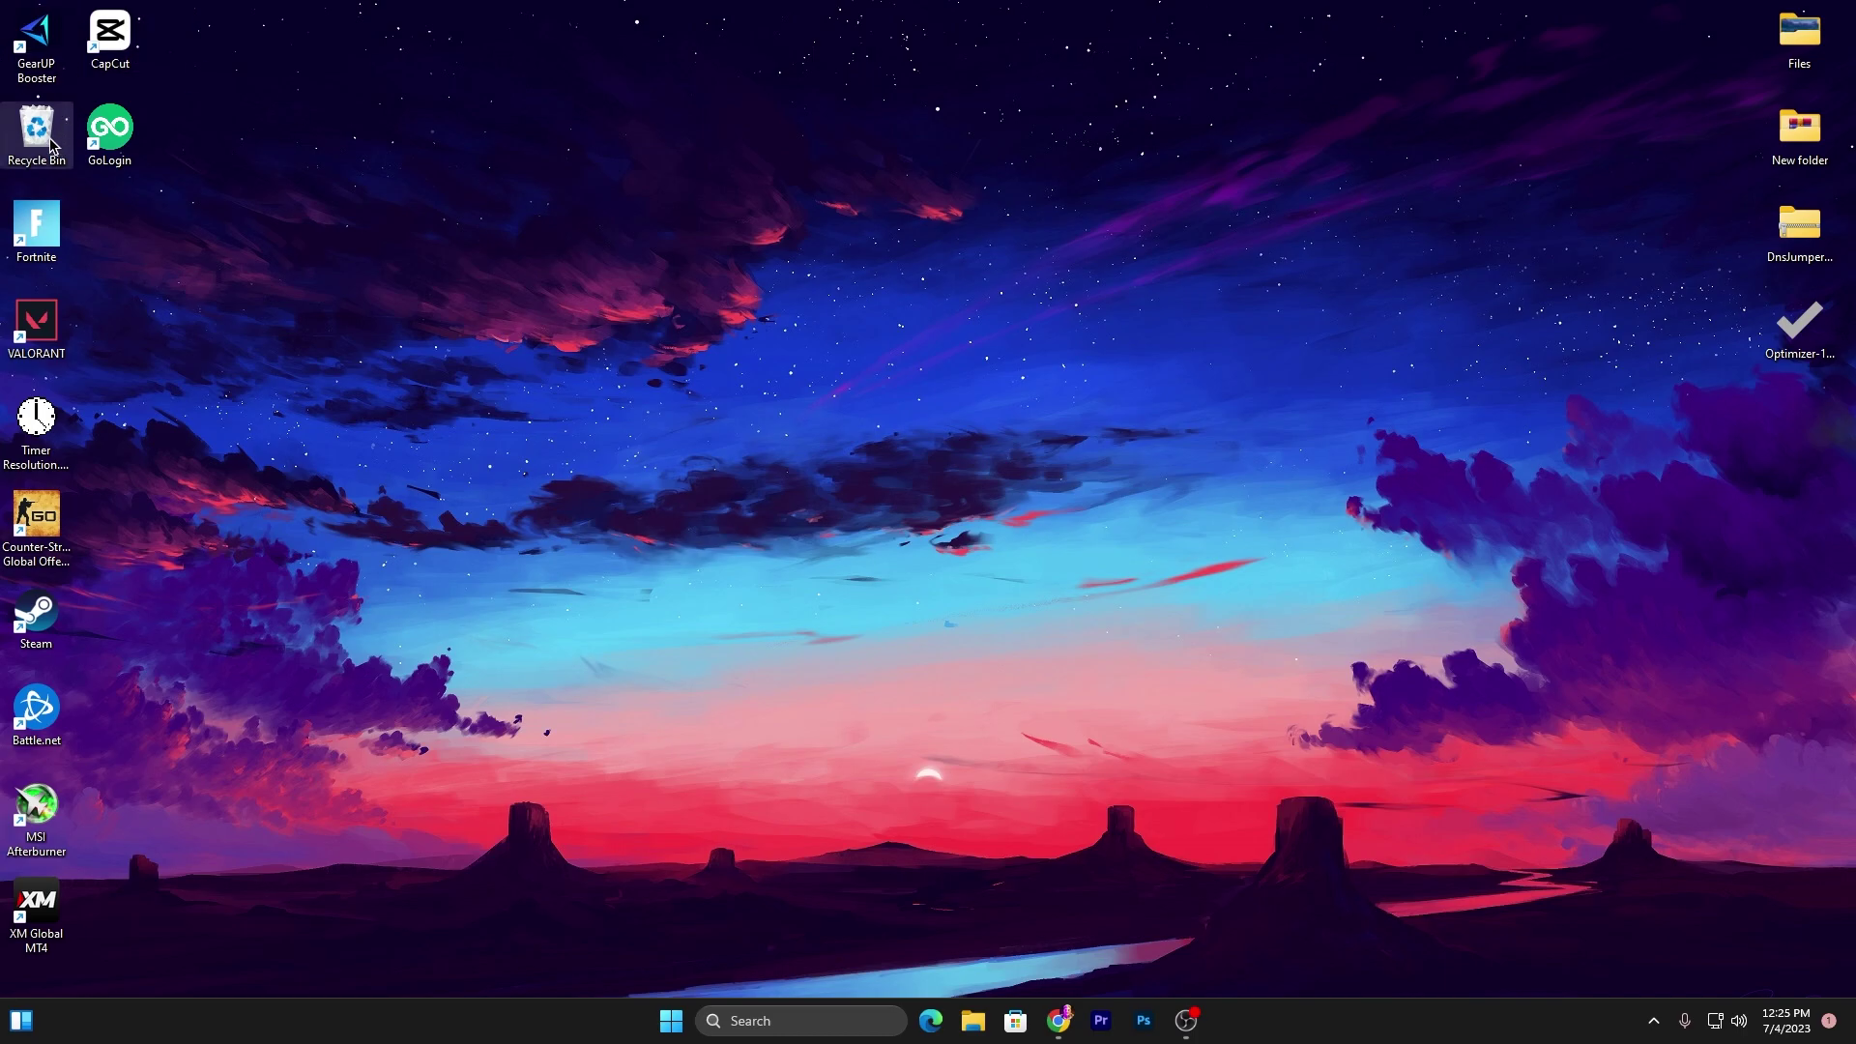
Empty the Recycle Bin, permanently deleting all of its items.
right_click(48, 140)
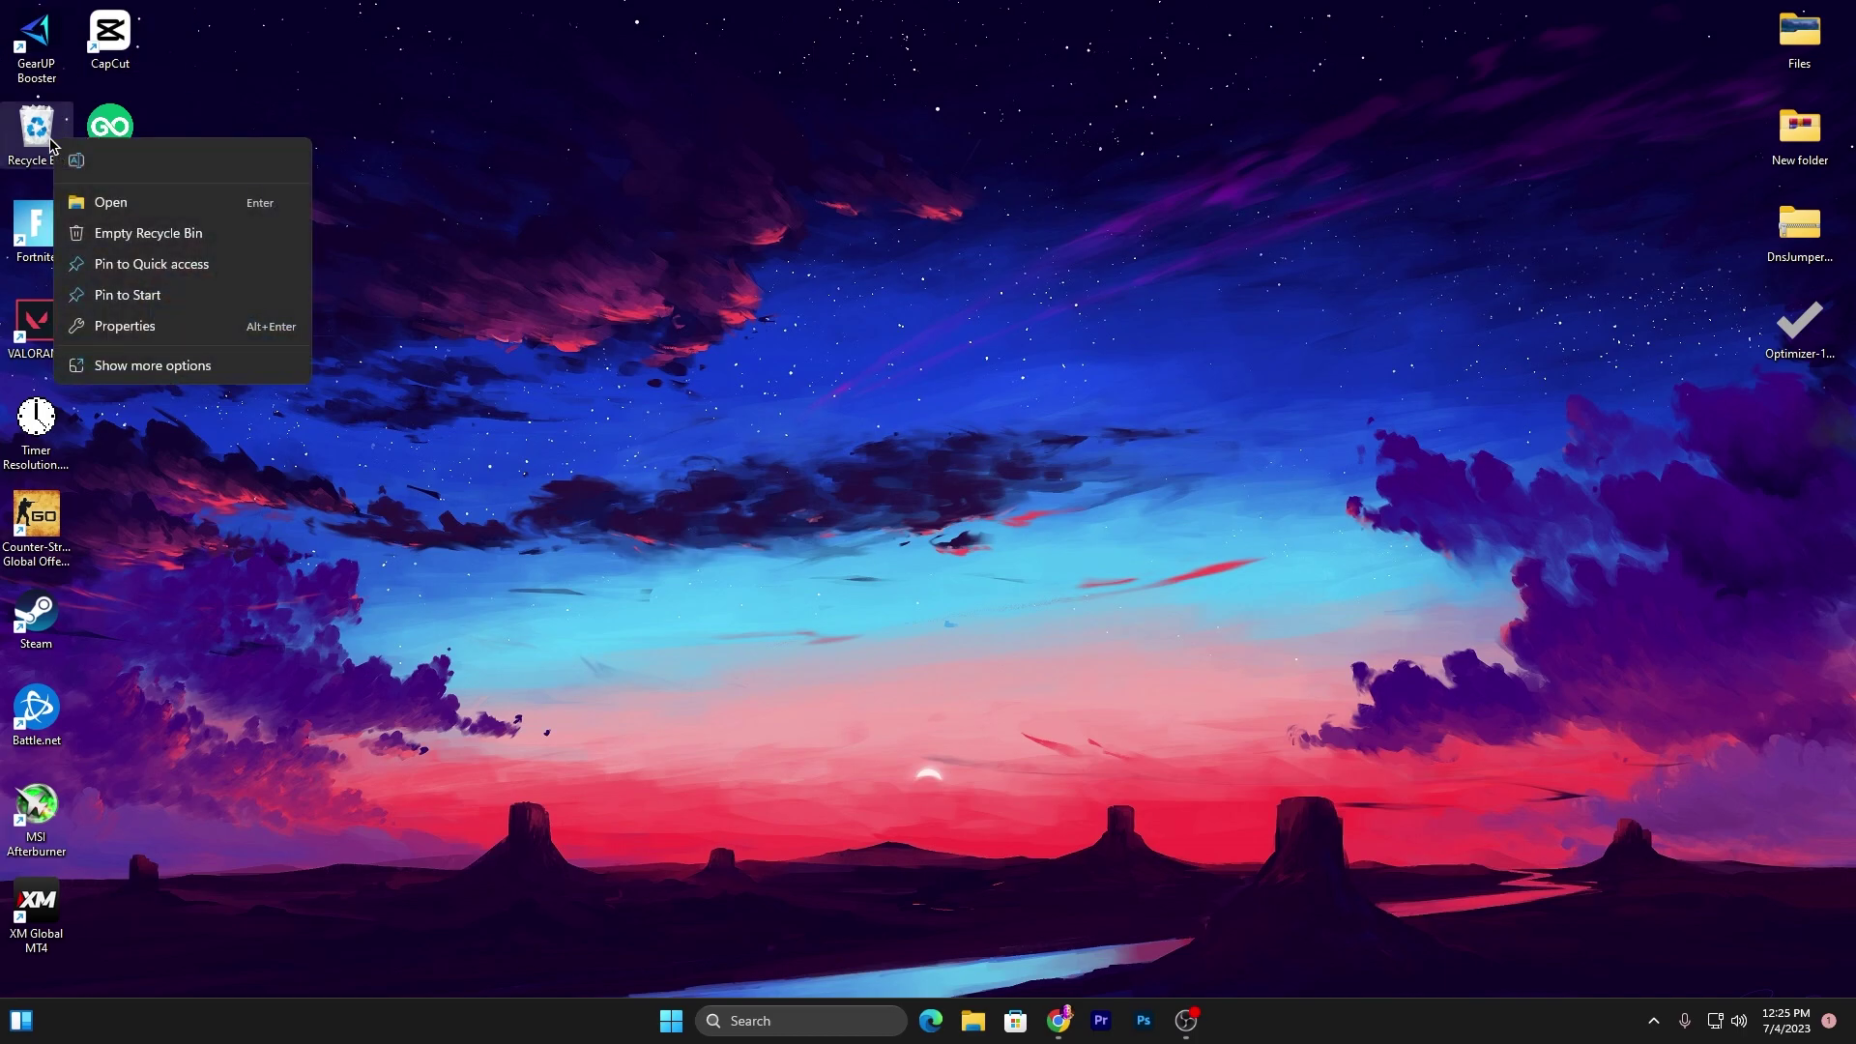
left_click(191, 237)
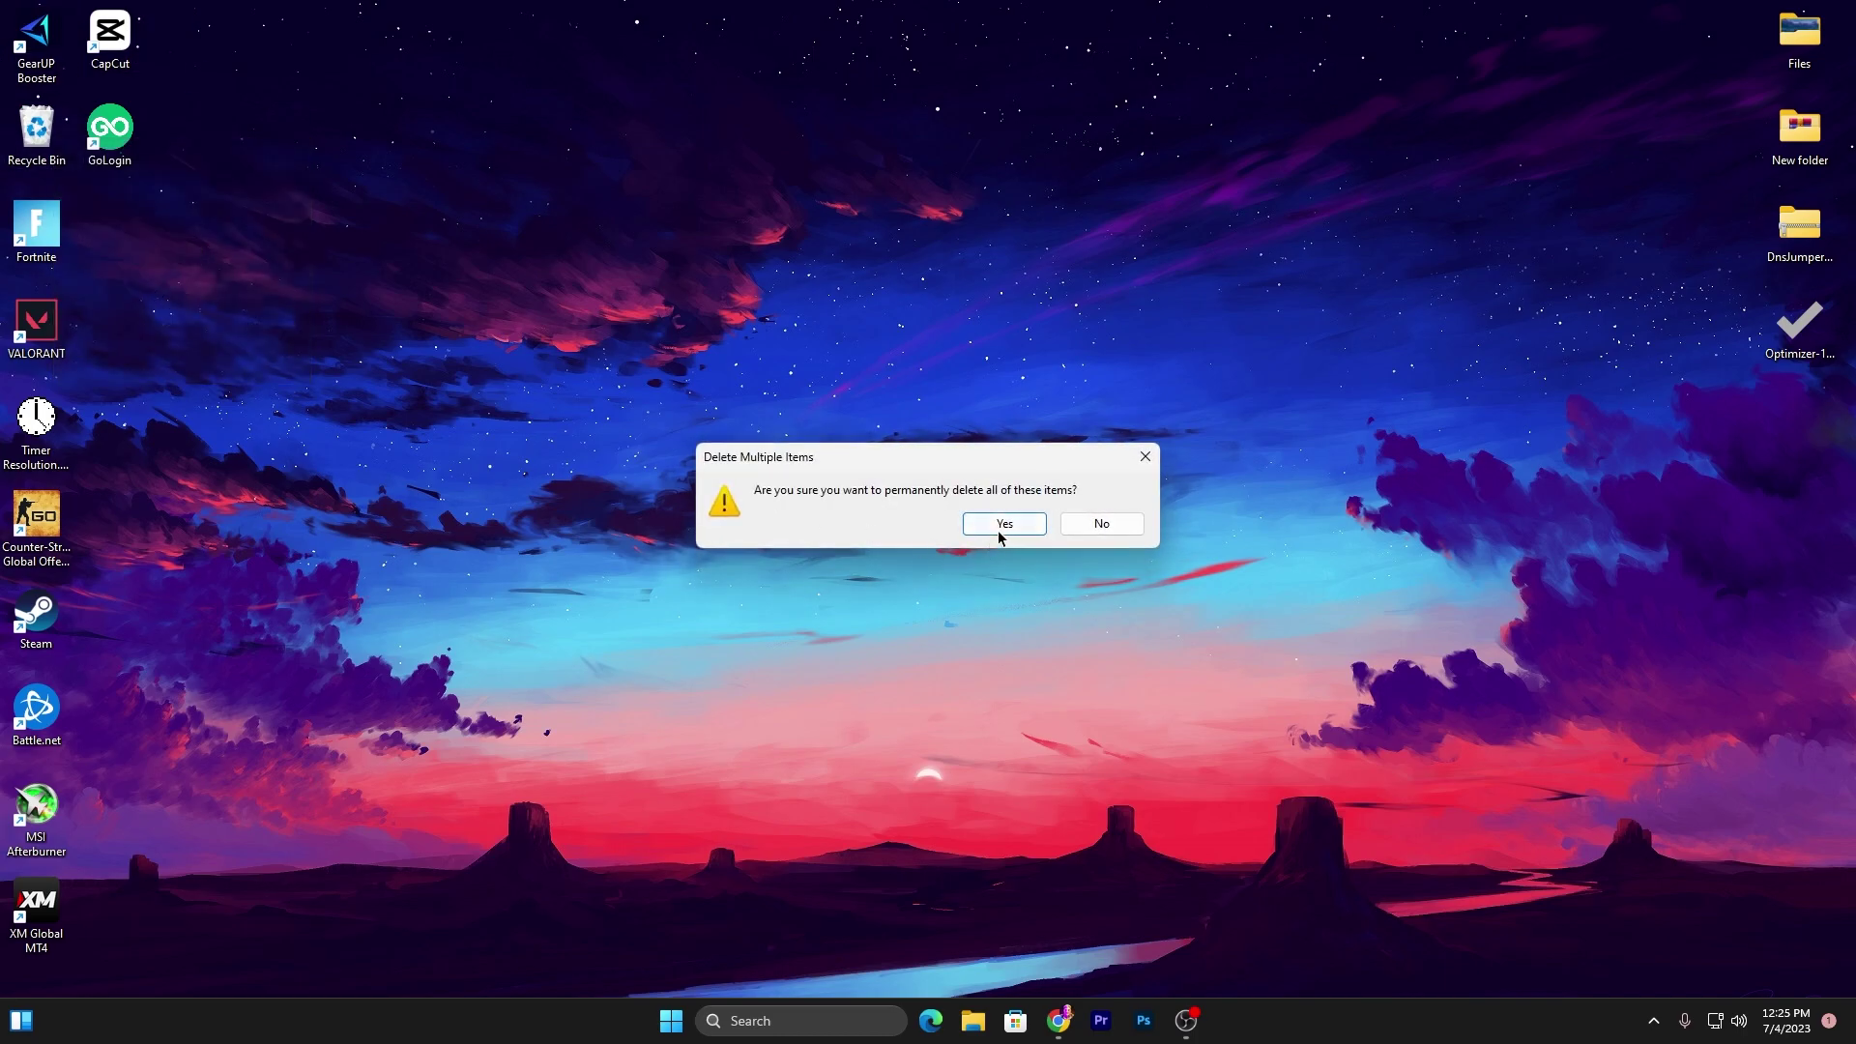
left_click(998, 532)
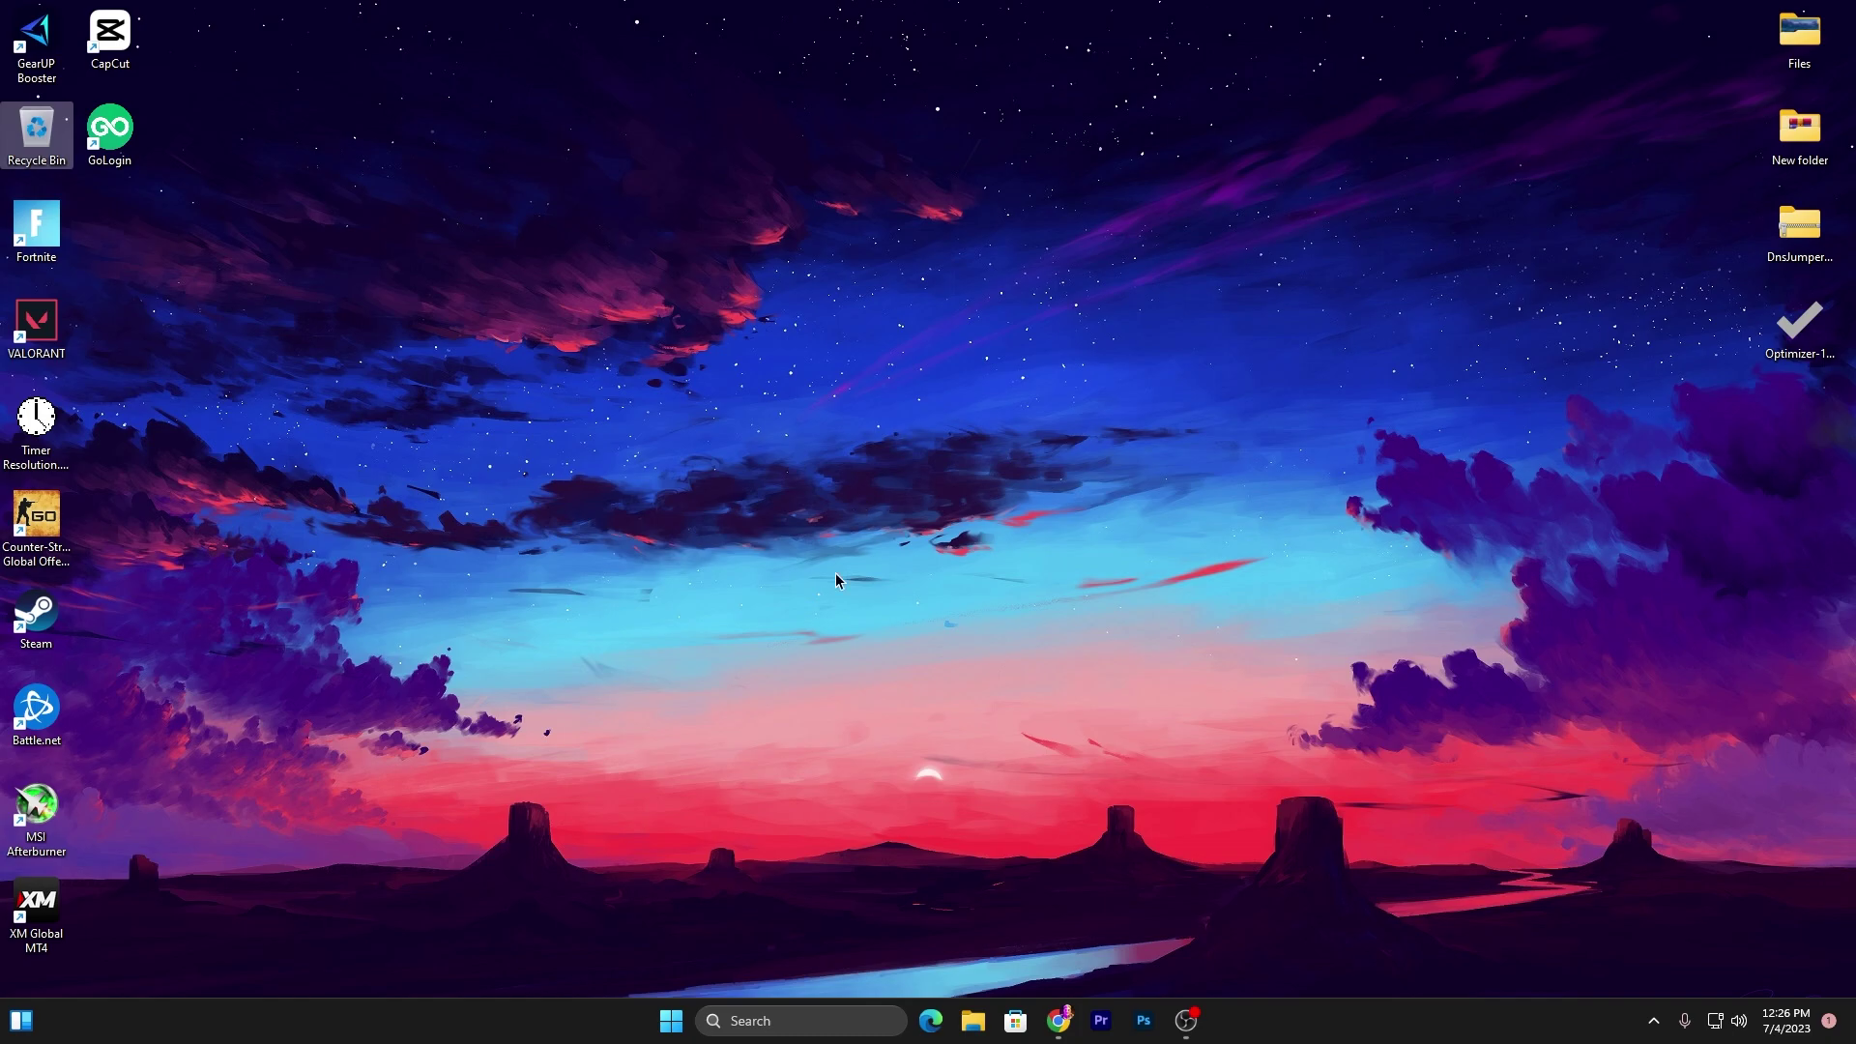
Open the Performance Options from the advanced system settings of the Windows System page.
right_click(674, 1031)
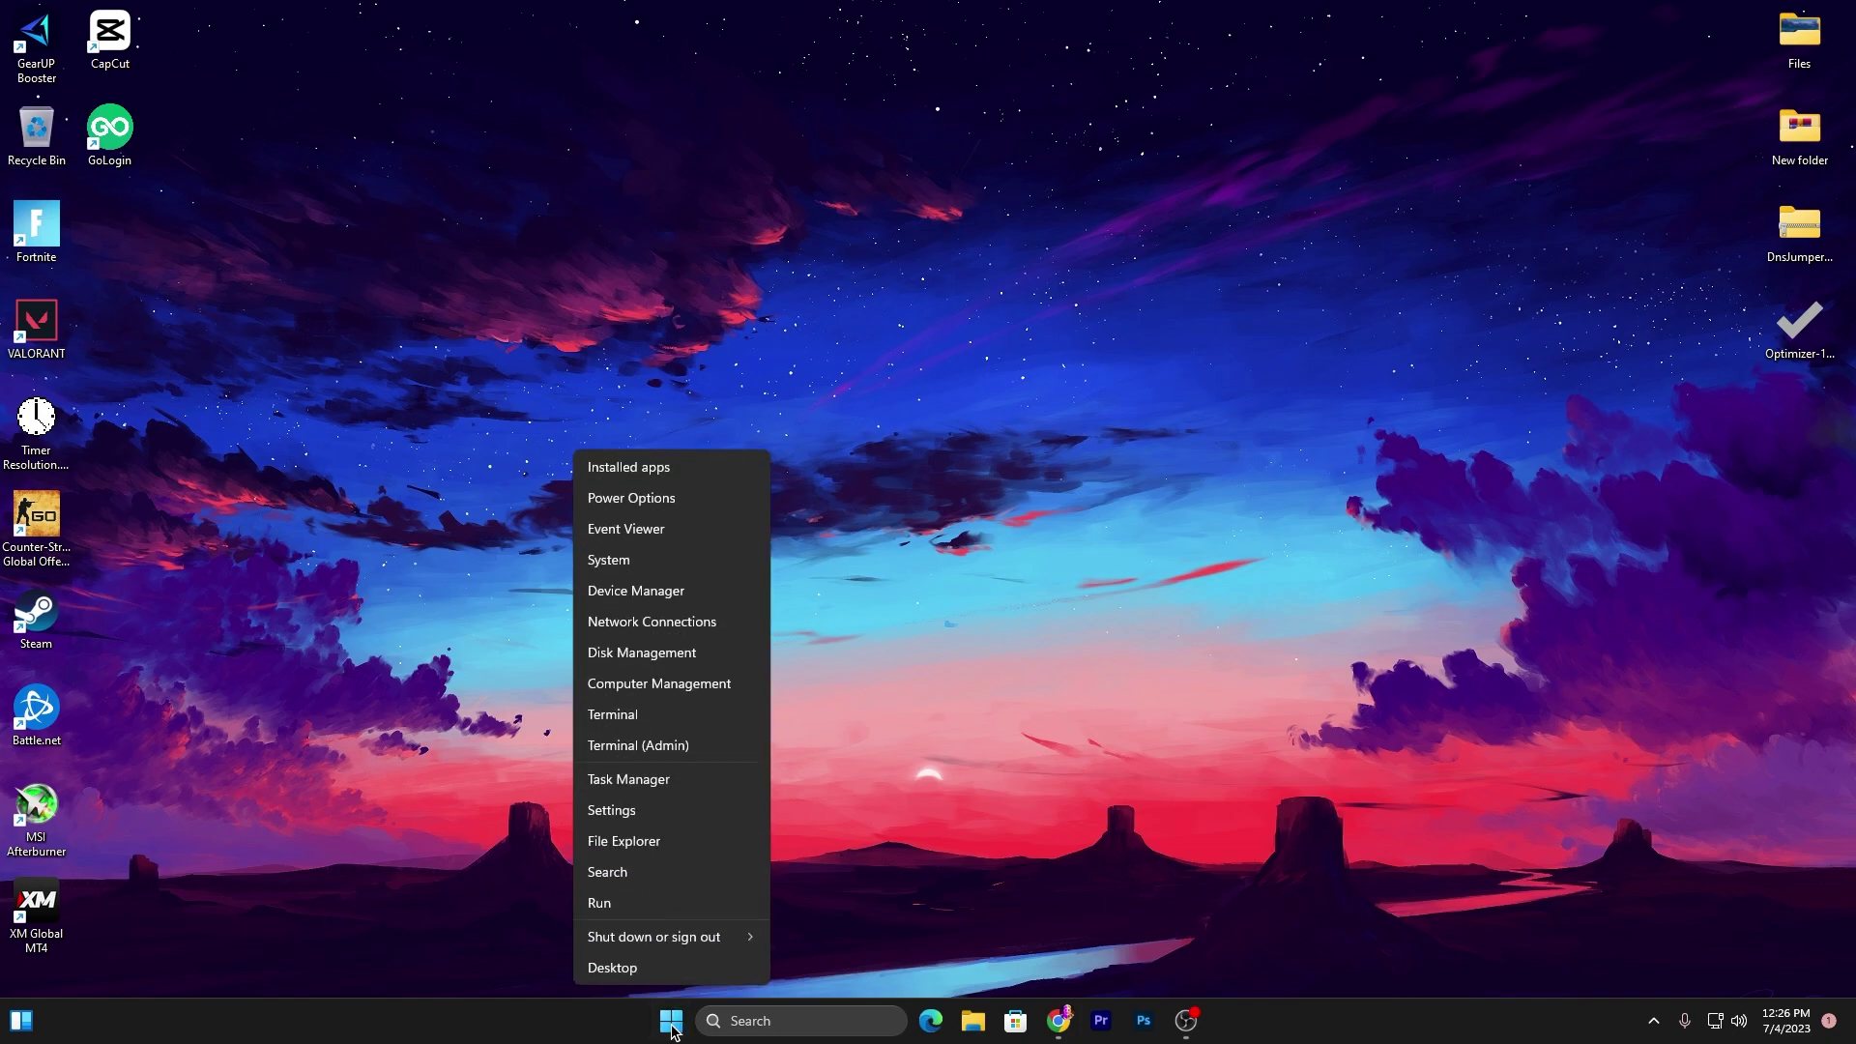
left_click(632, 560)
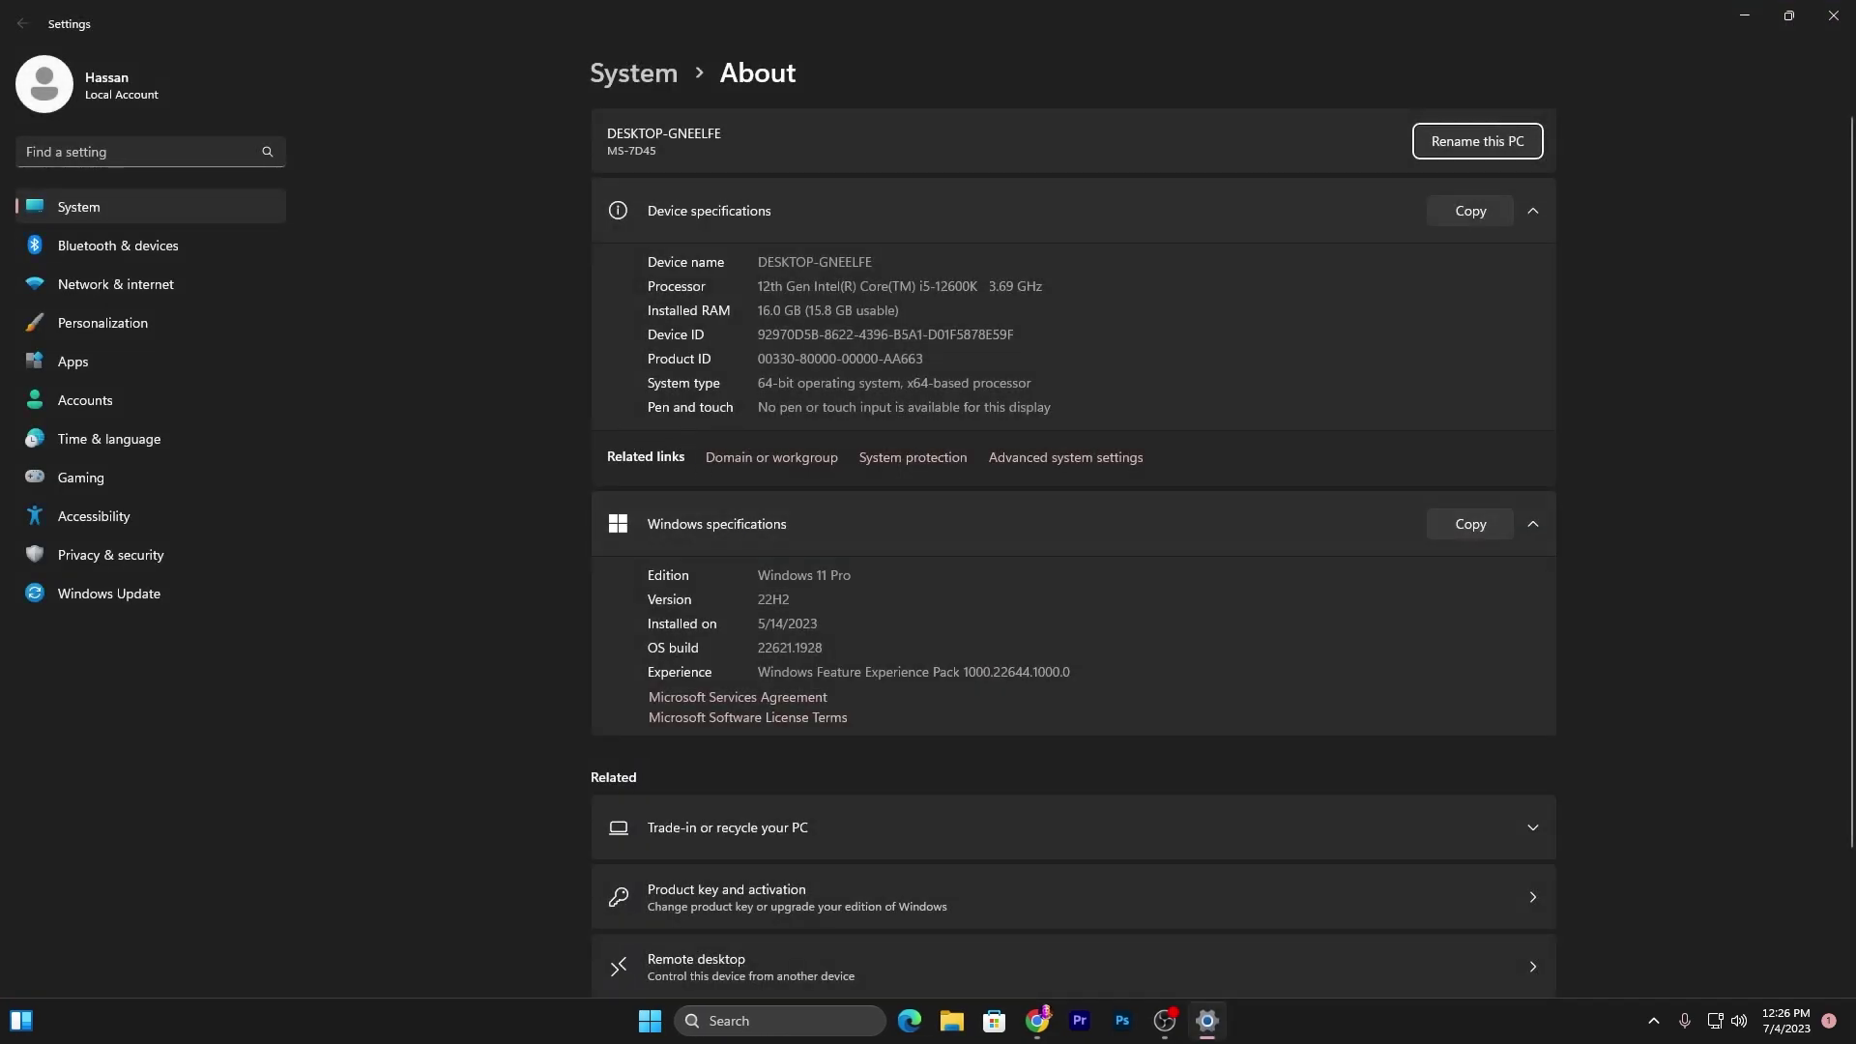
left_click(1074, 460)
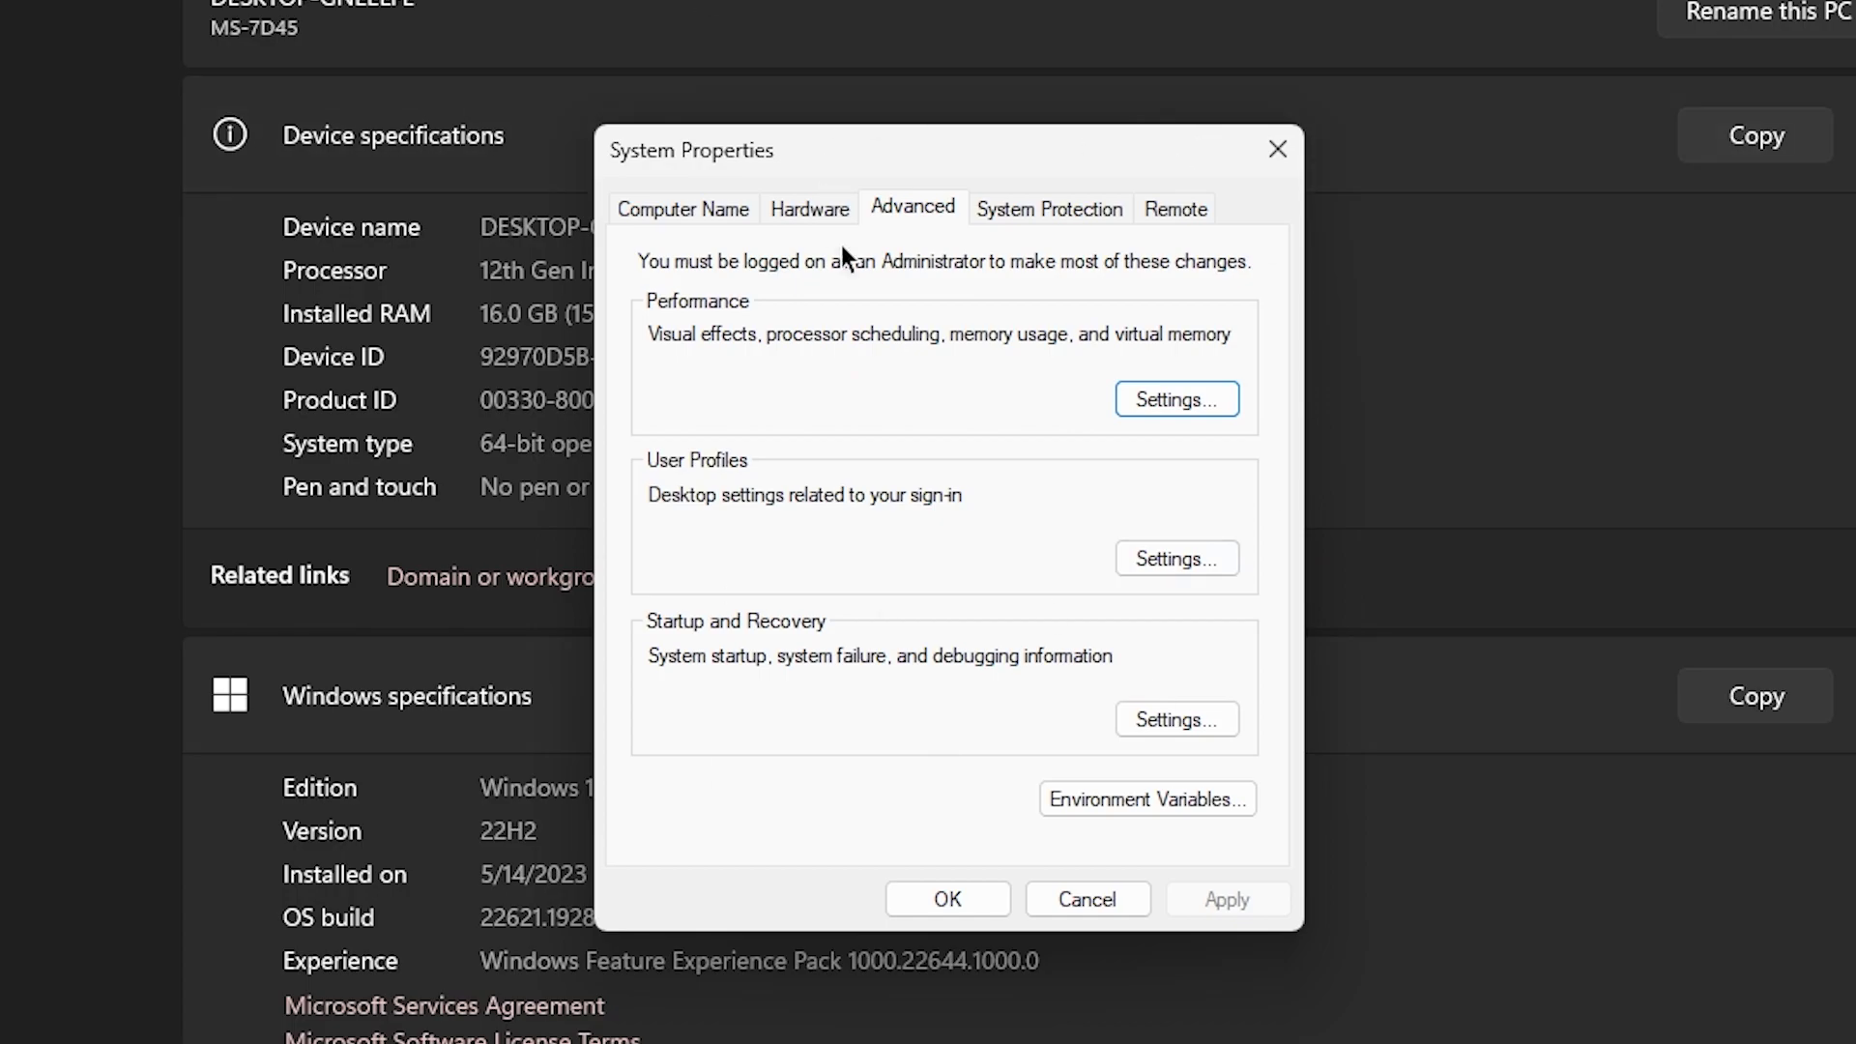
left_click(1175, 396)
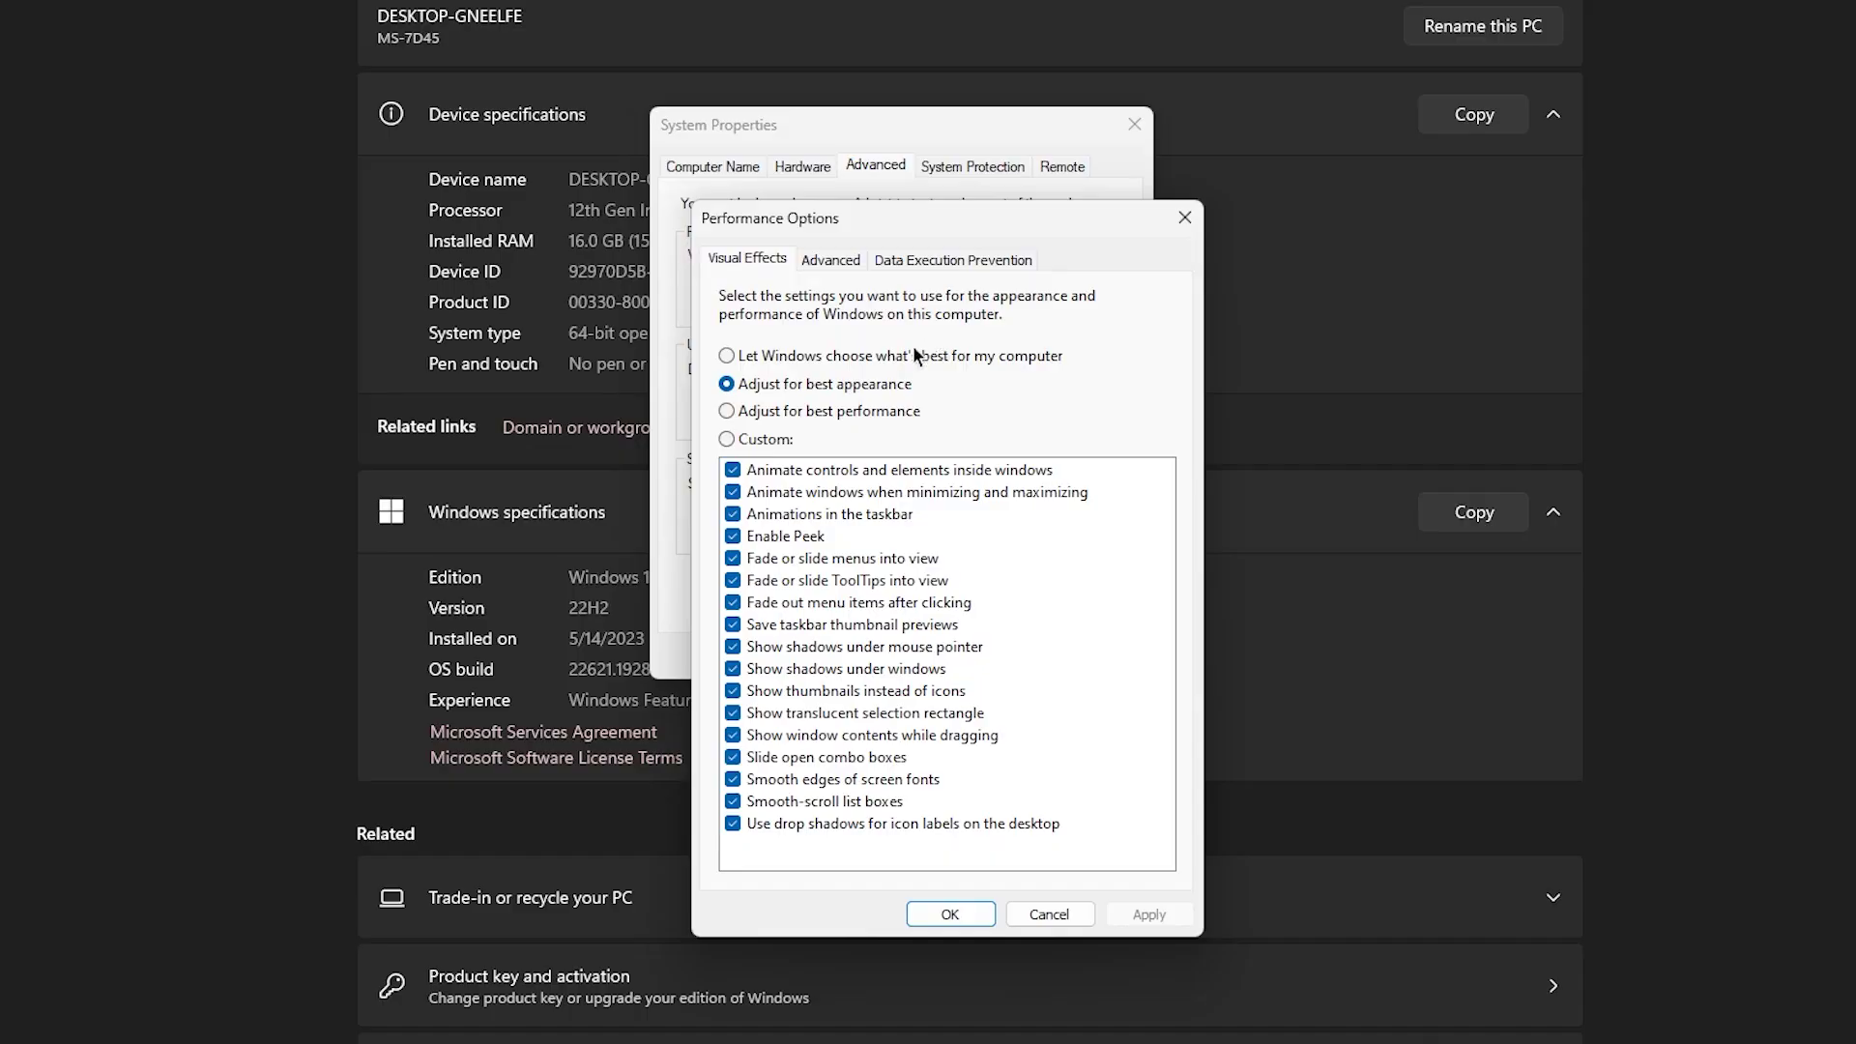
Apply best-performance visual effects, keeping only mouse pointer shadows, window shadows, thumbnails instead of icons and smooth screen font edges enabled.
left_click(742, 412)
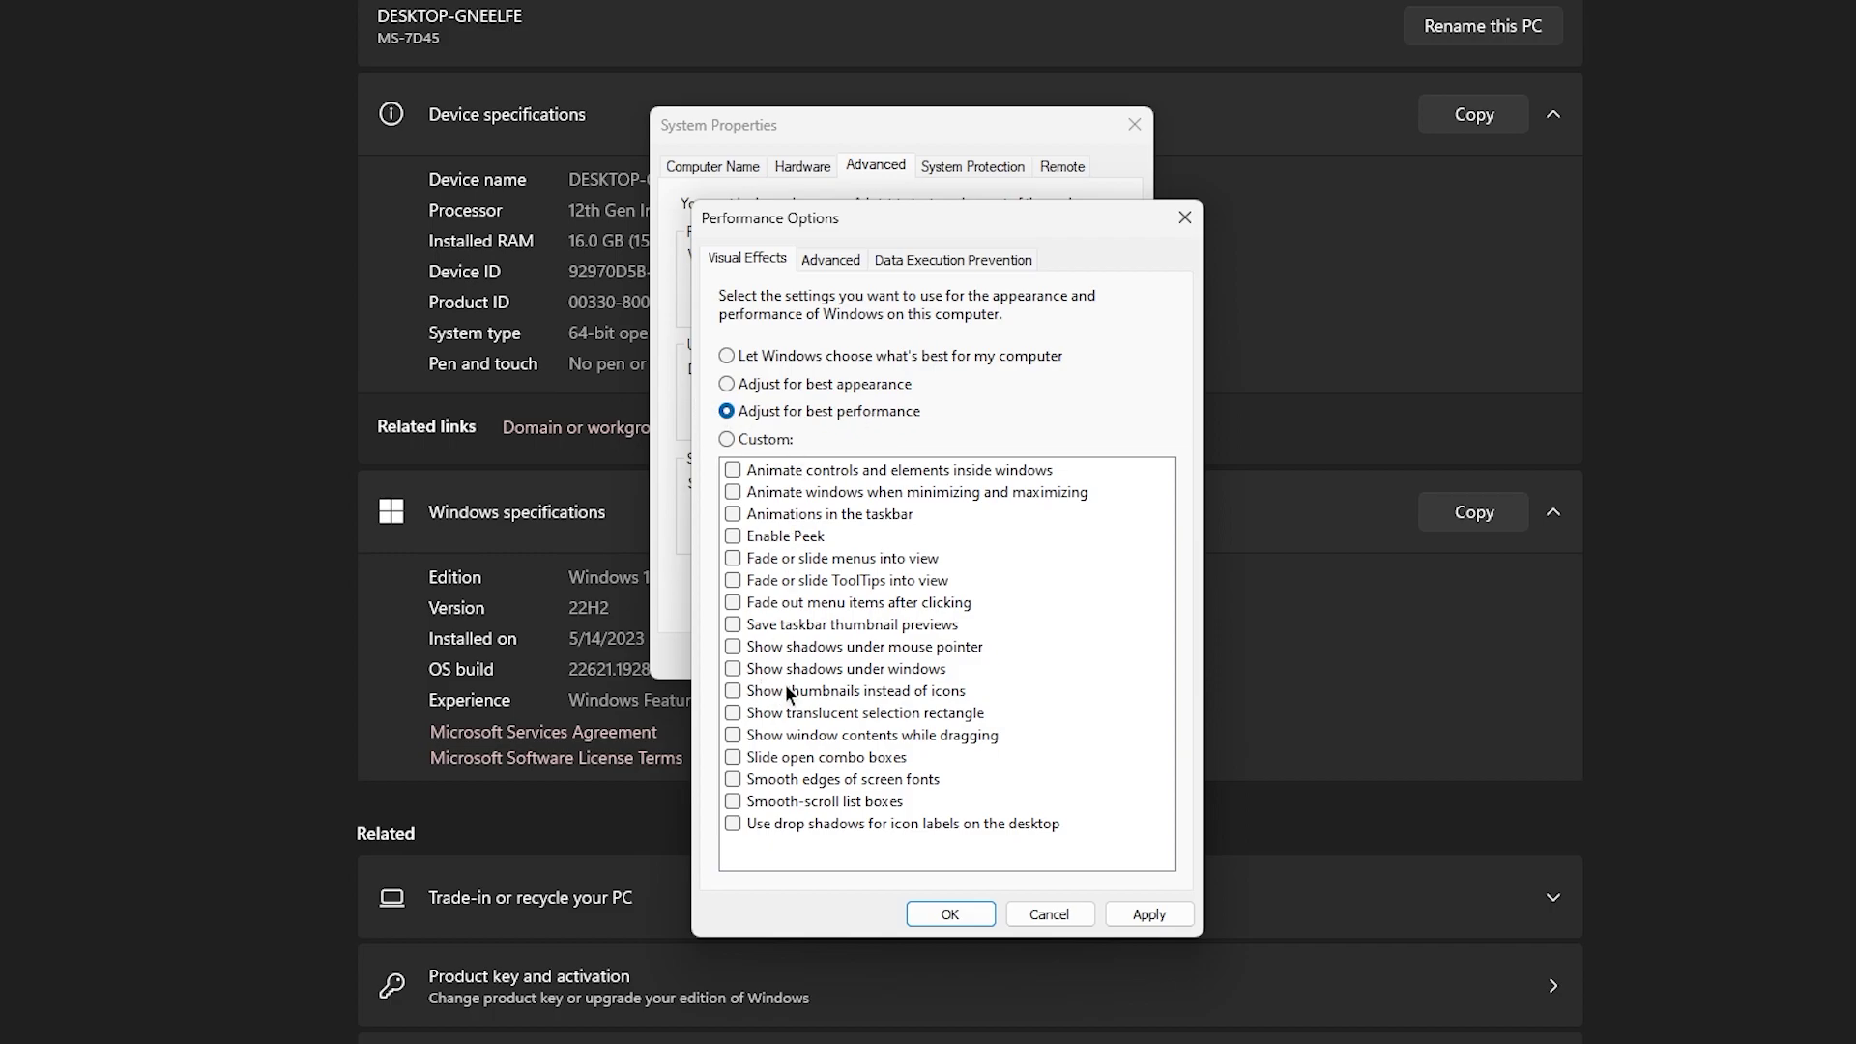
left_click(832, 676)
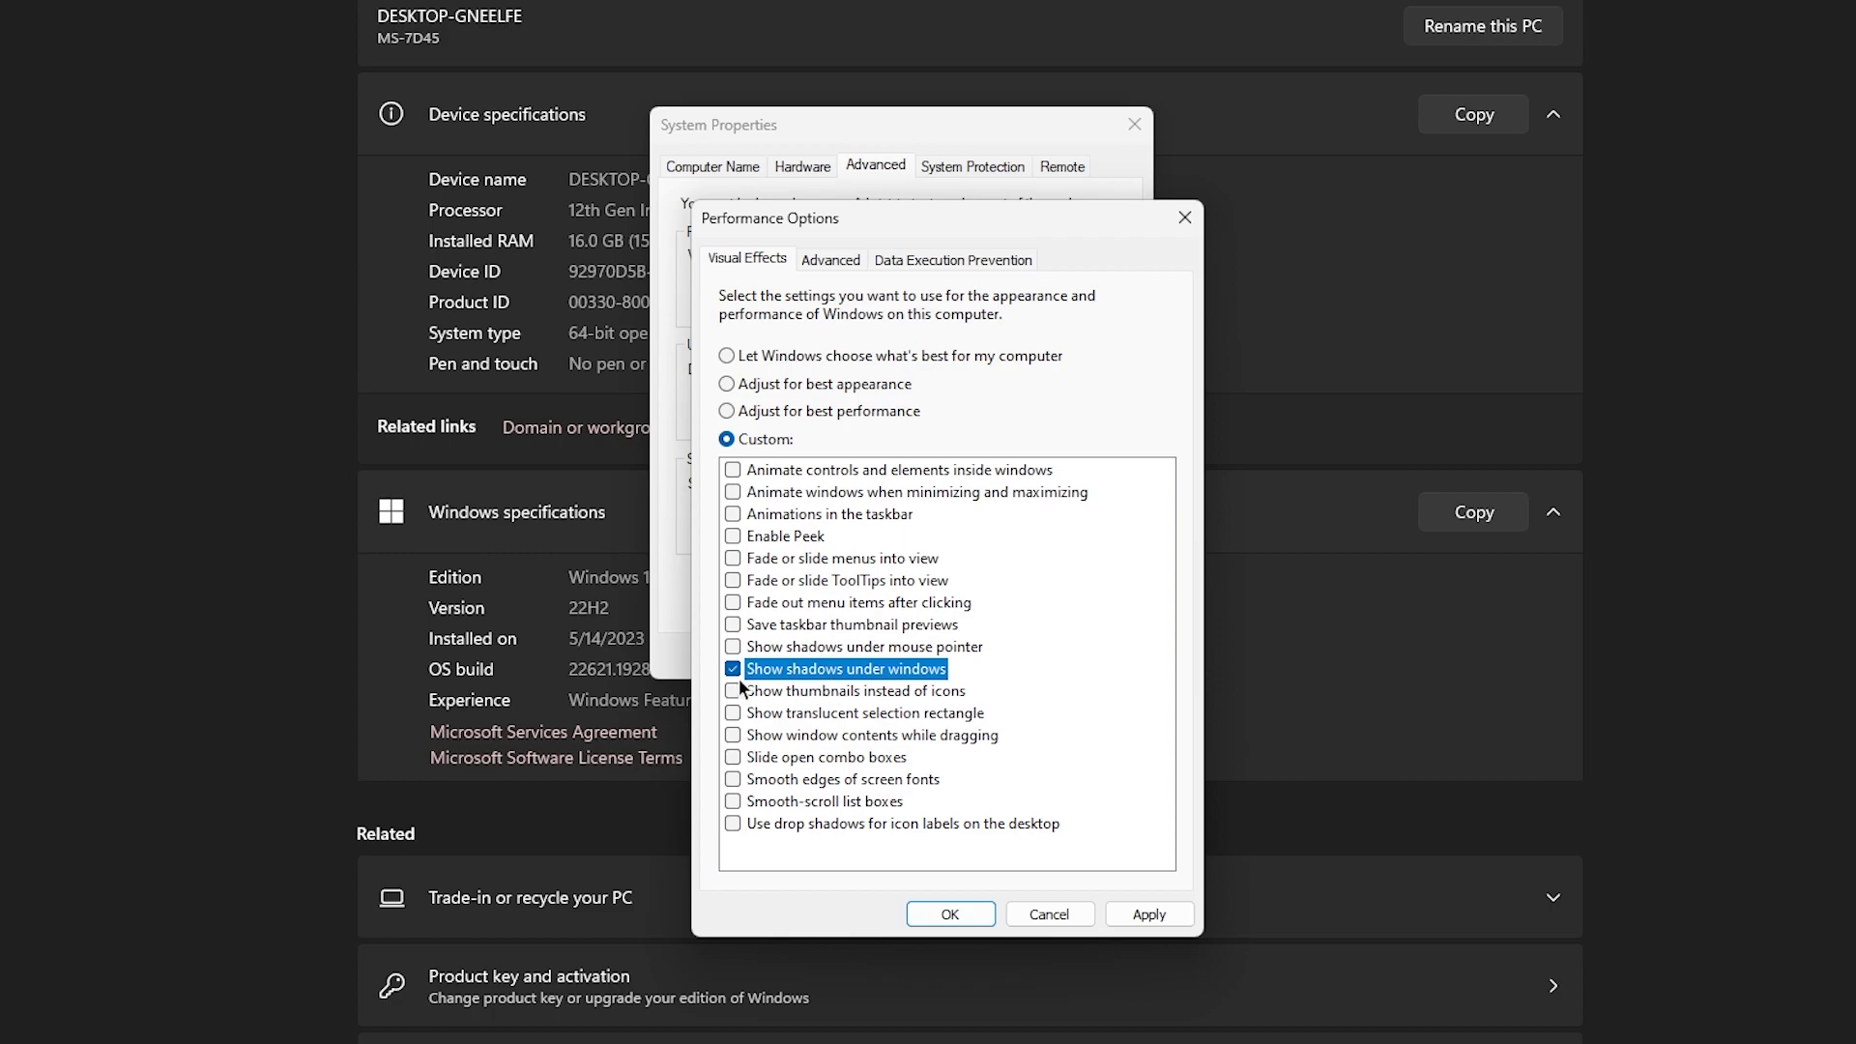
left_click(835, 688)
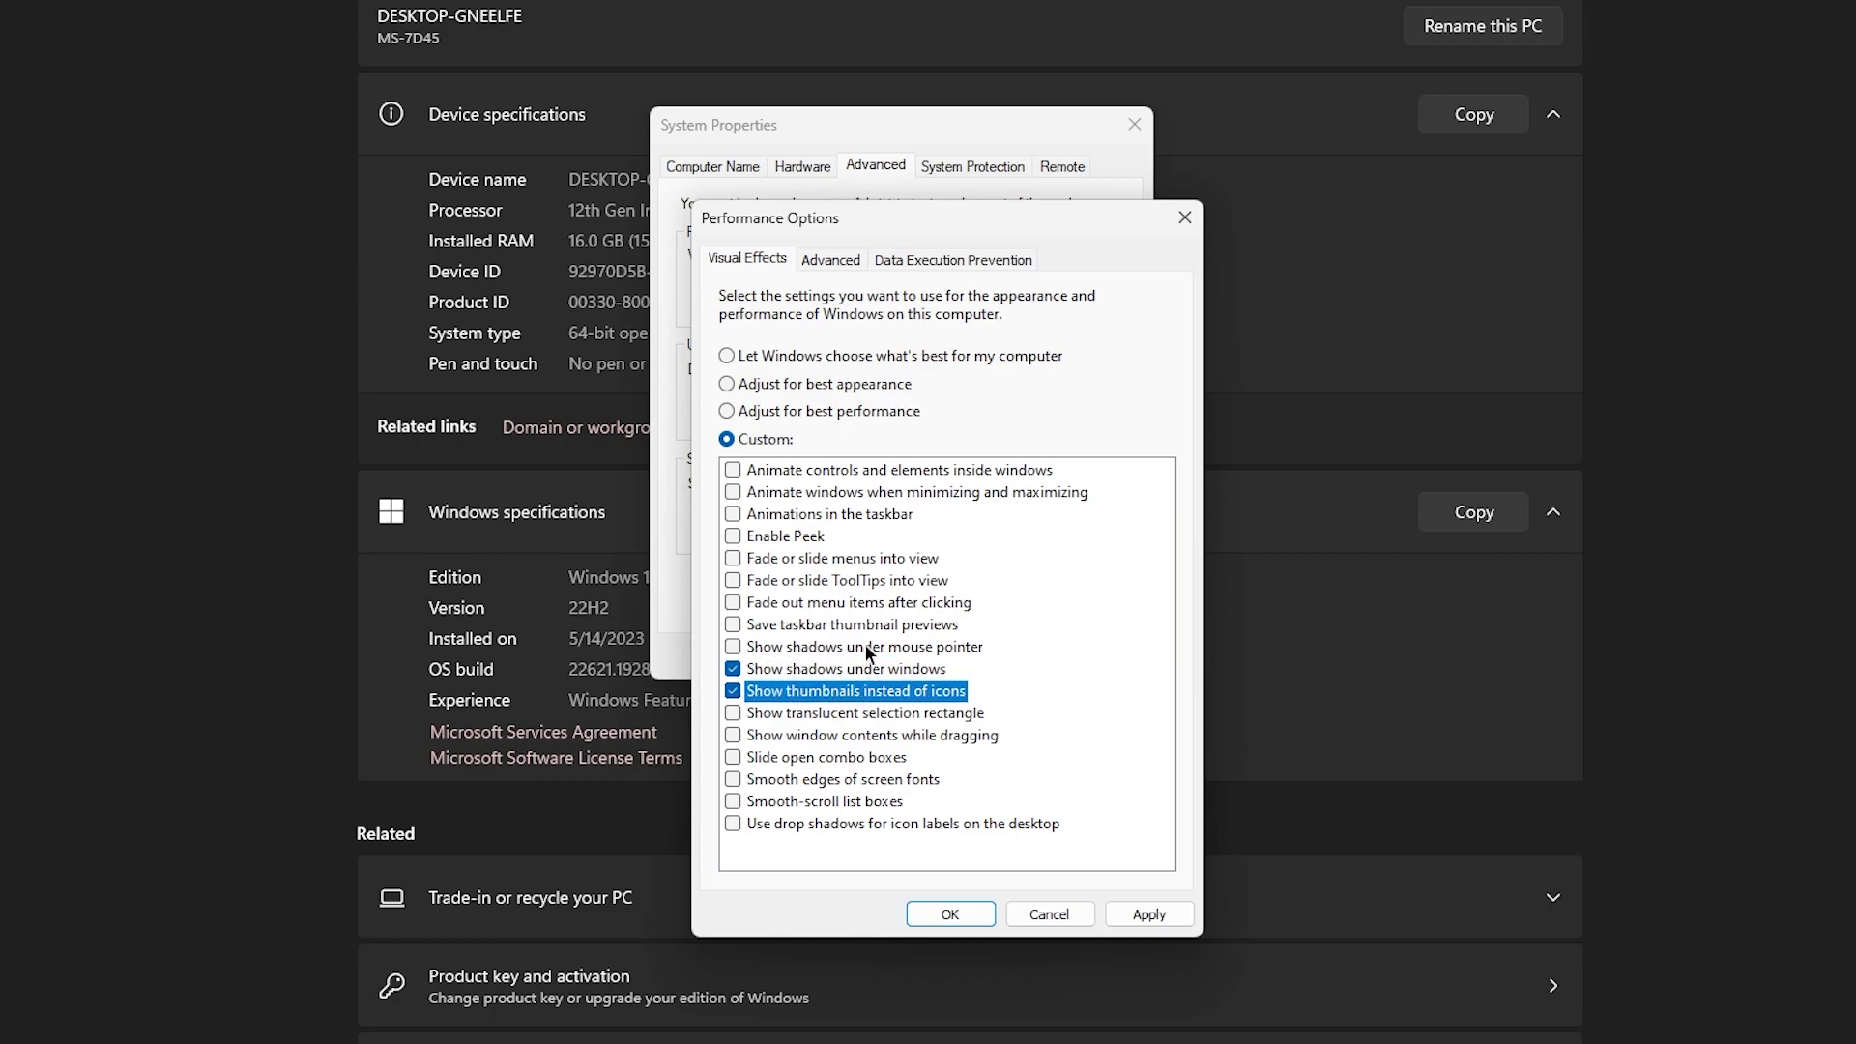
left_click(895, 644)
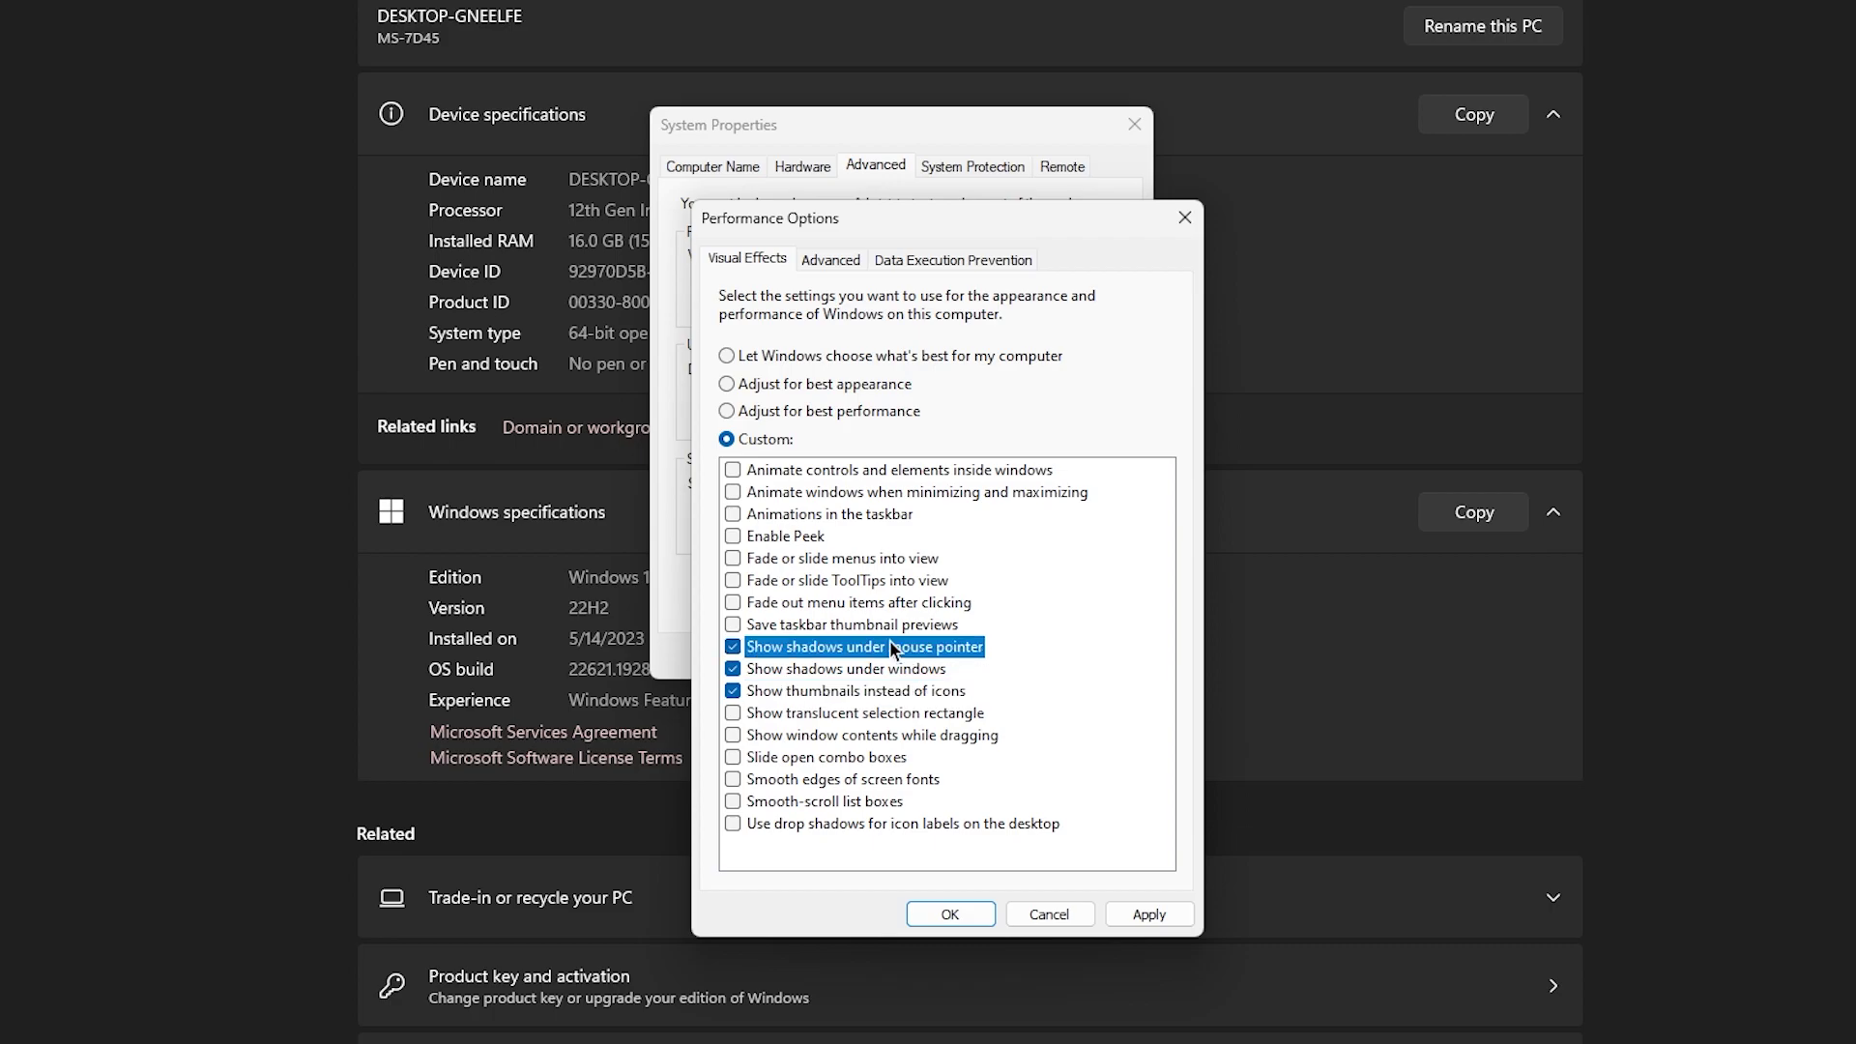
left_click(731, 781)
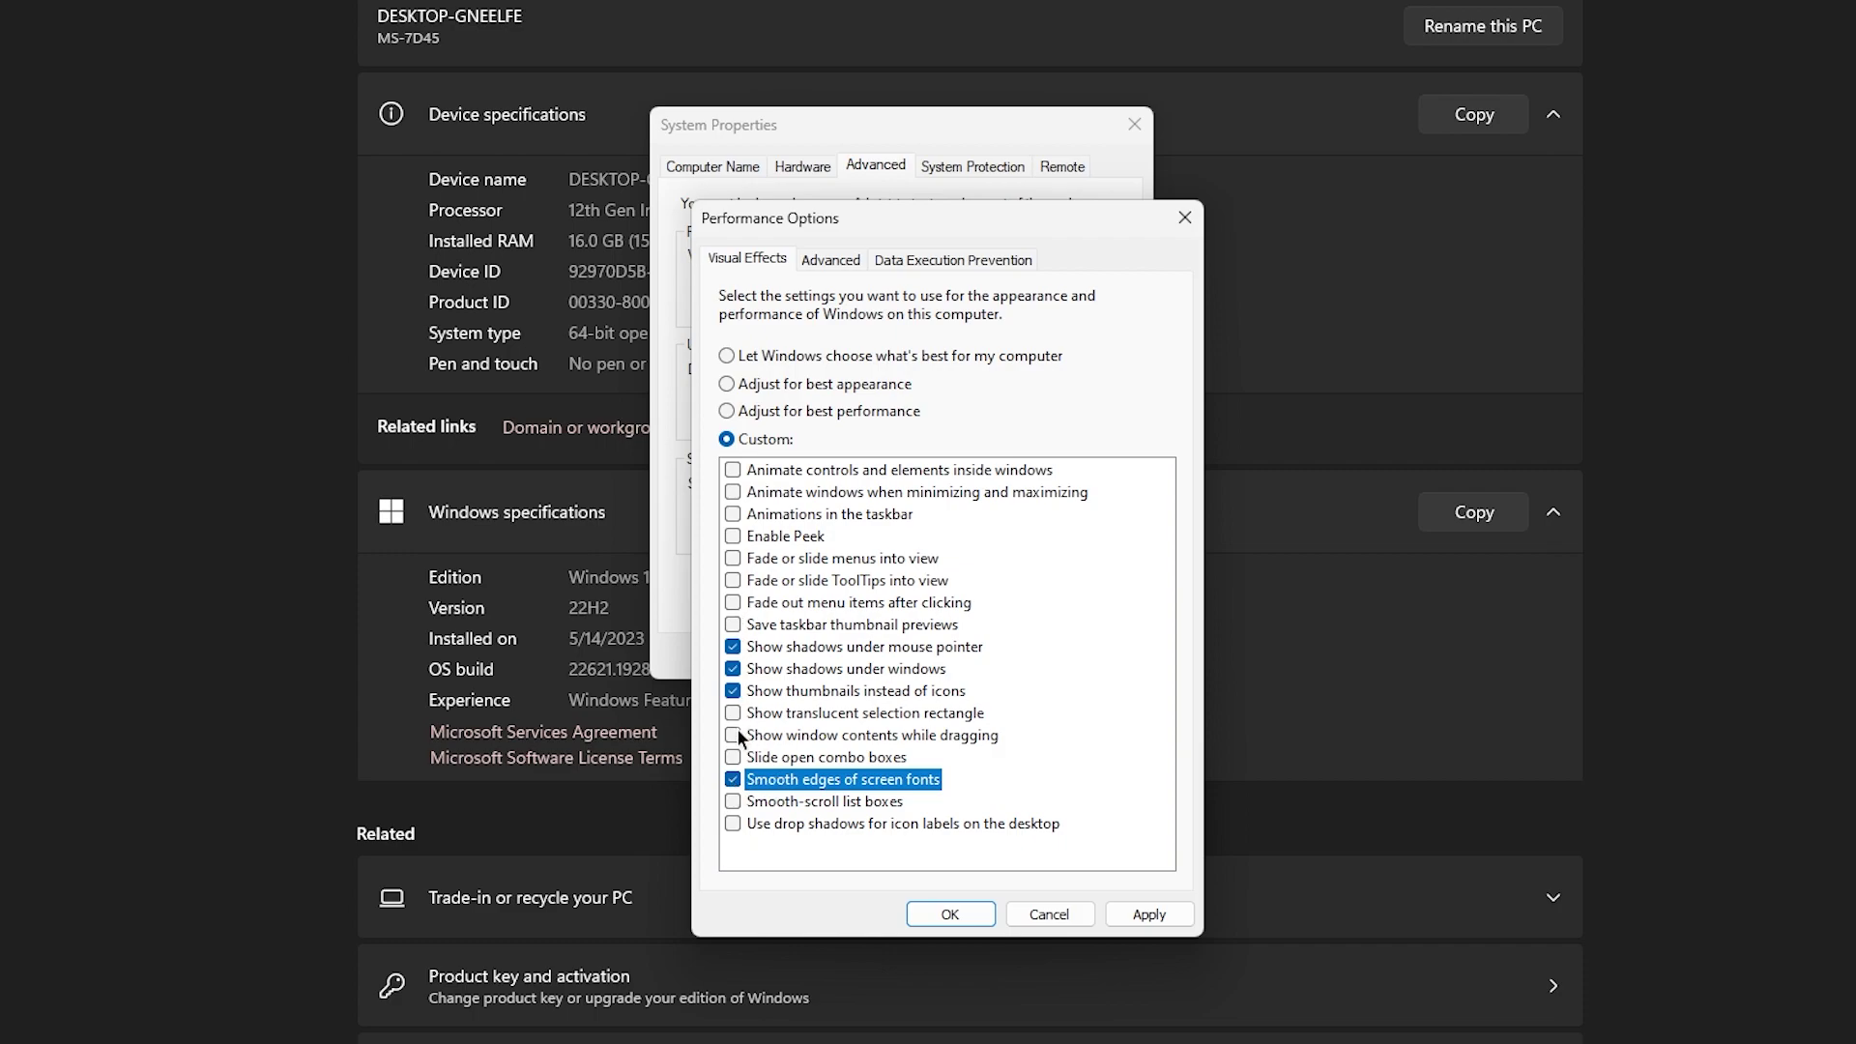
left_click(1135, 912)
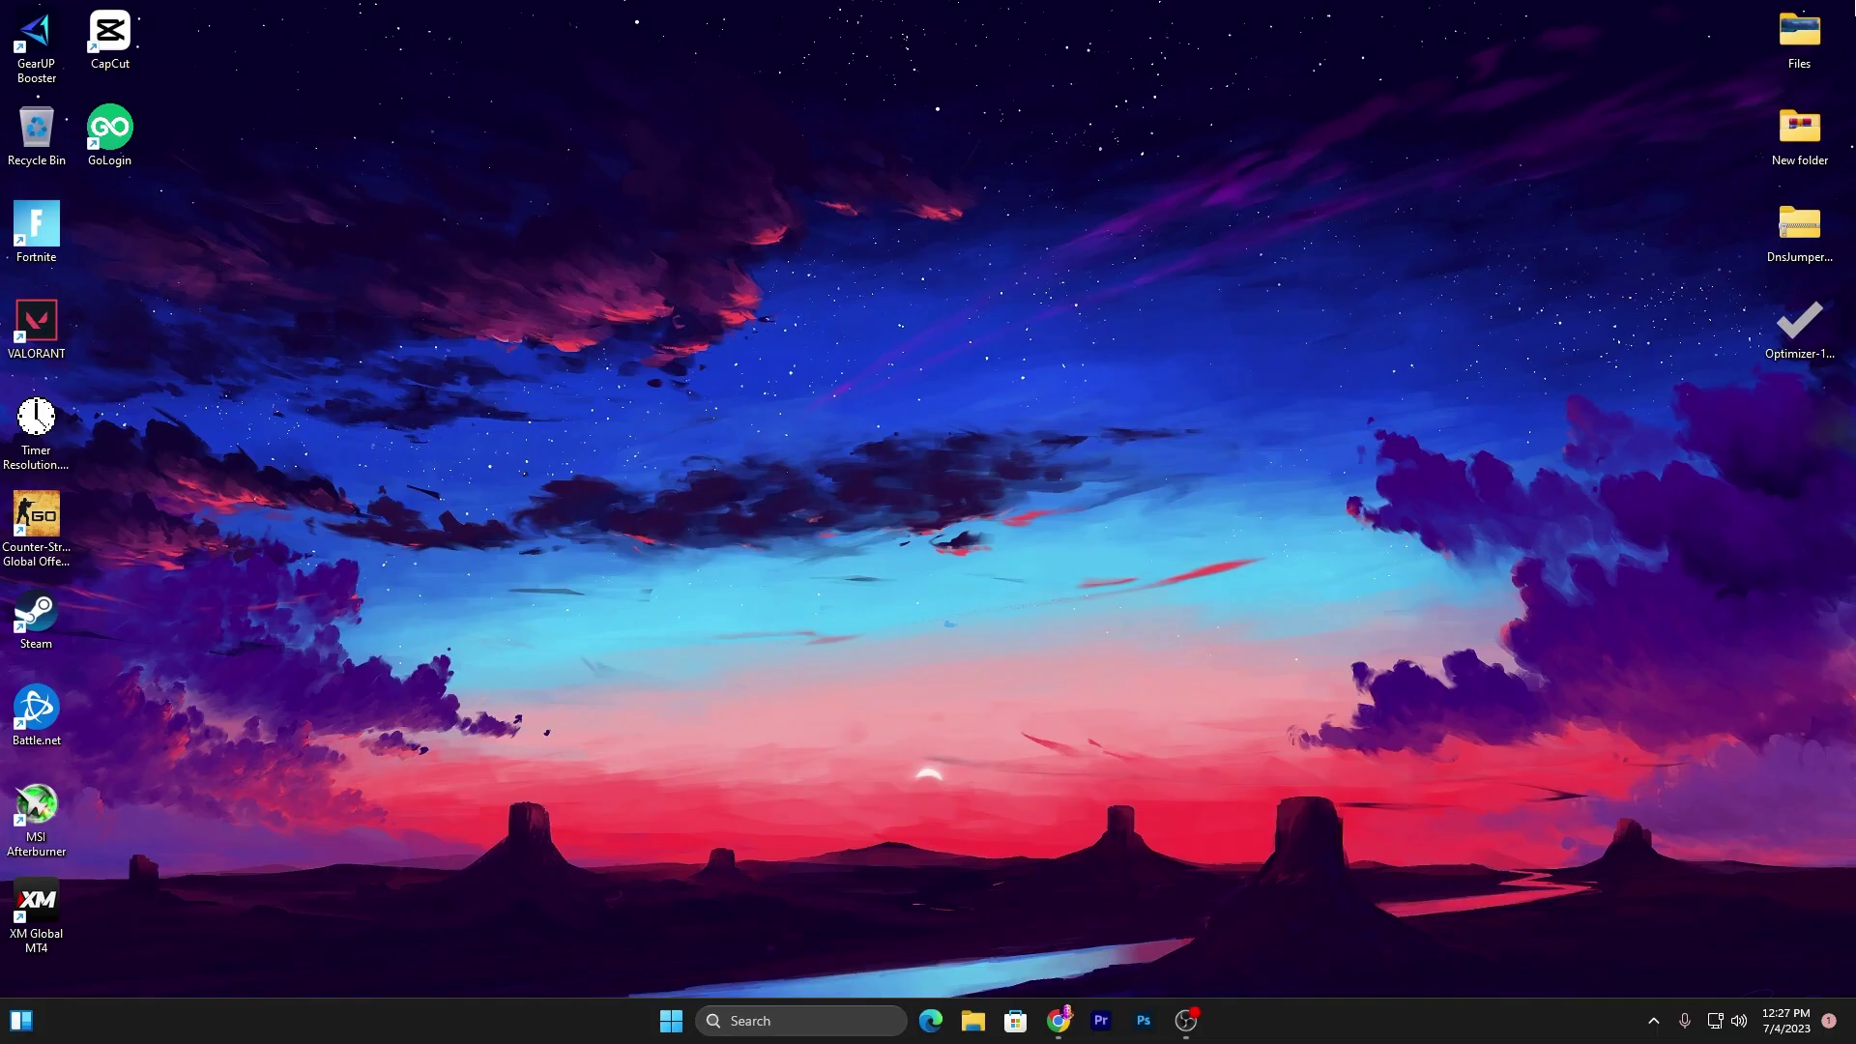
Check the available device actions for High precision event timer under System devices in Device Manager, and close it.
right_click(672, 1021)
left_click(638, 588)
left_click_drag(438, 60, 914, 187)
scroll(843, 422, "down", 3)
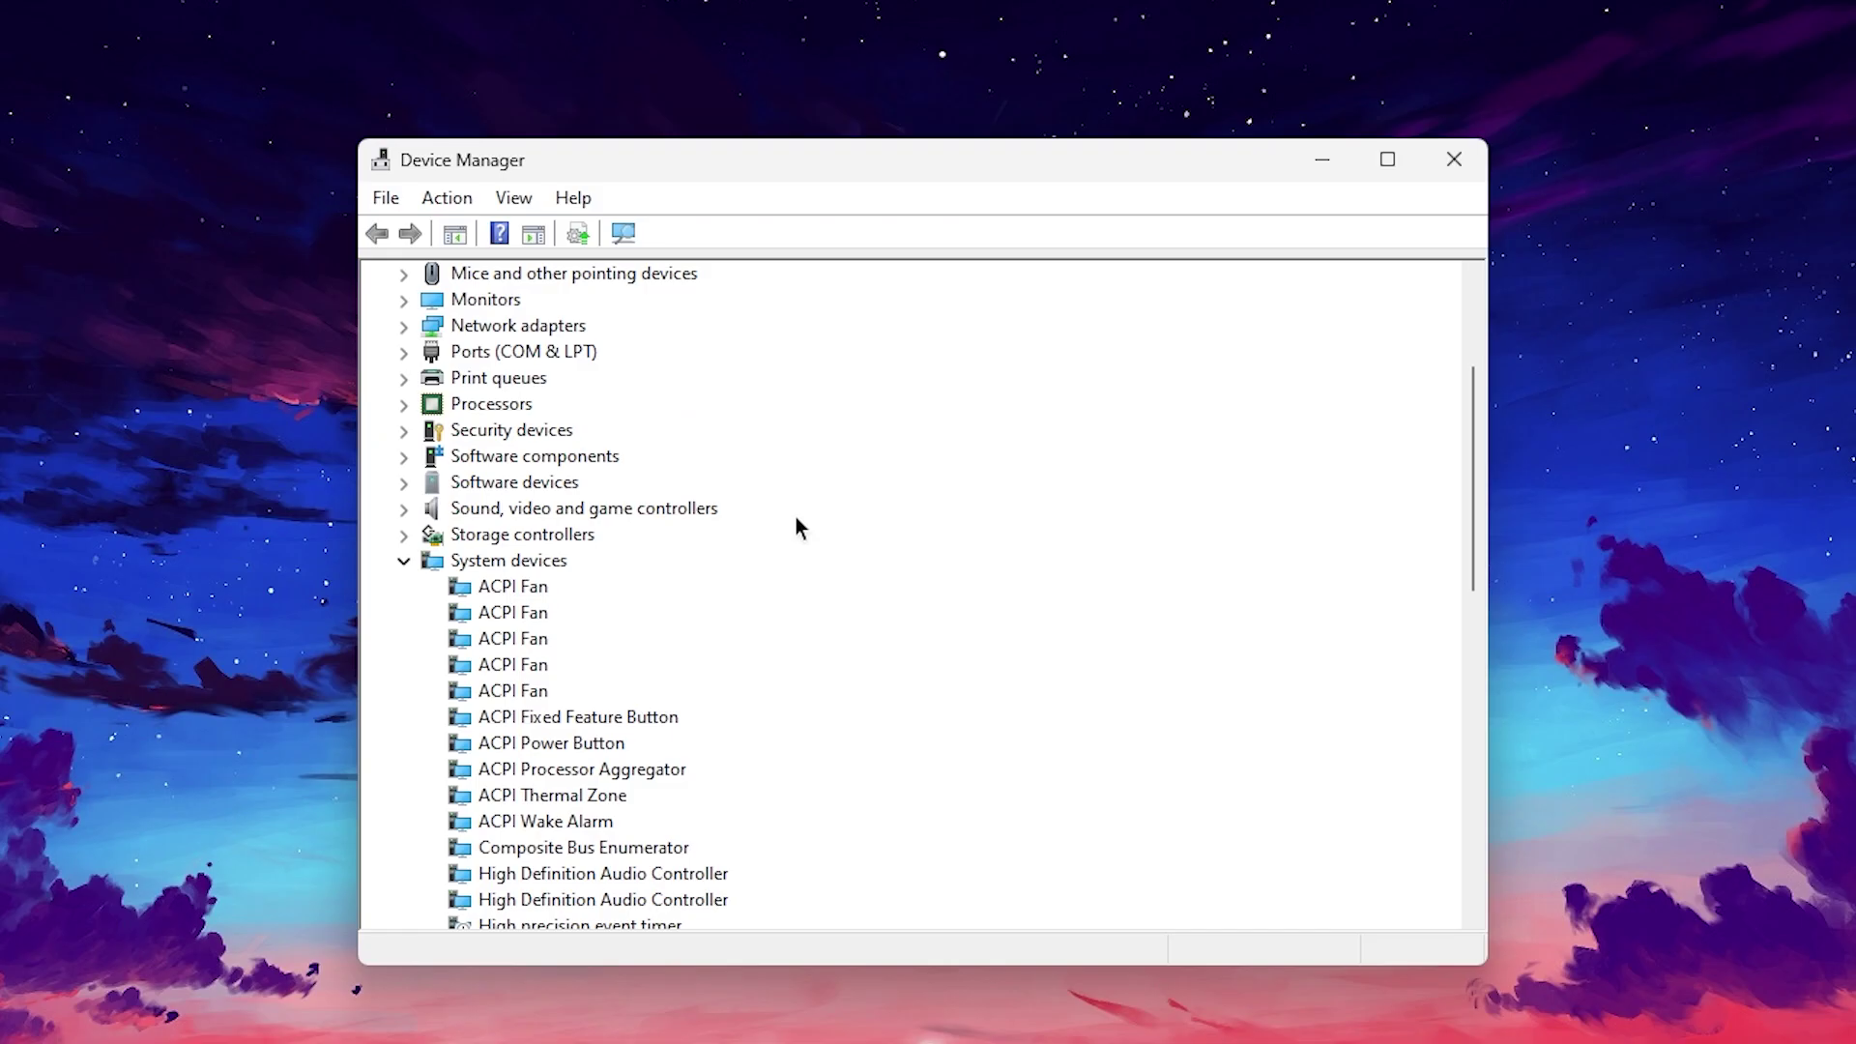
scroll(783, 519, "down", 4)
scroll(745, 509, "up", 2)
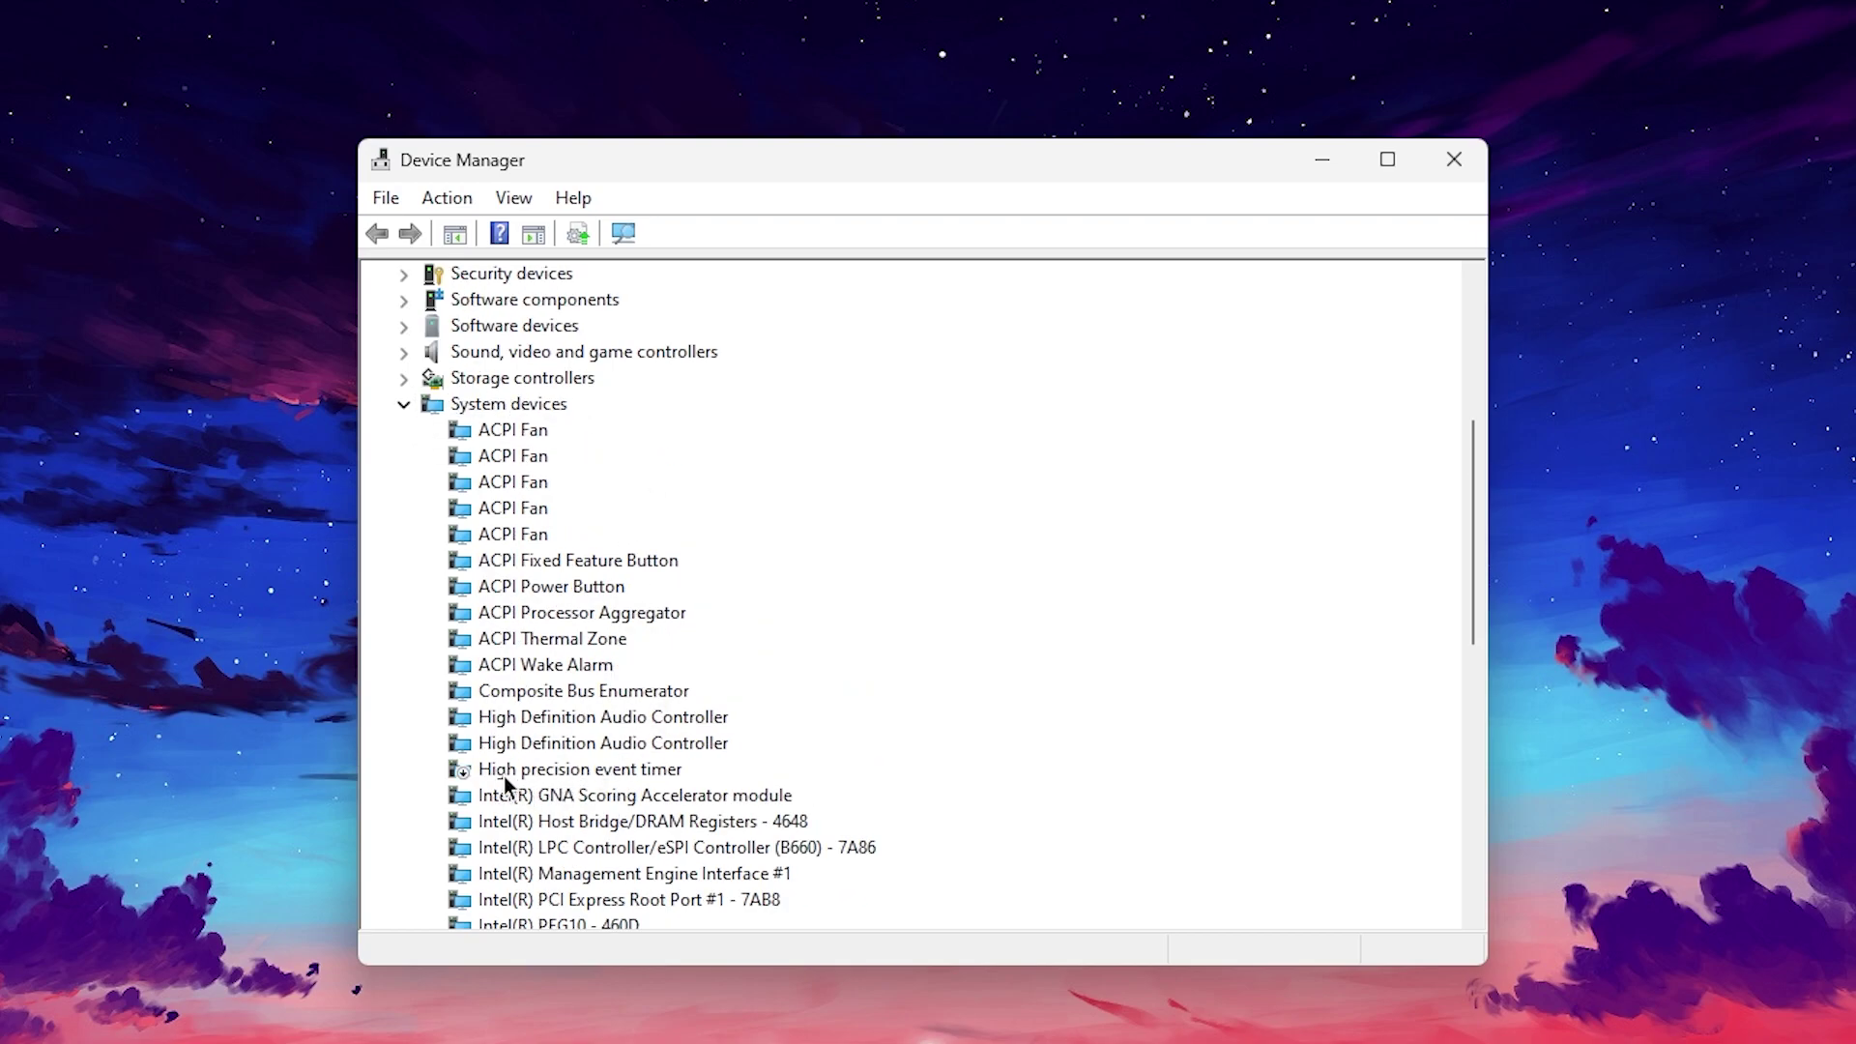
left_click(561, 773)
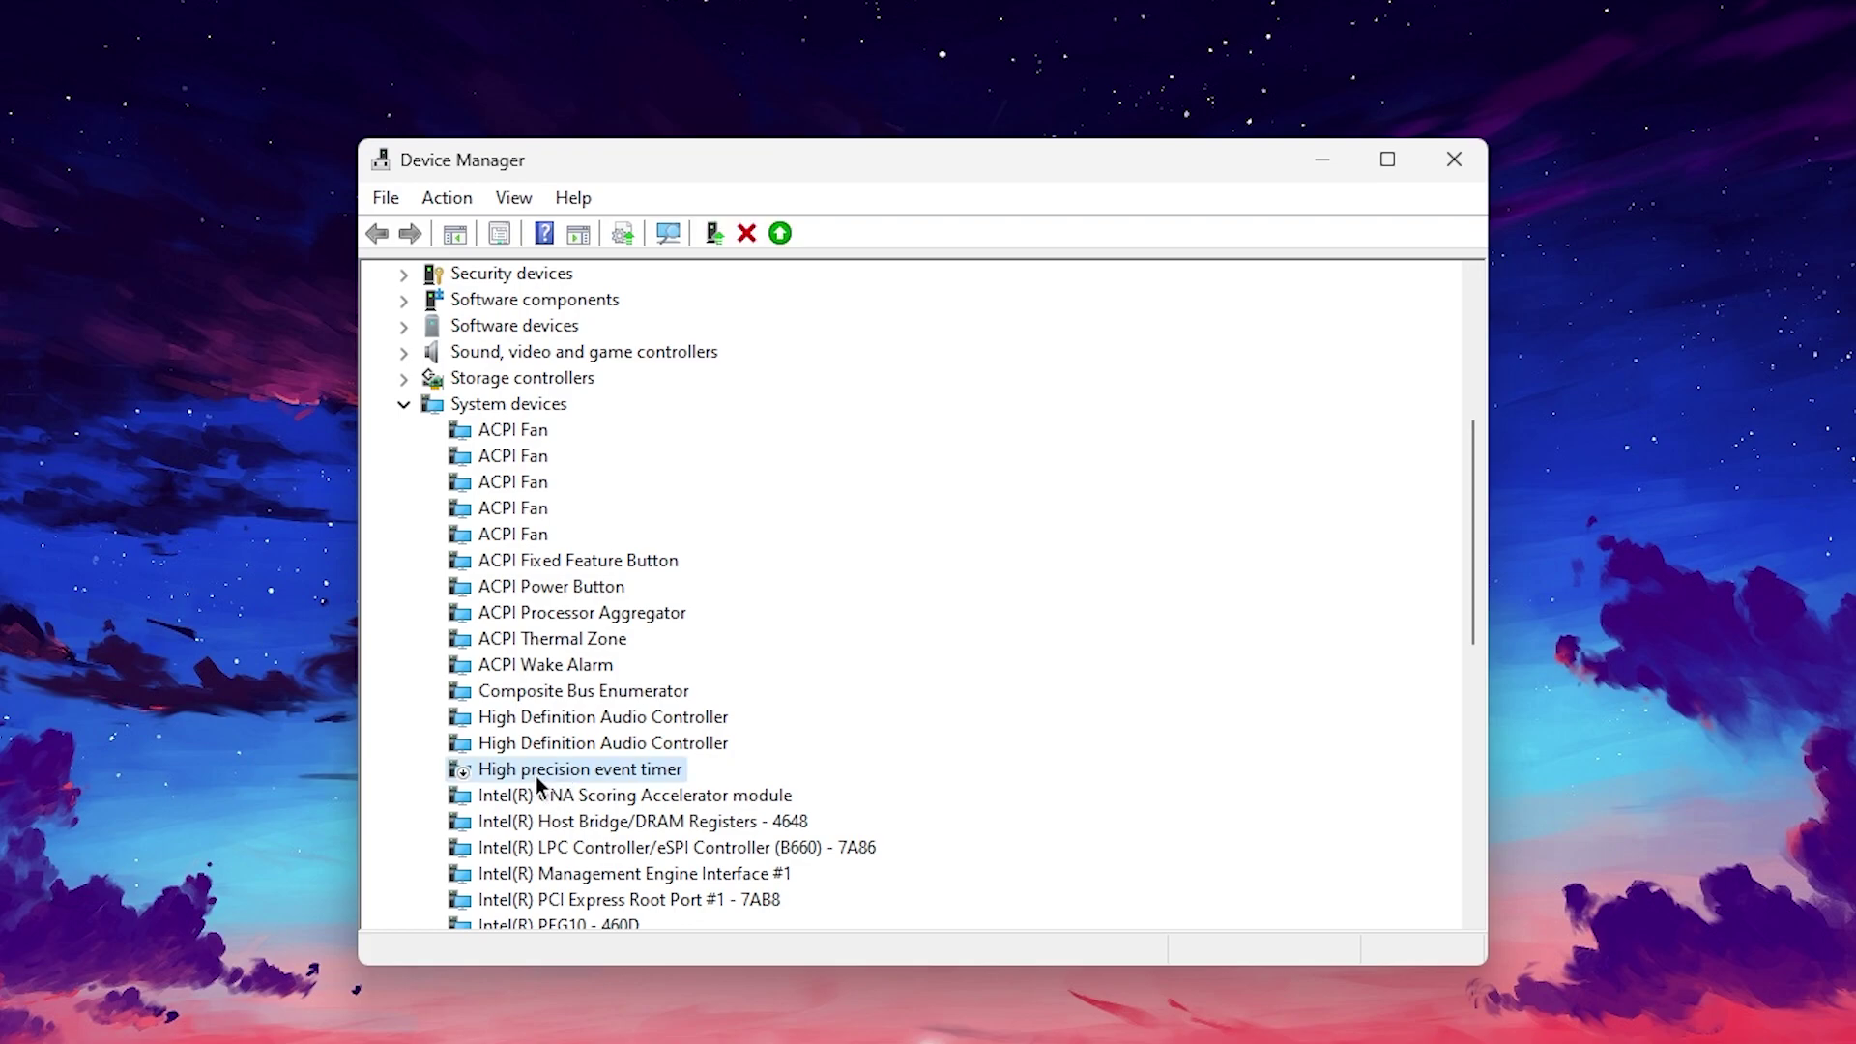
right_click(539, 774)
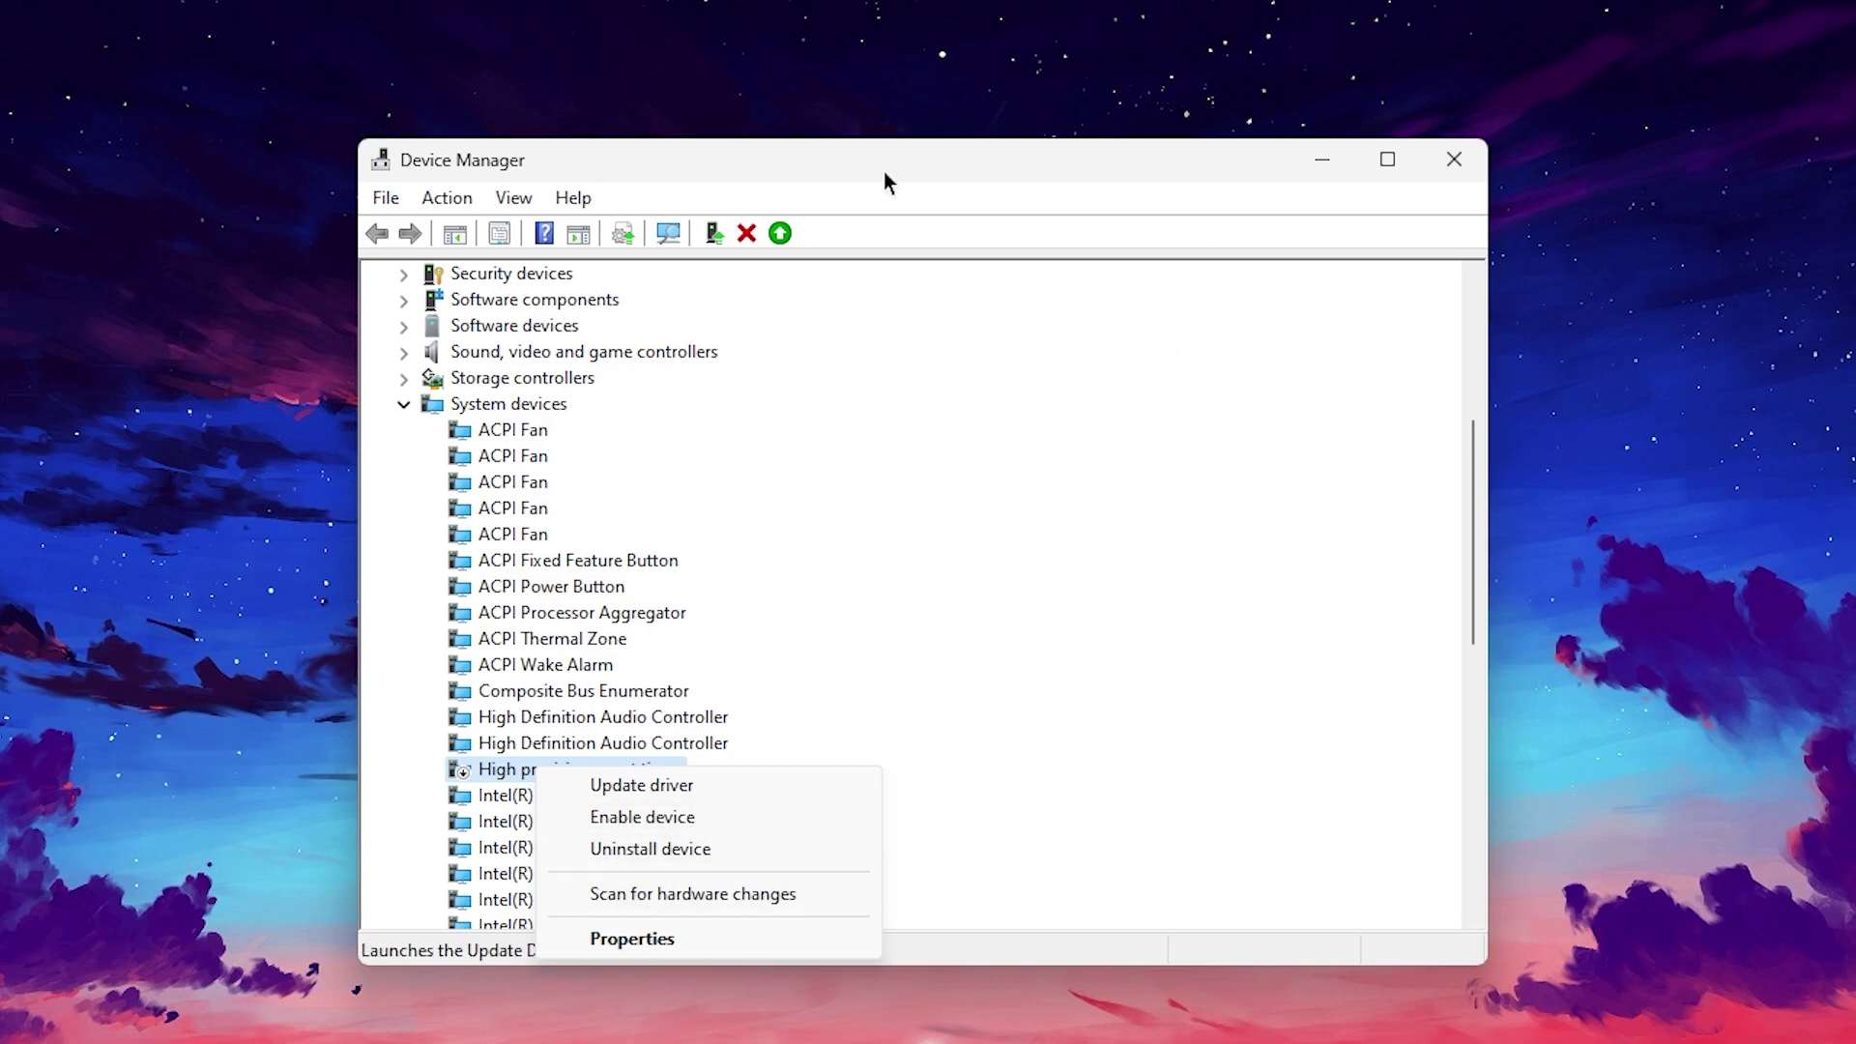
left_click(1454, 160)
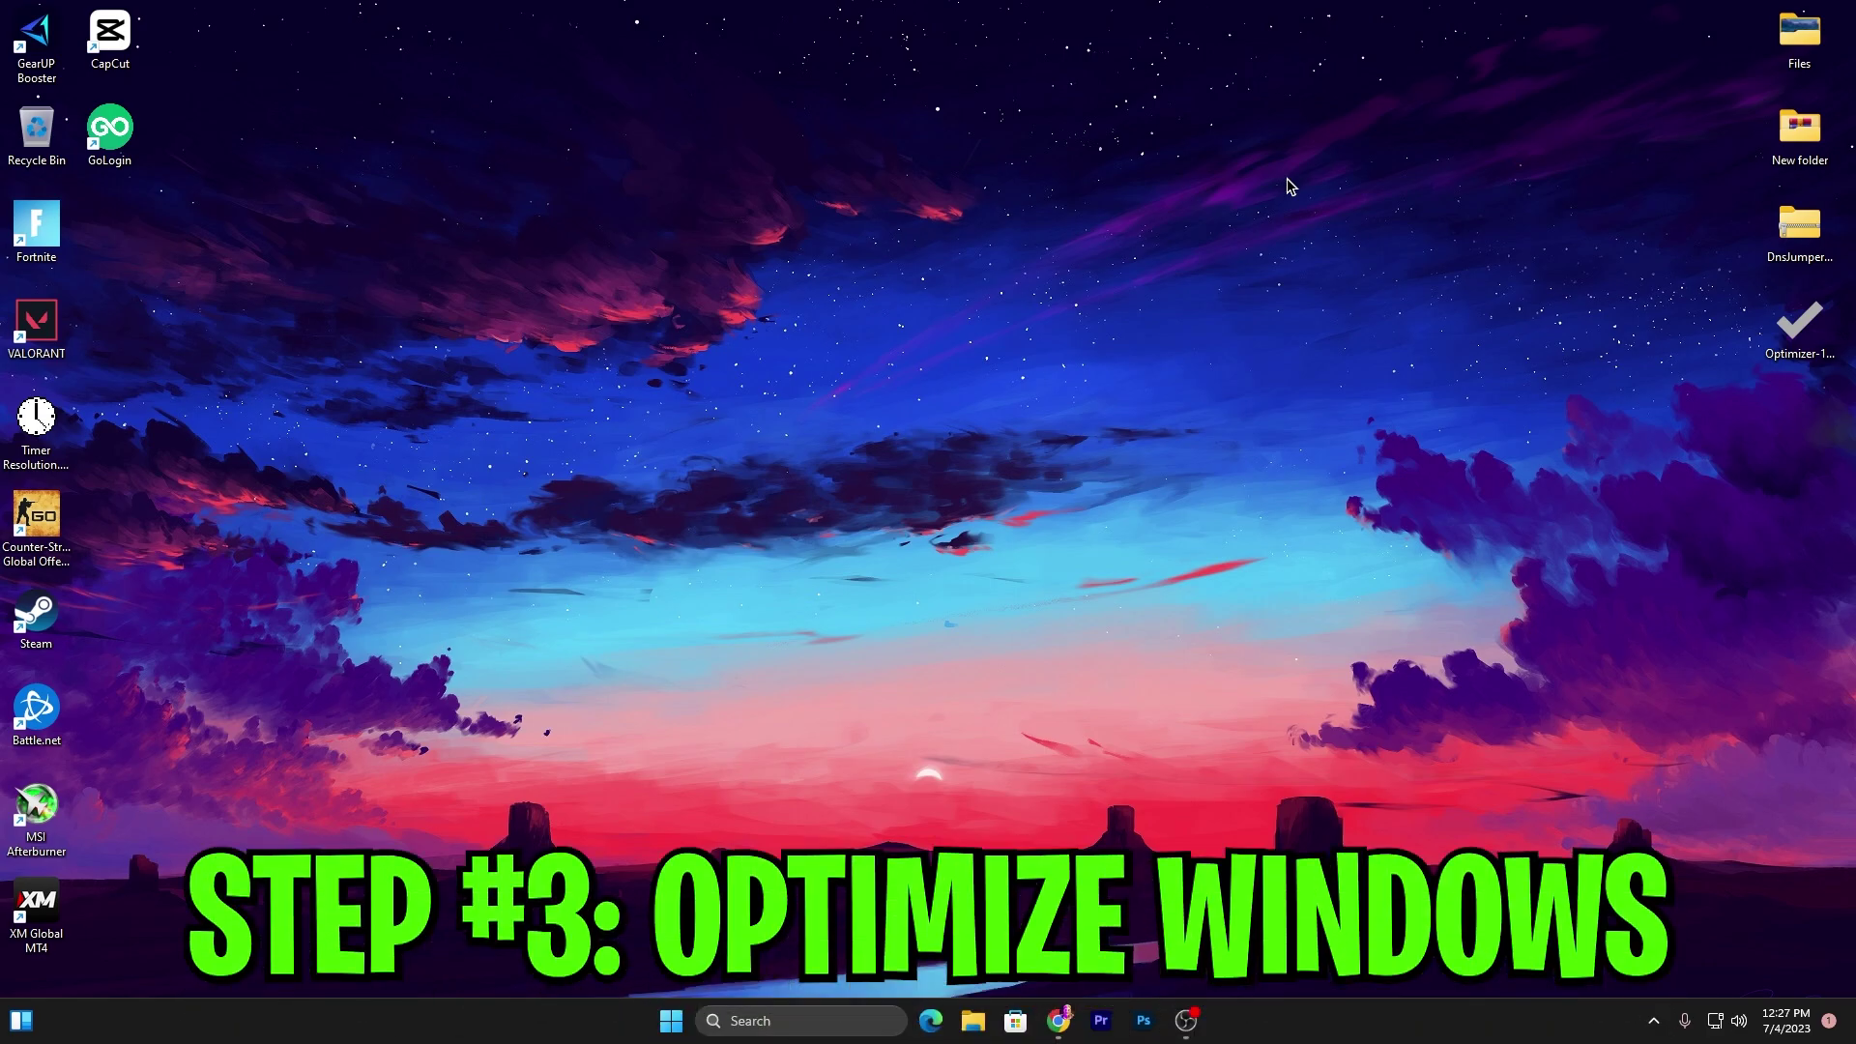
Search Windows for "gaming", check the Game Mode setting, and review the default graphics settings on the related Graphics page.
left_click(666, 1030)
type("gaming")
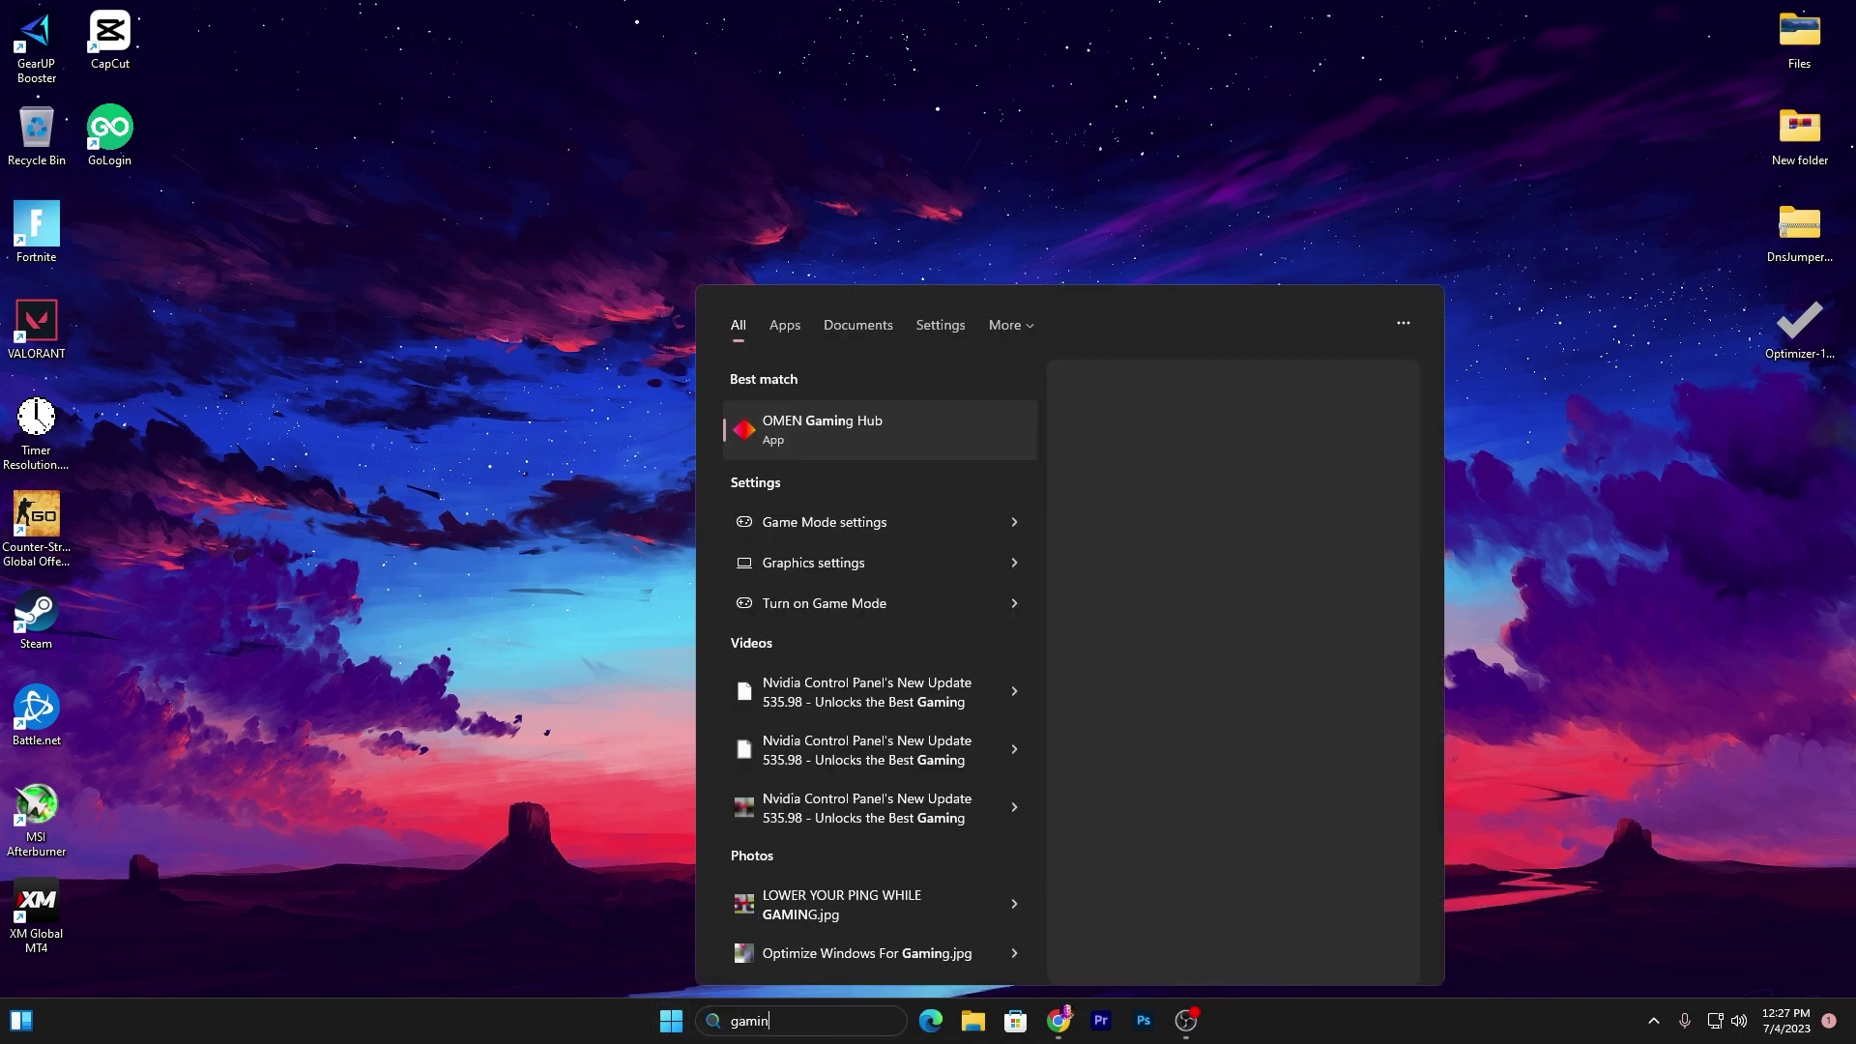
left_click(838, 578)
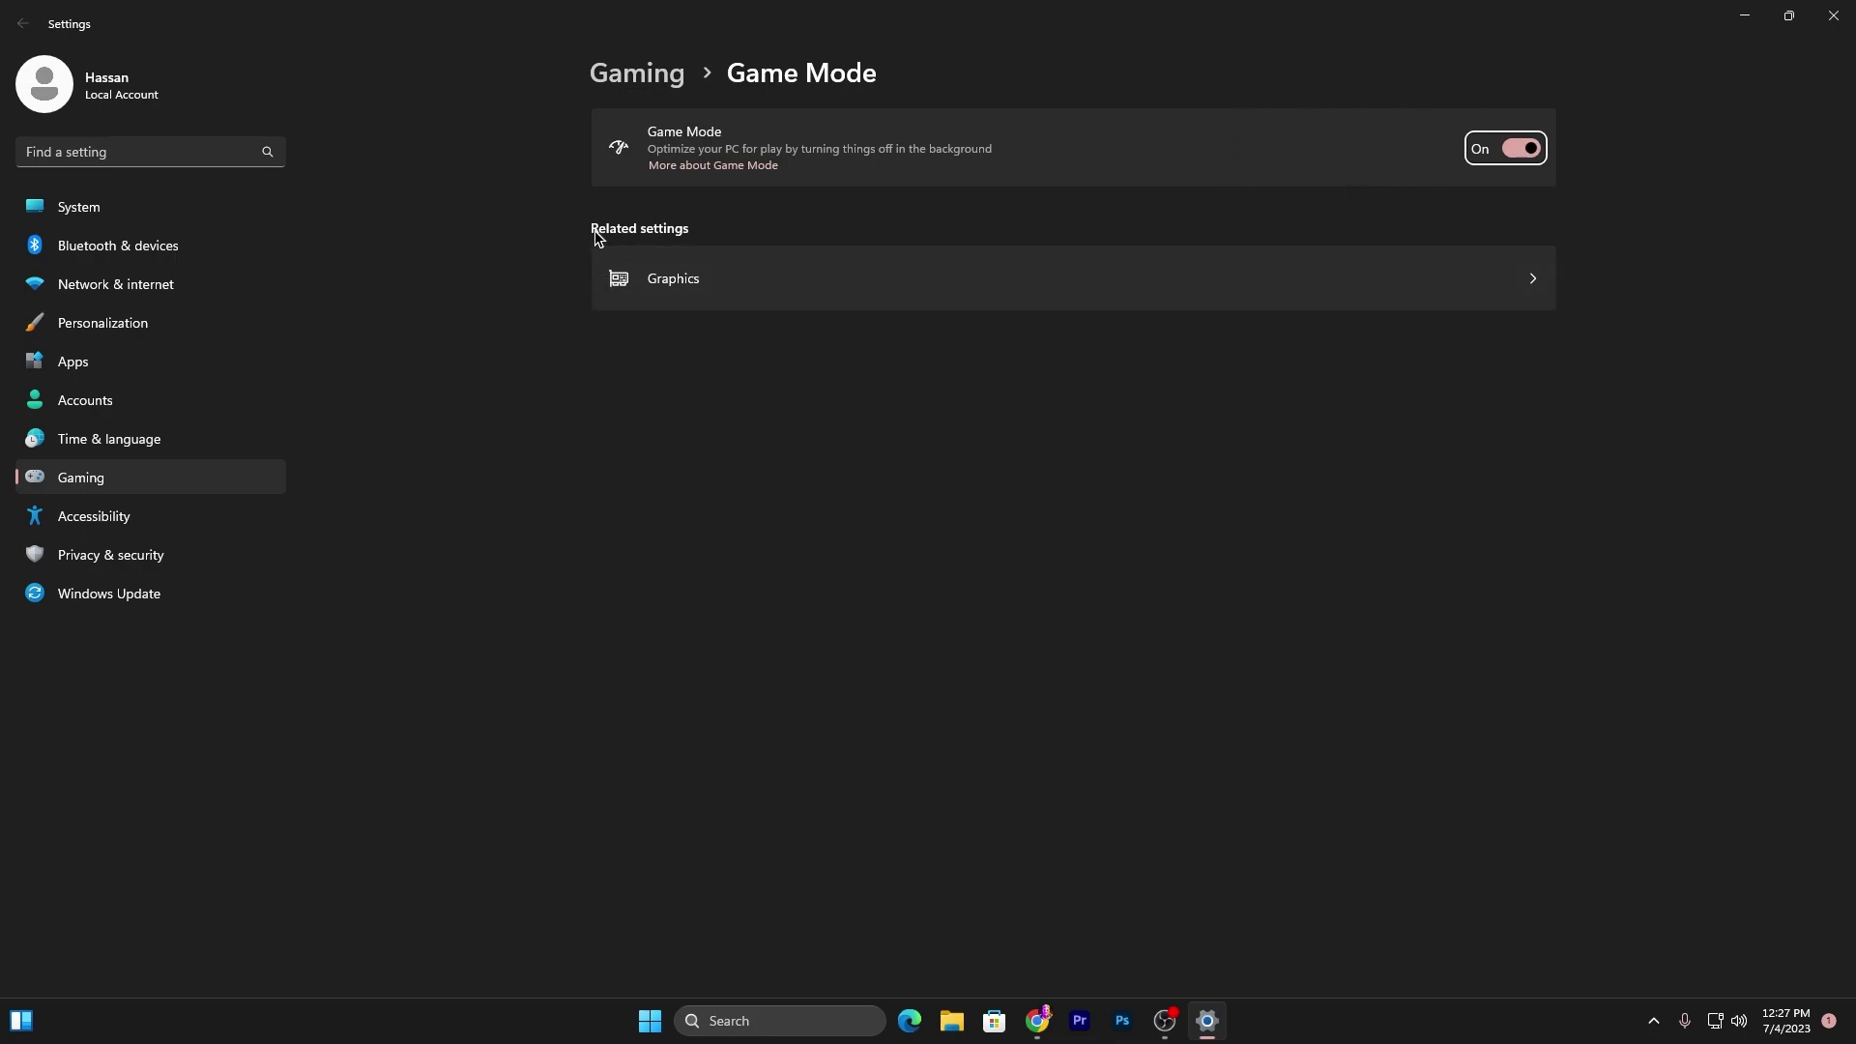
left_click(740, 277)
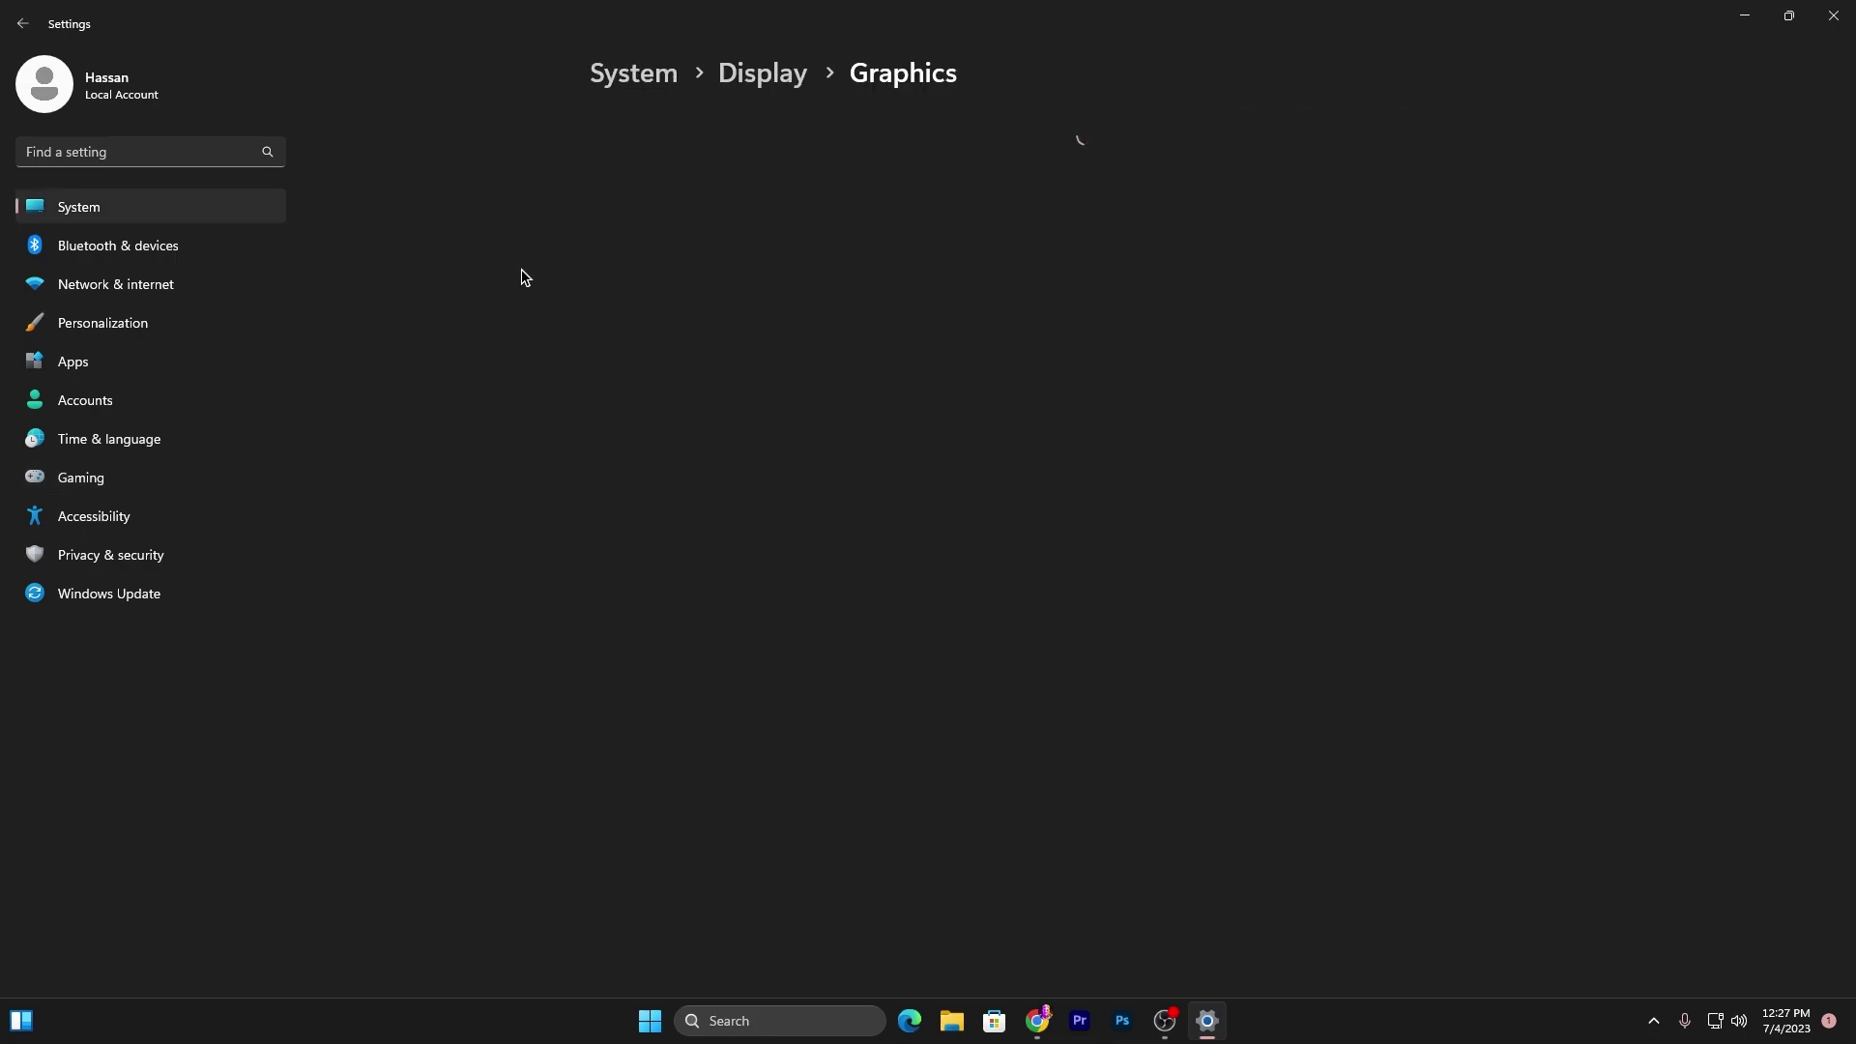
left_click(662, 170)
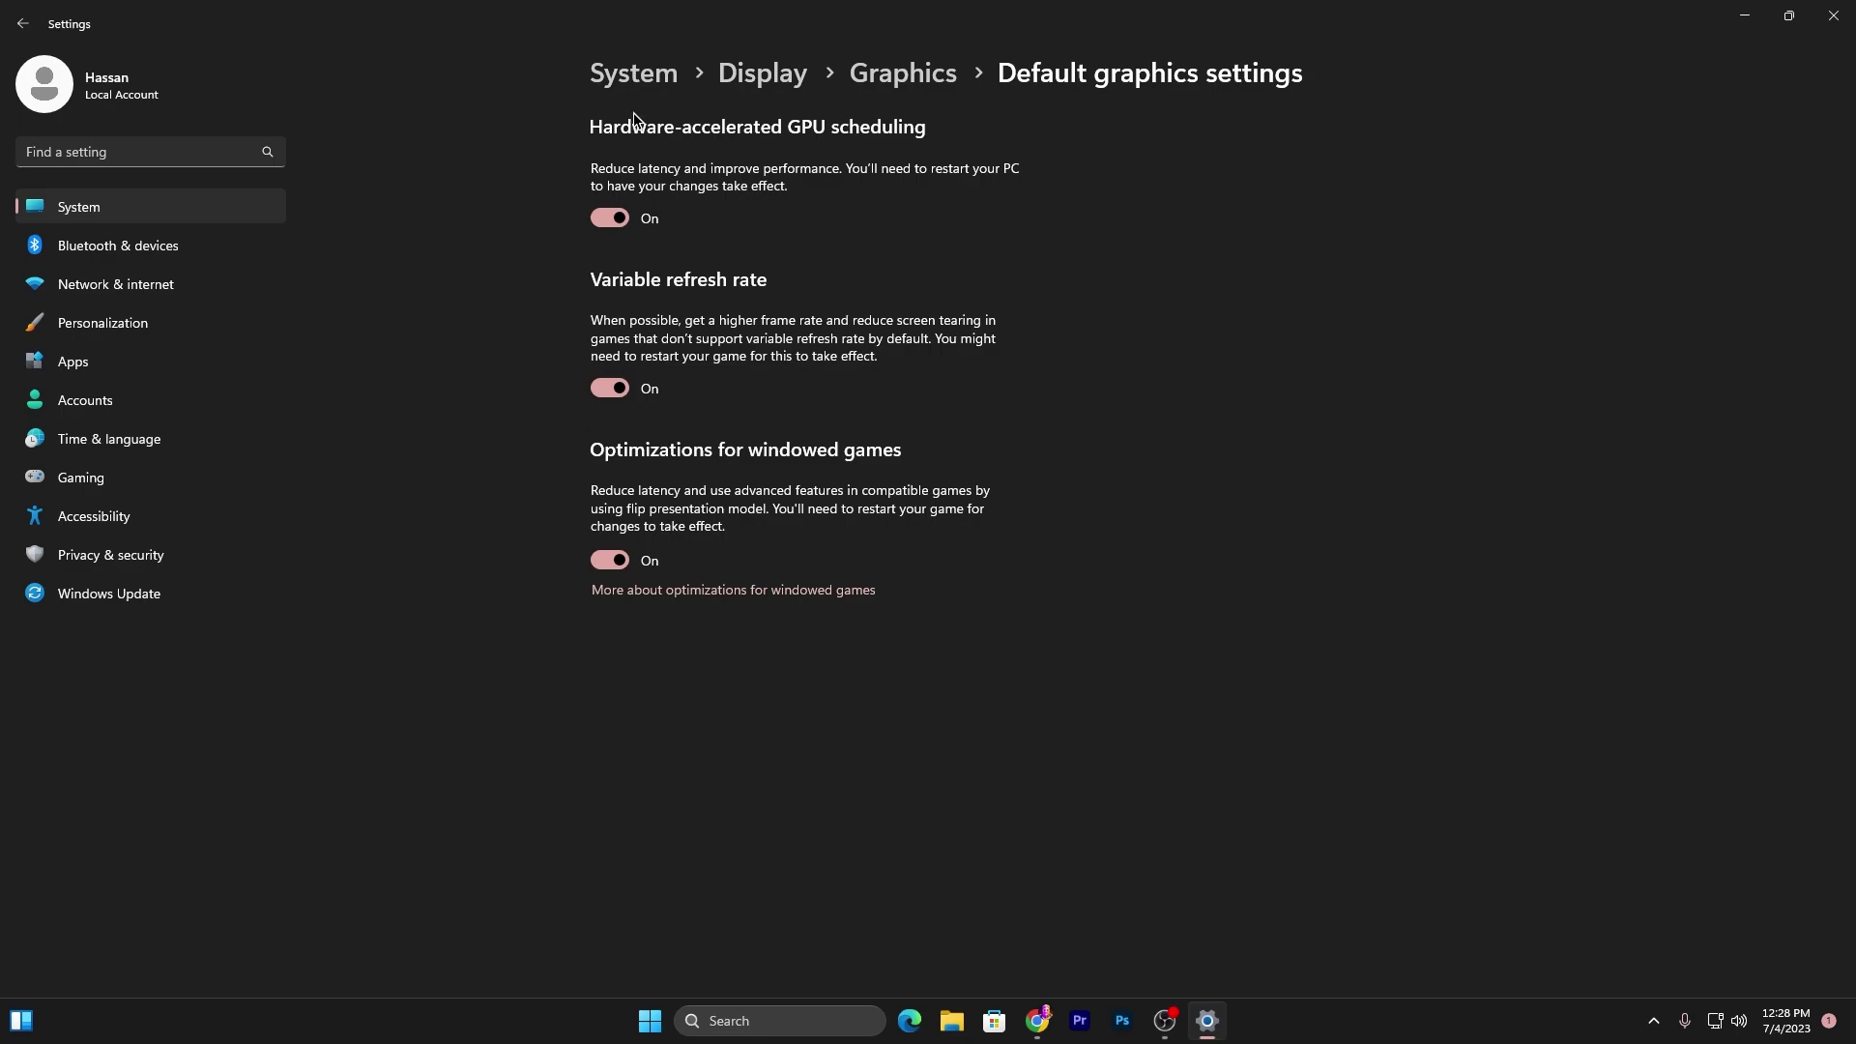
left_click(897, 77)
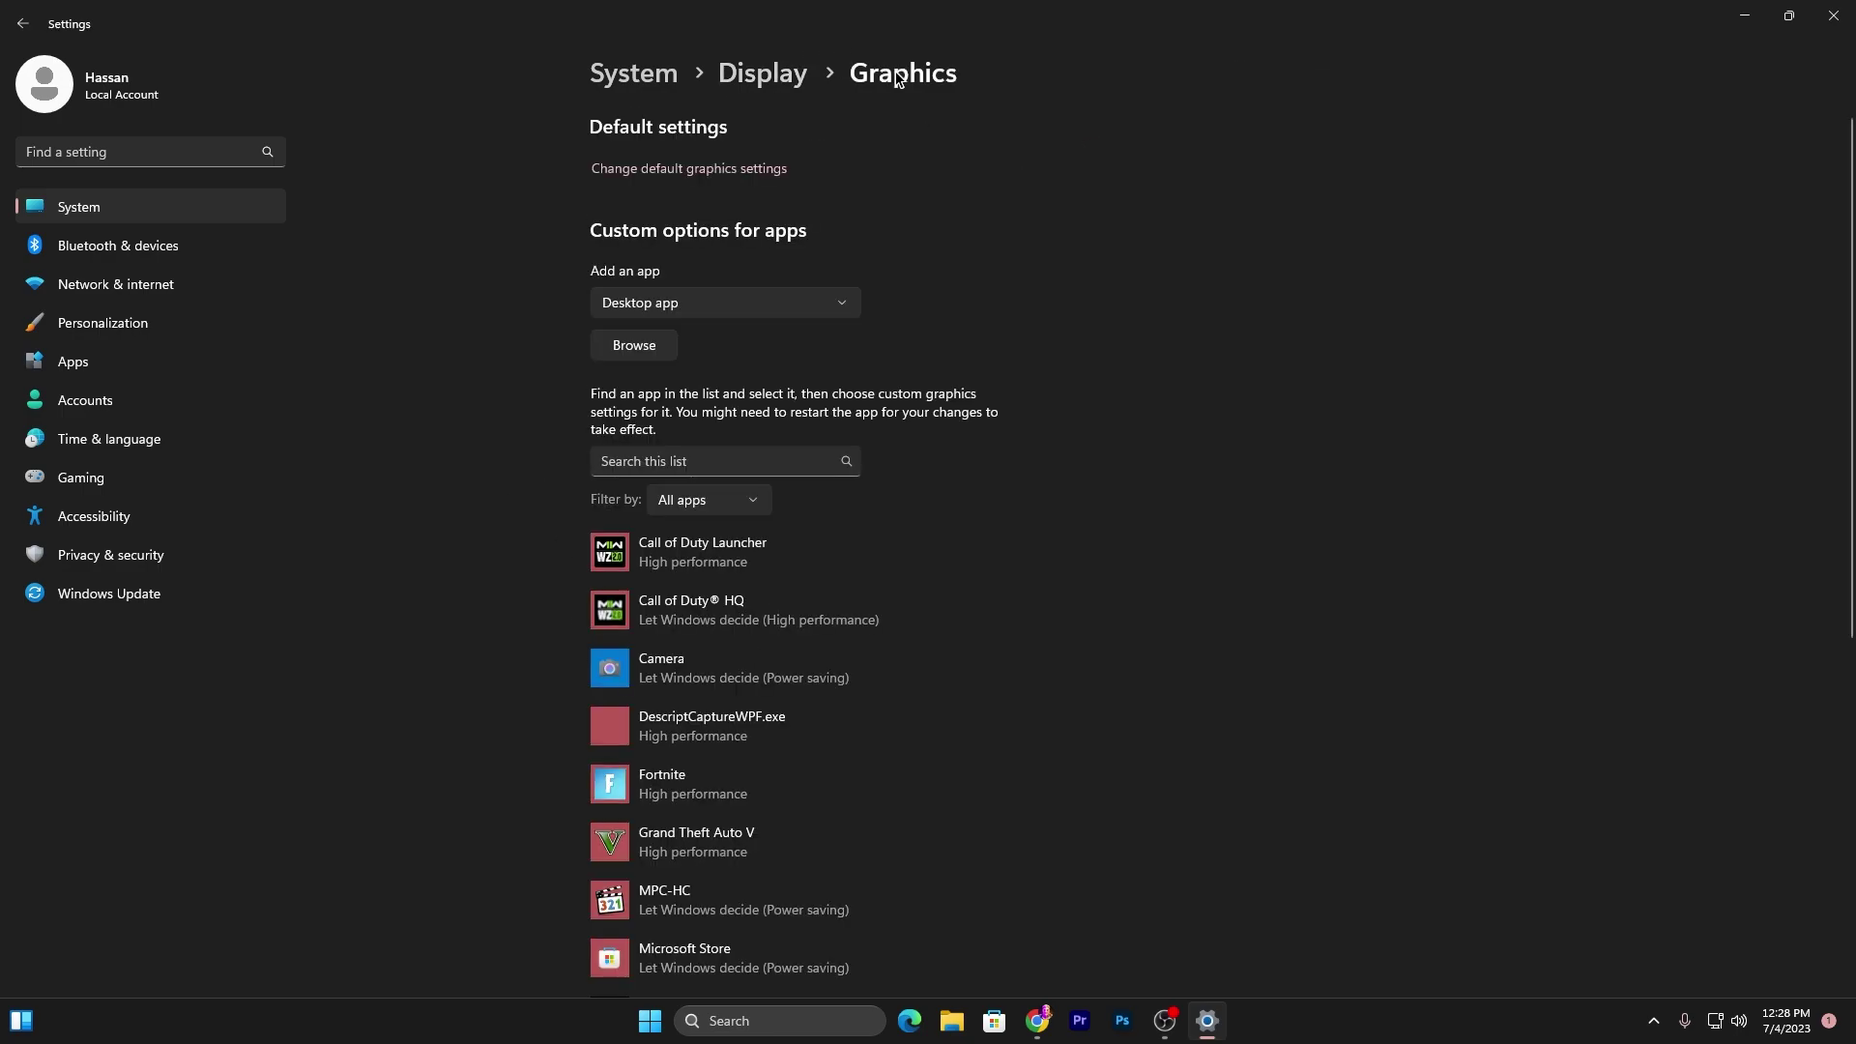
scroll(663, 565, "down", 5)
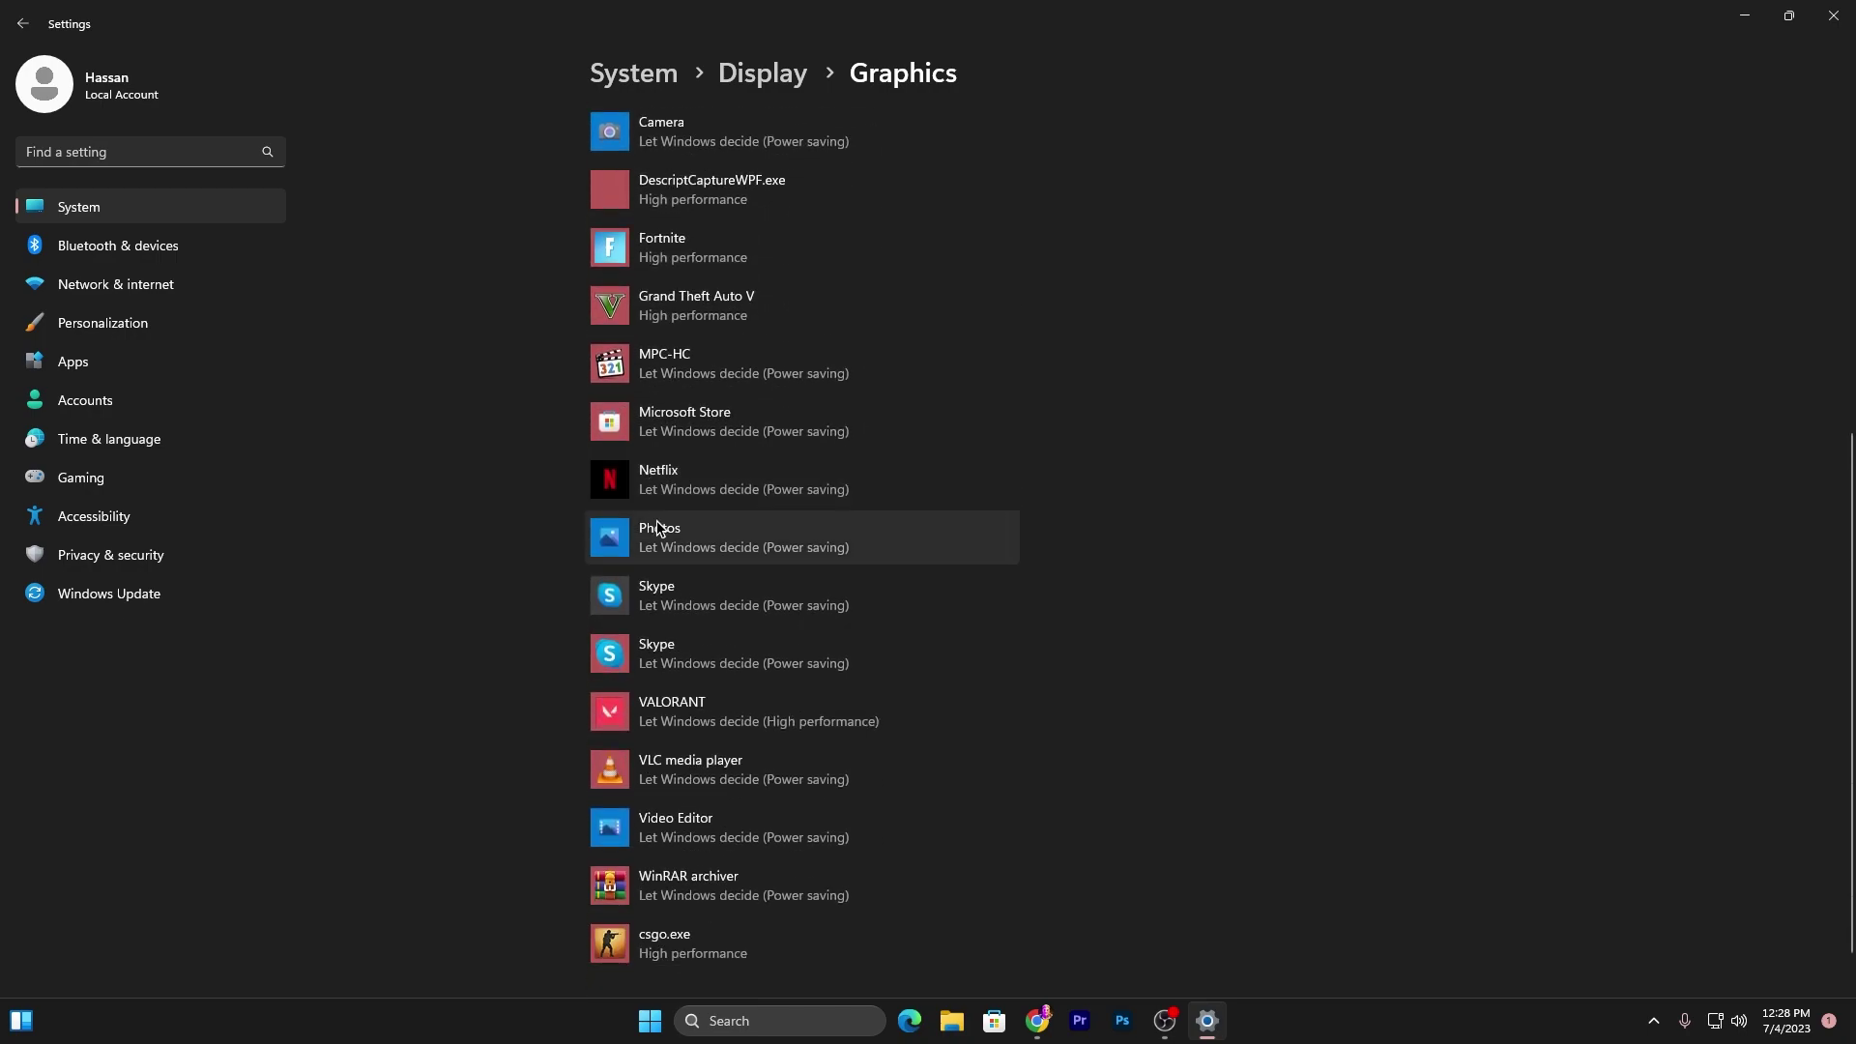
scroll(663, 539, "up", 5)
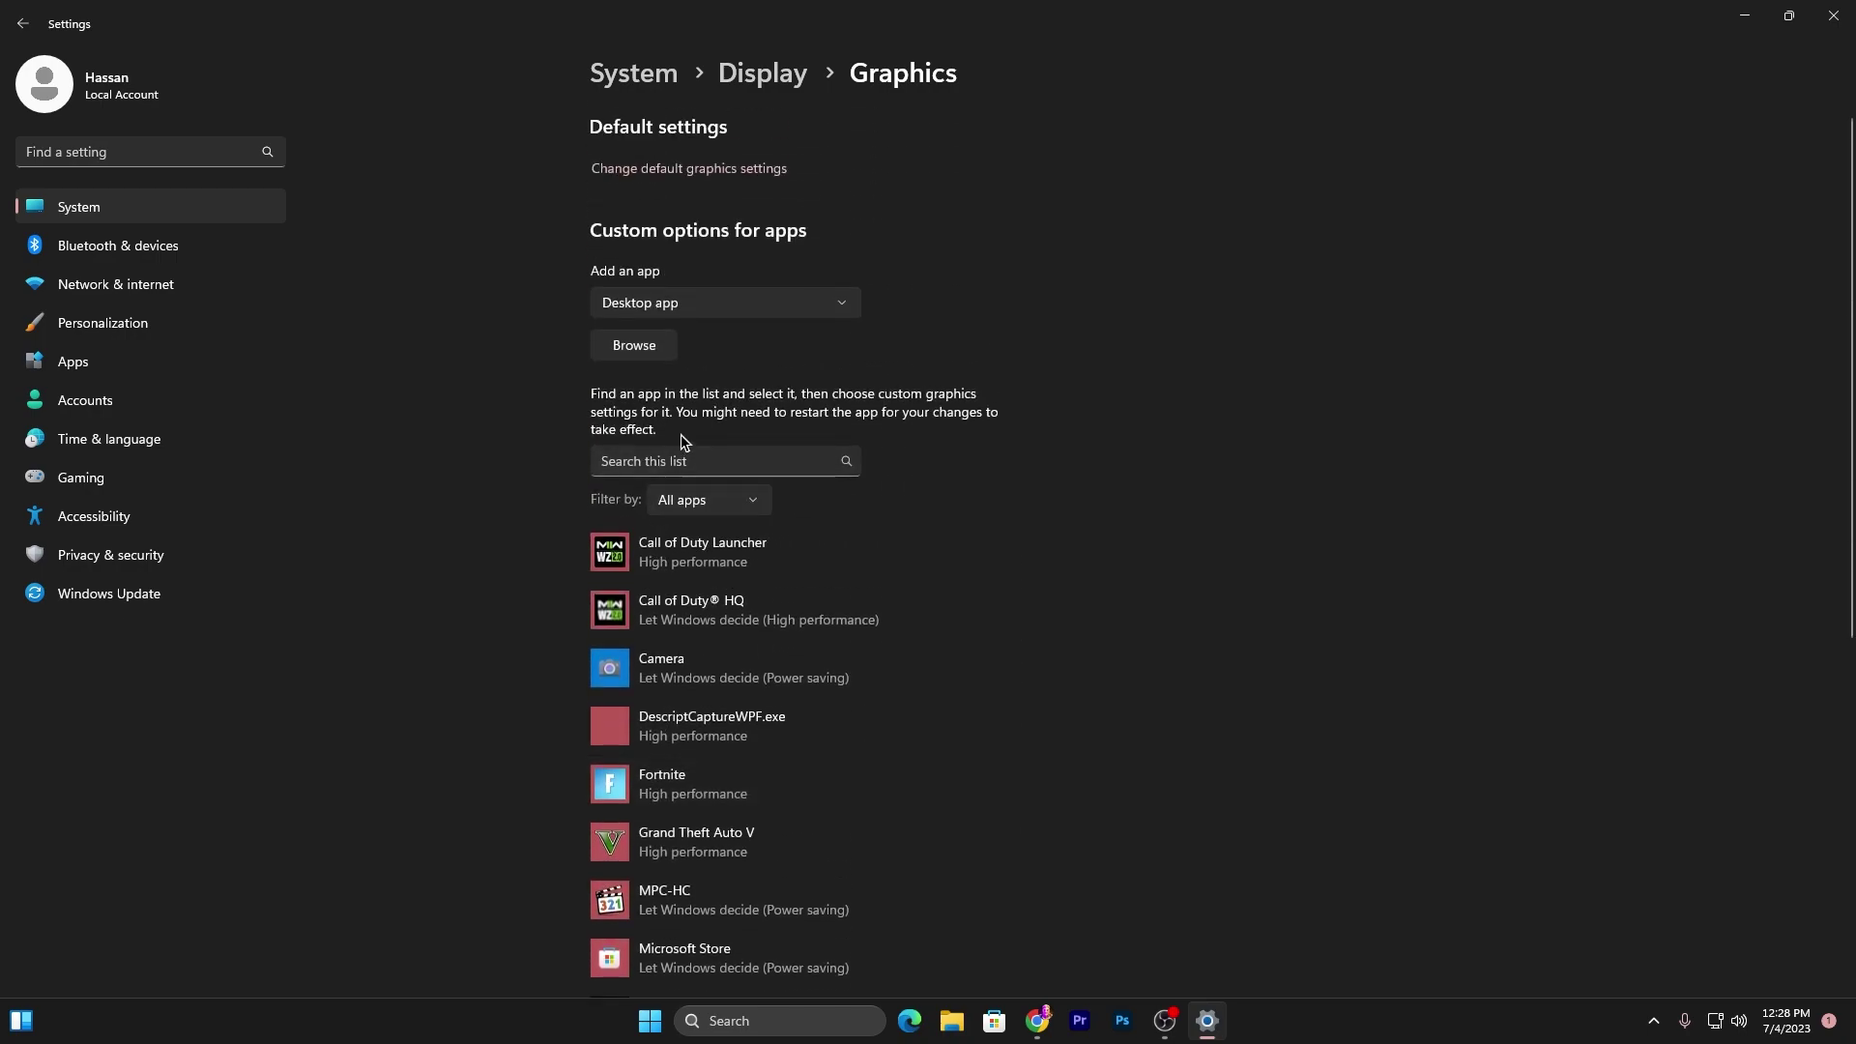
left_click(655, 348)
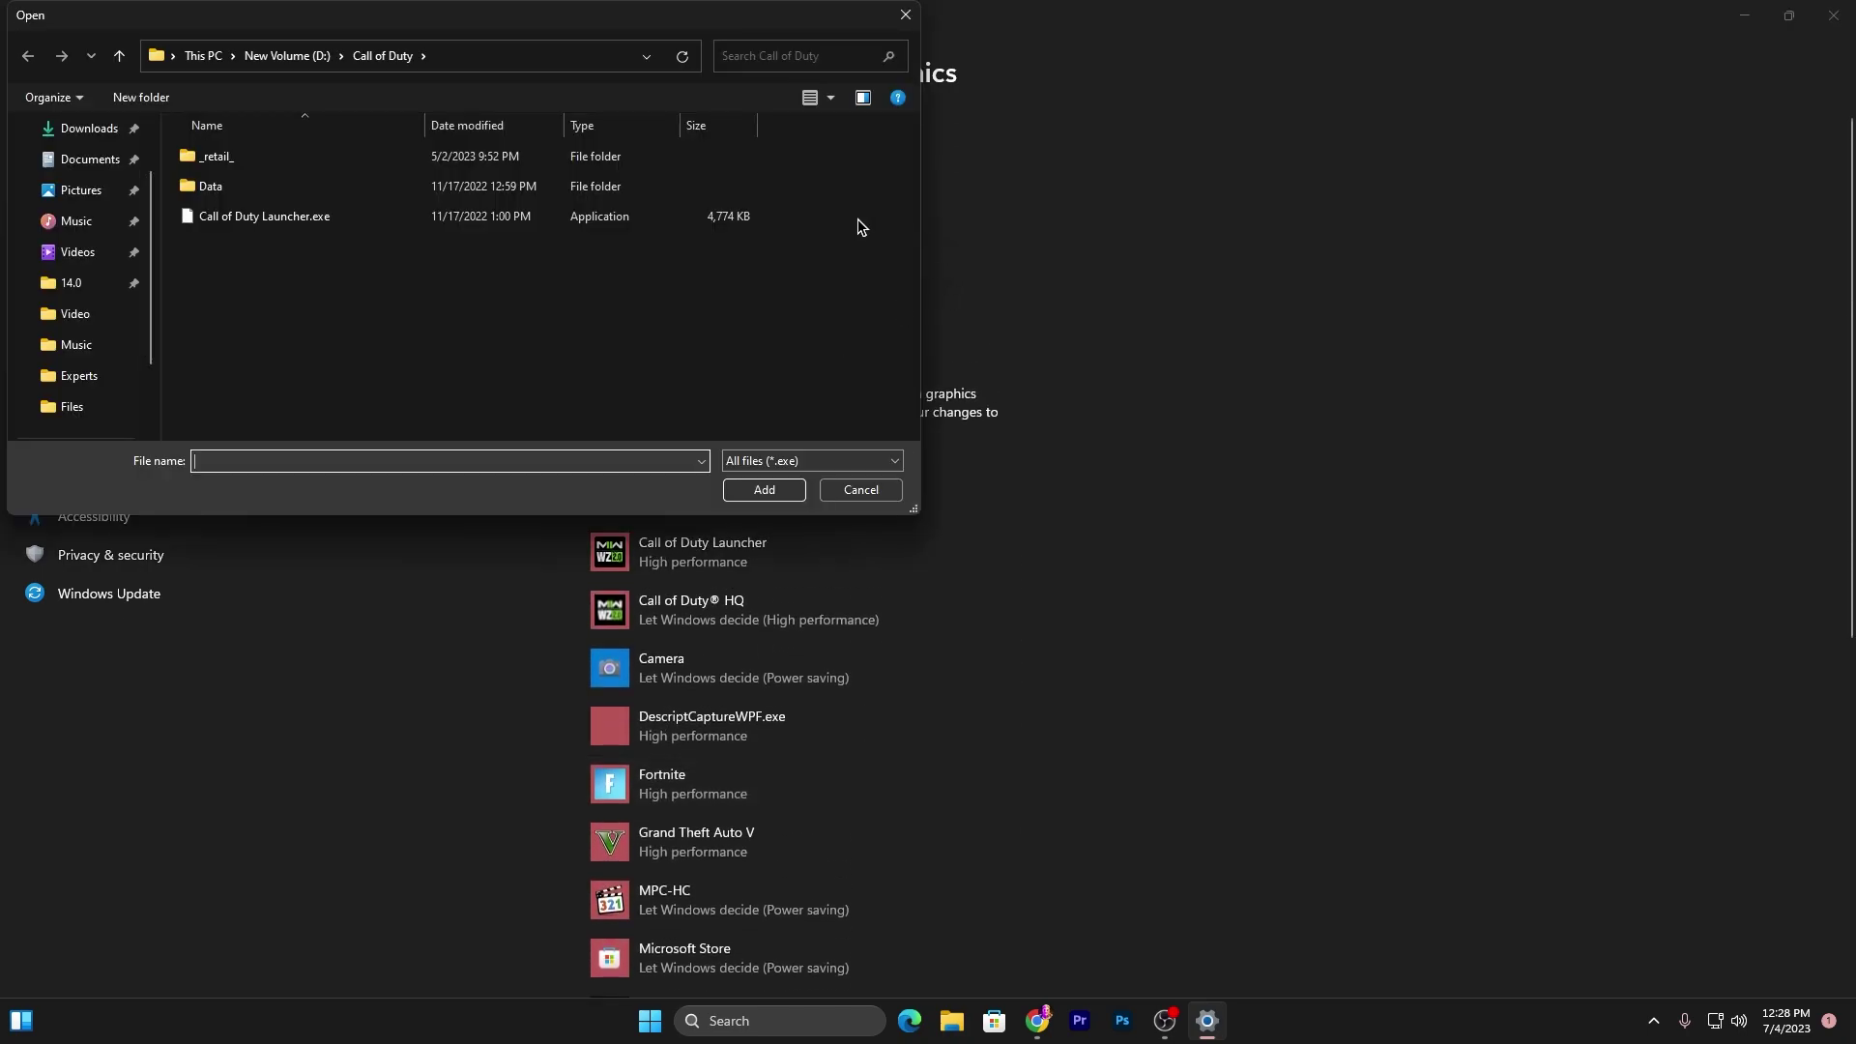
left_click(309, 216)
left_click(841, 489)
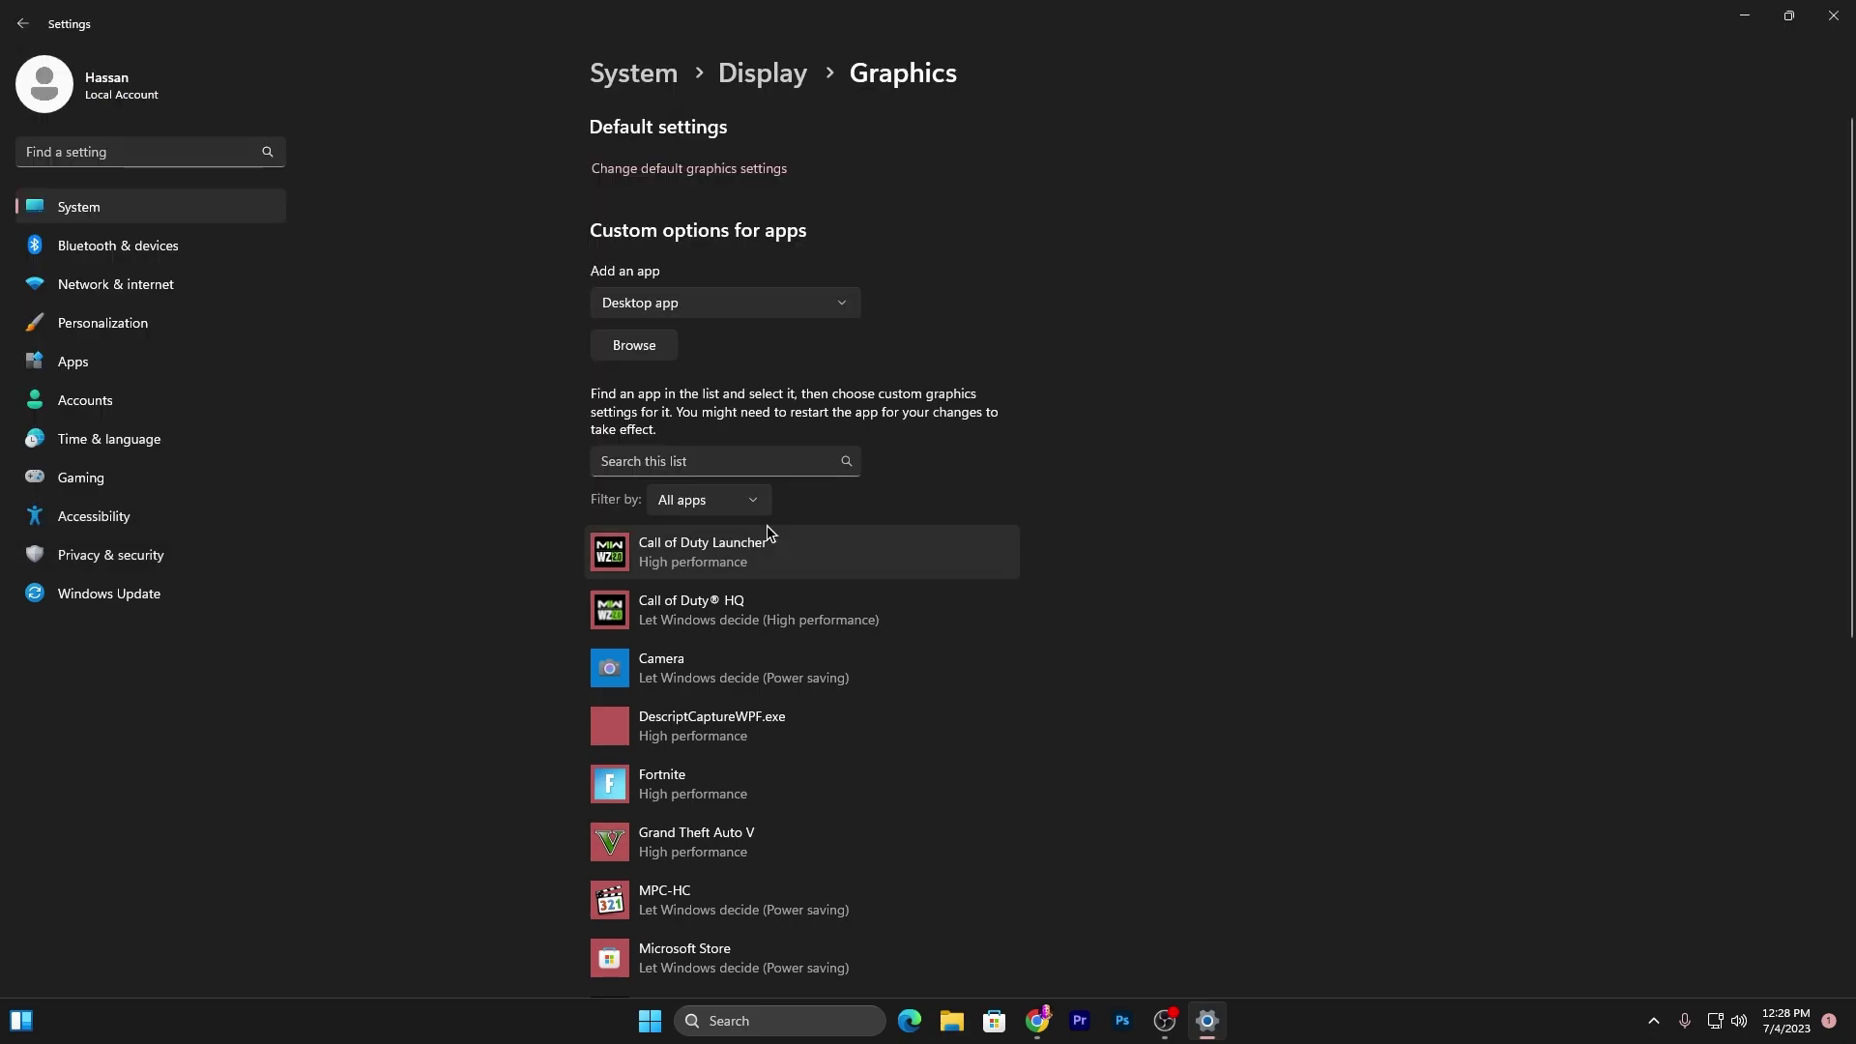
Save the High performance graphics preference for Call of Duty Launcher, check the remaining apps in the list, and close Settings.
left_click(782, 541)
left_click(872, 633)
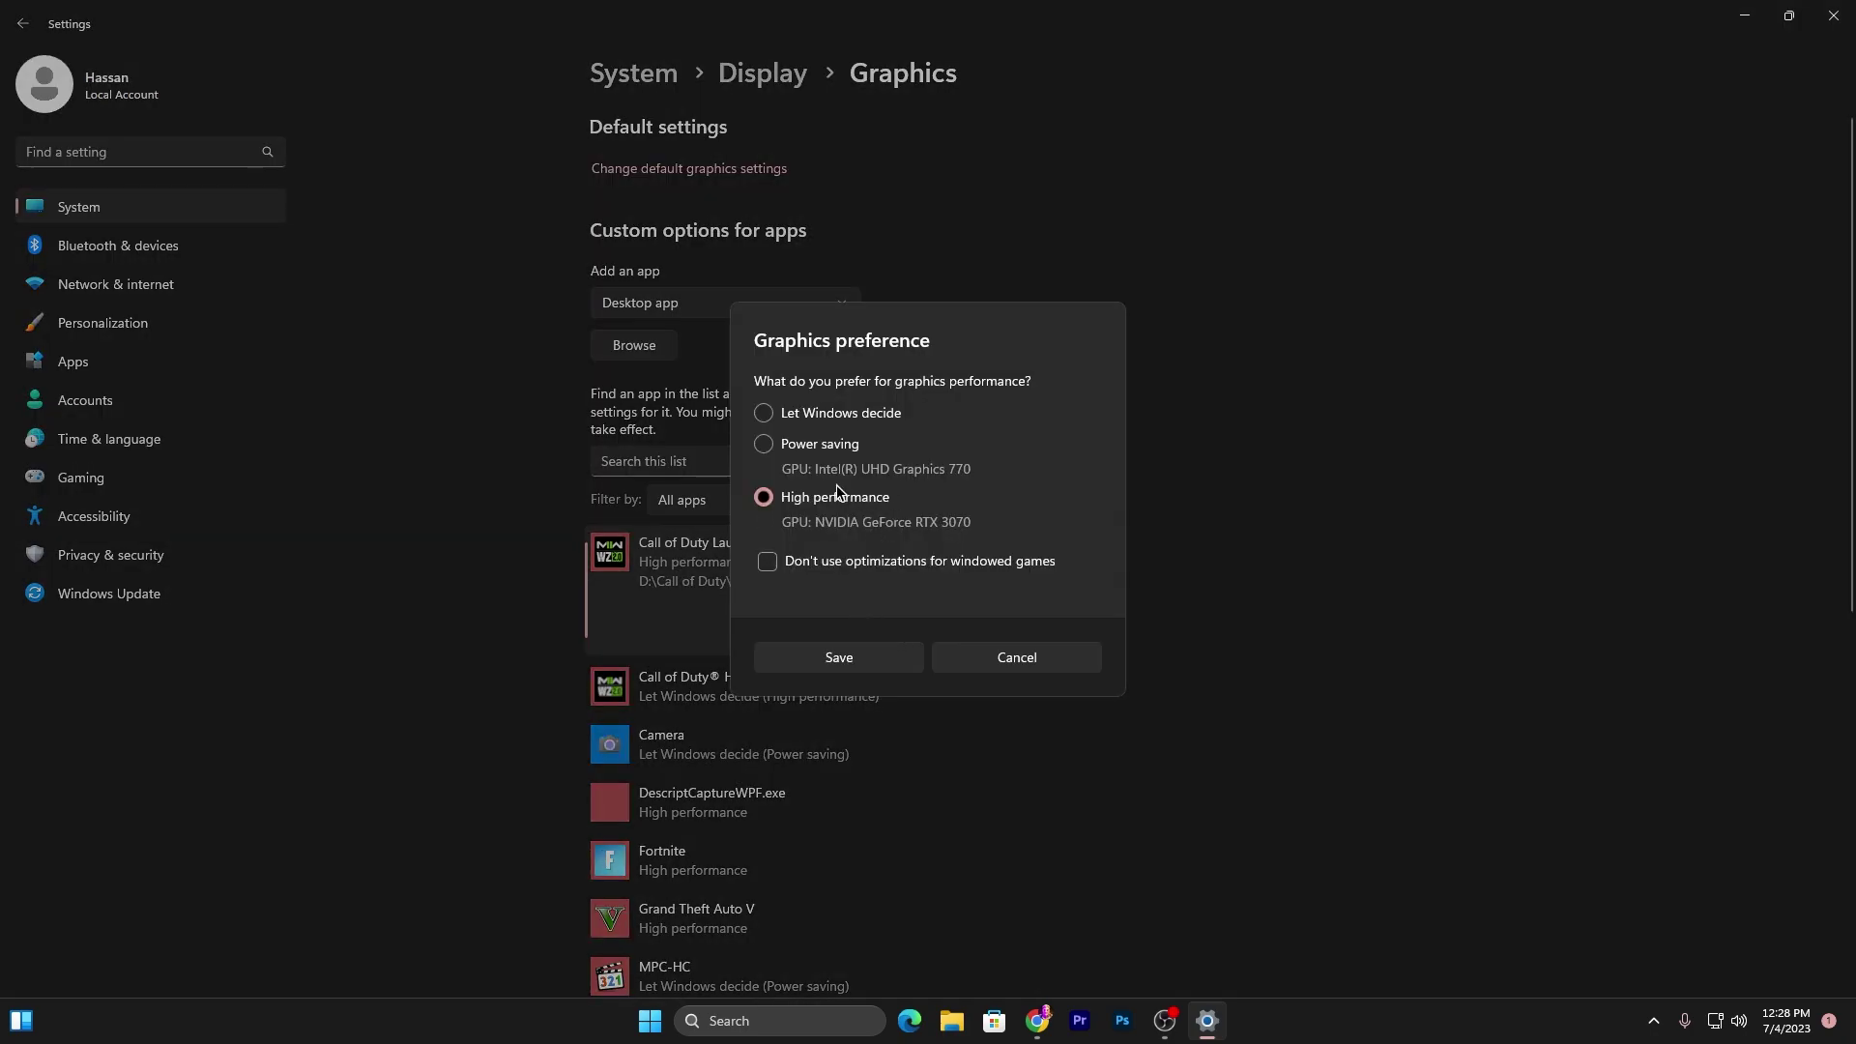
left_click(839, 657)
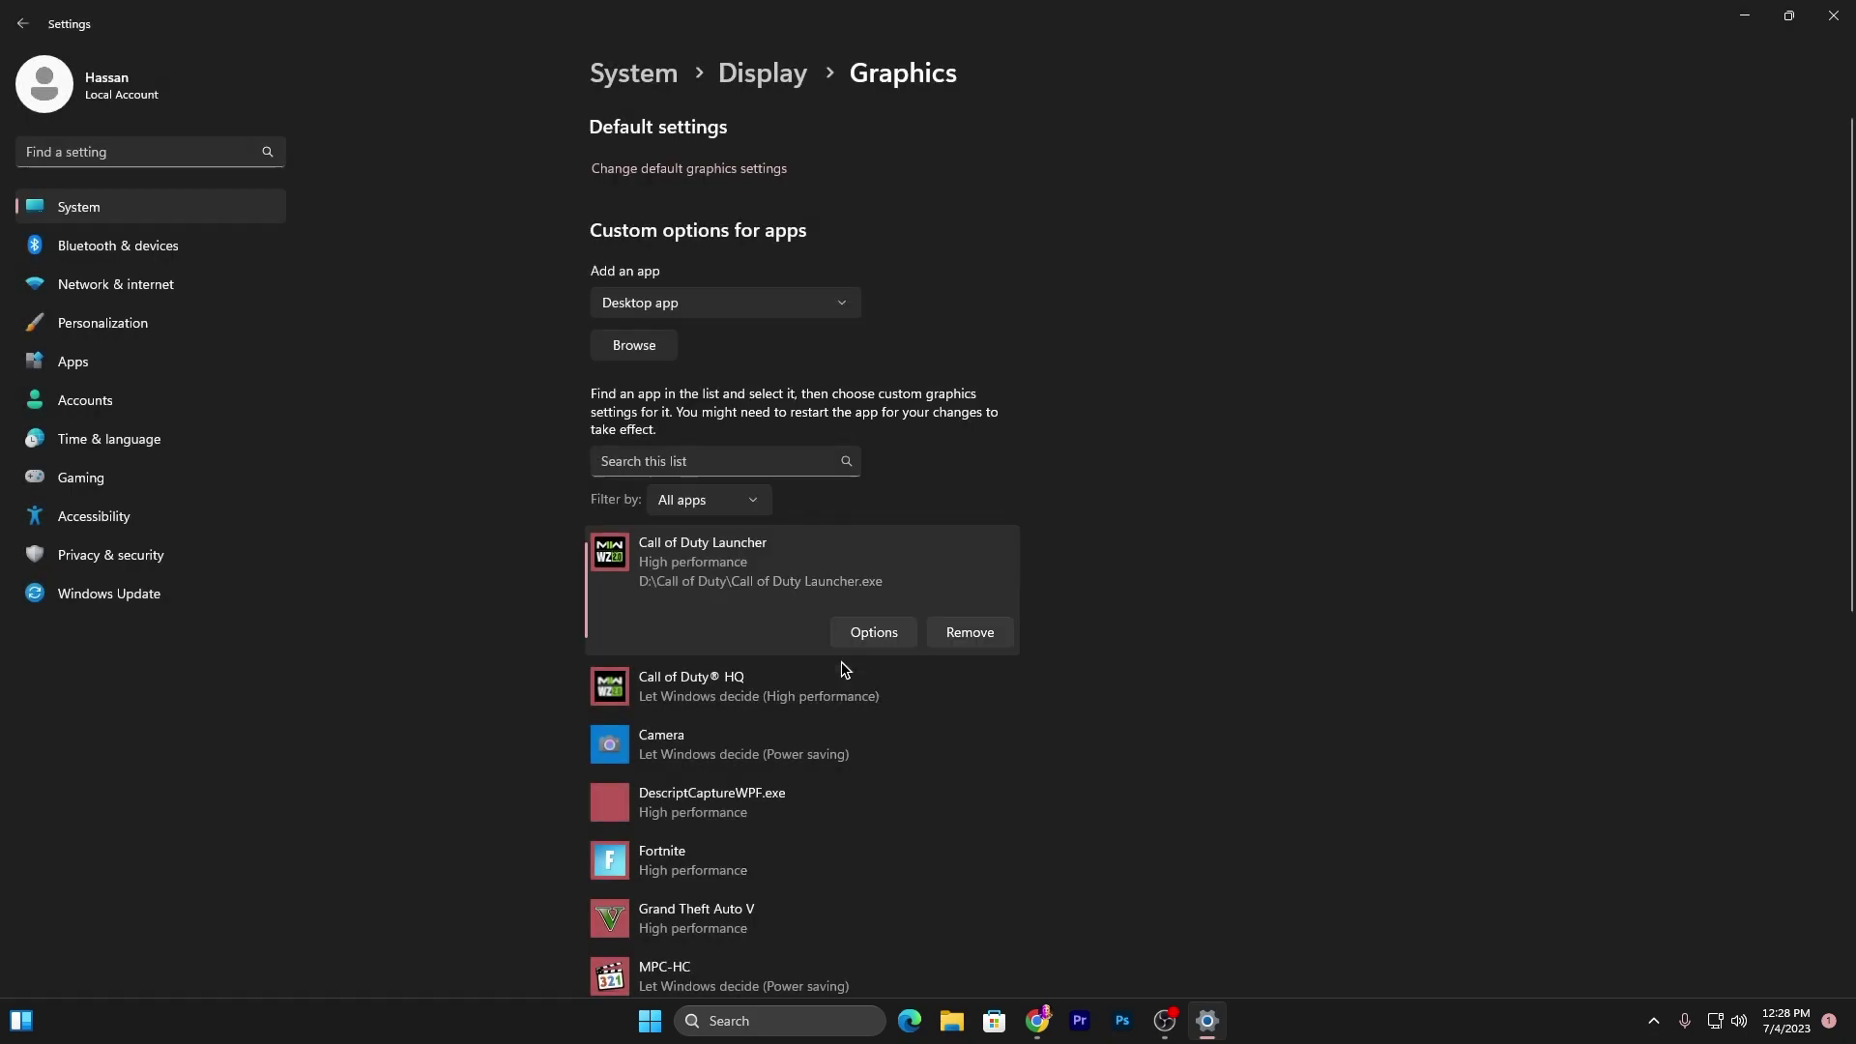
scroll(611, 269, "down", 5)
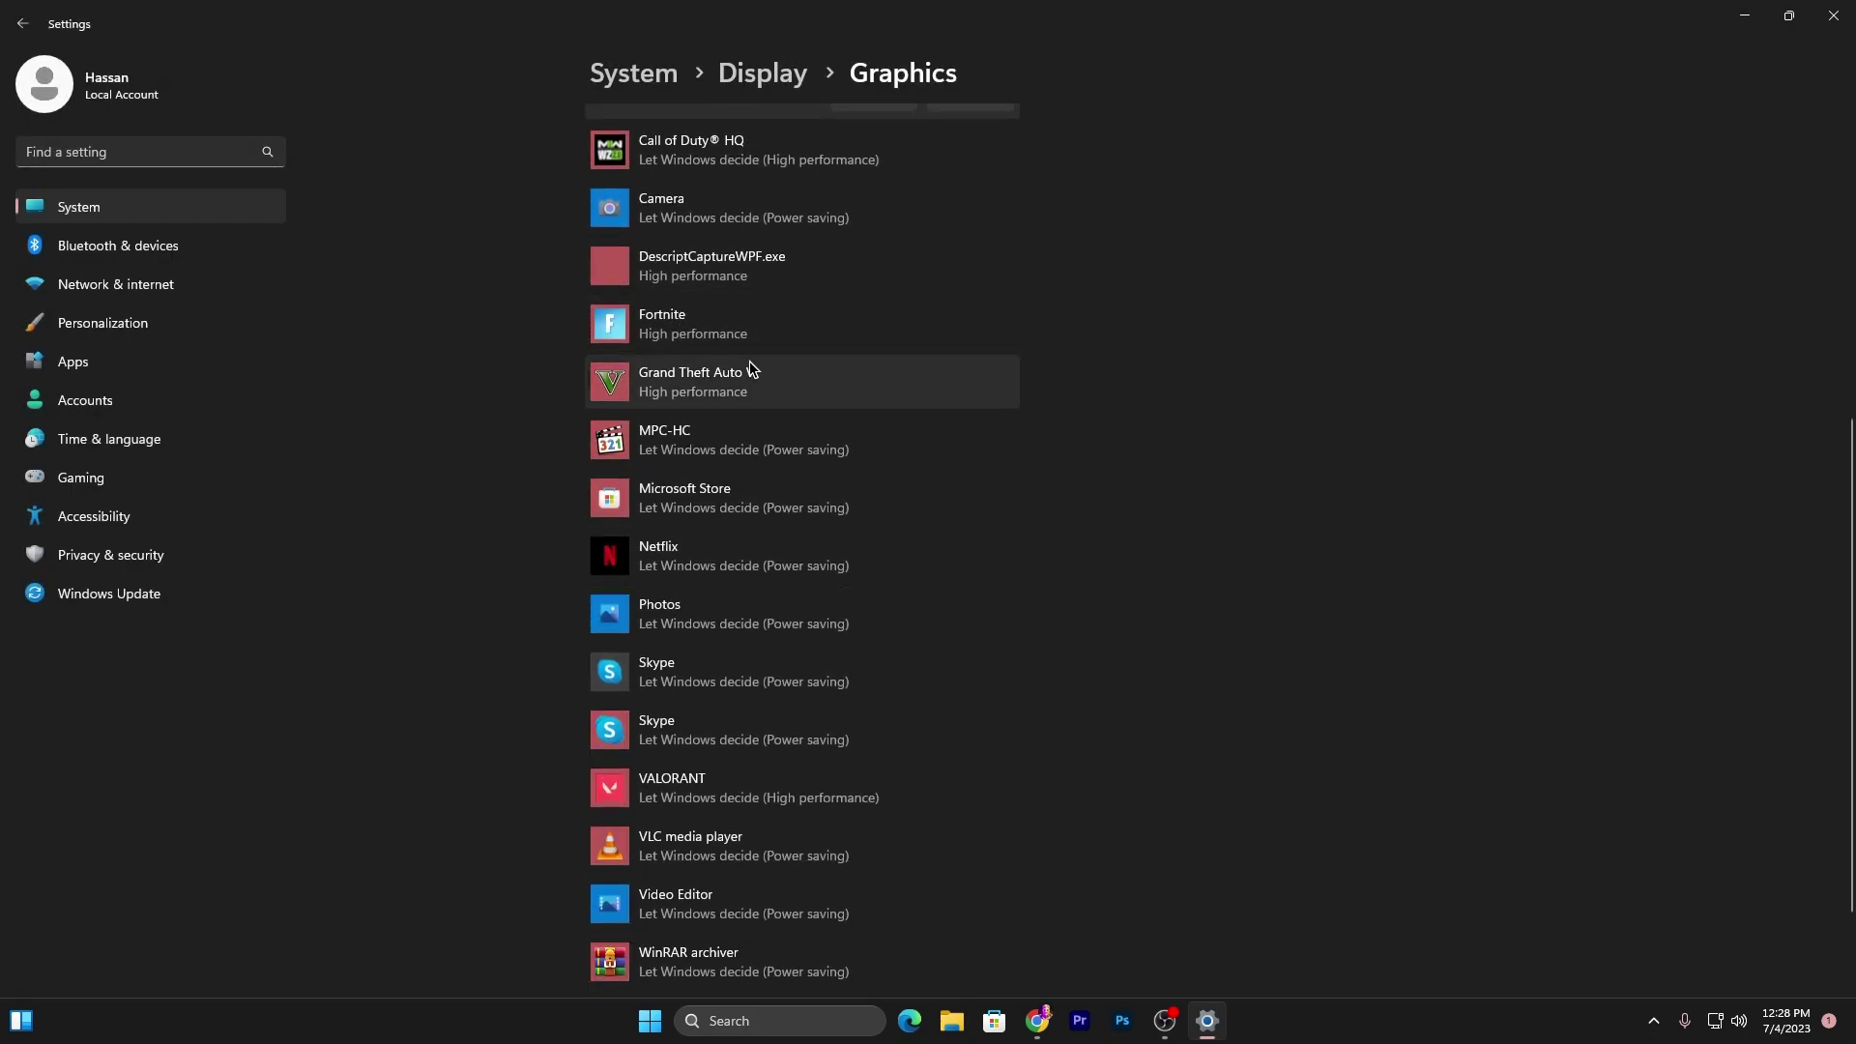
left_click(1833, 15)
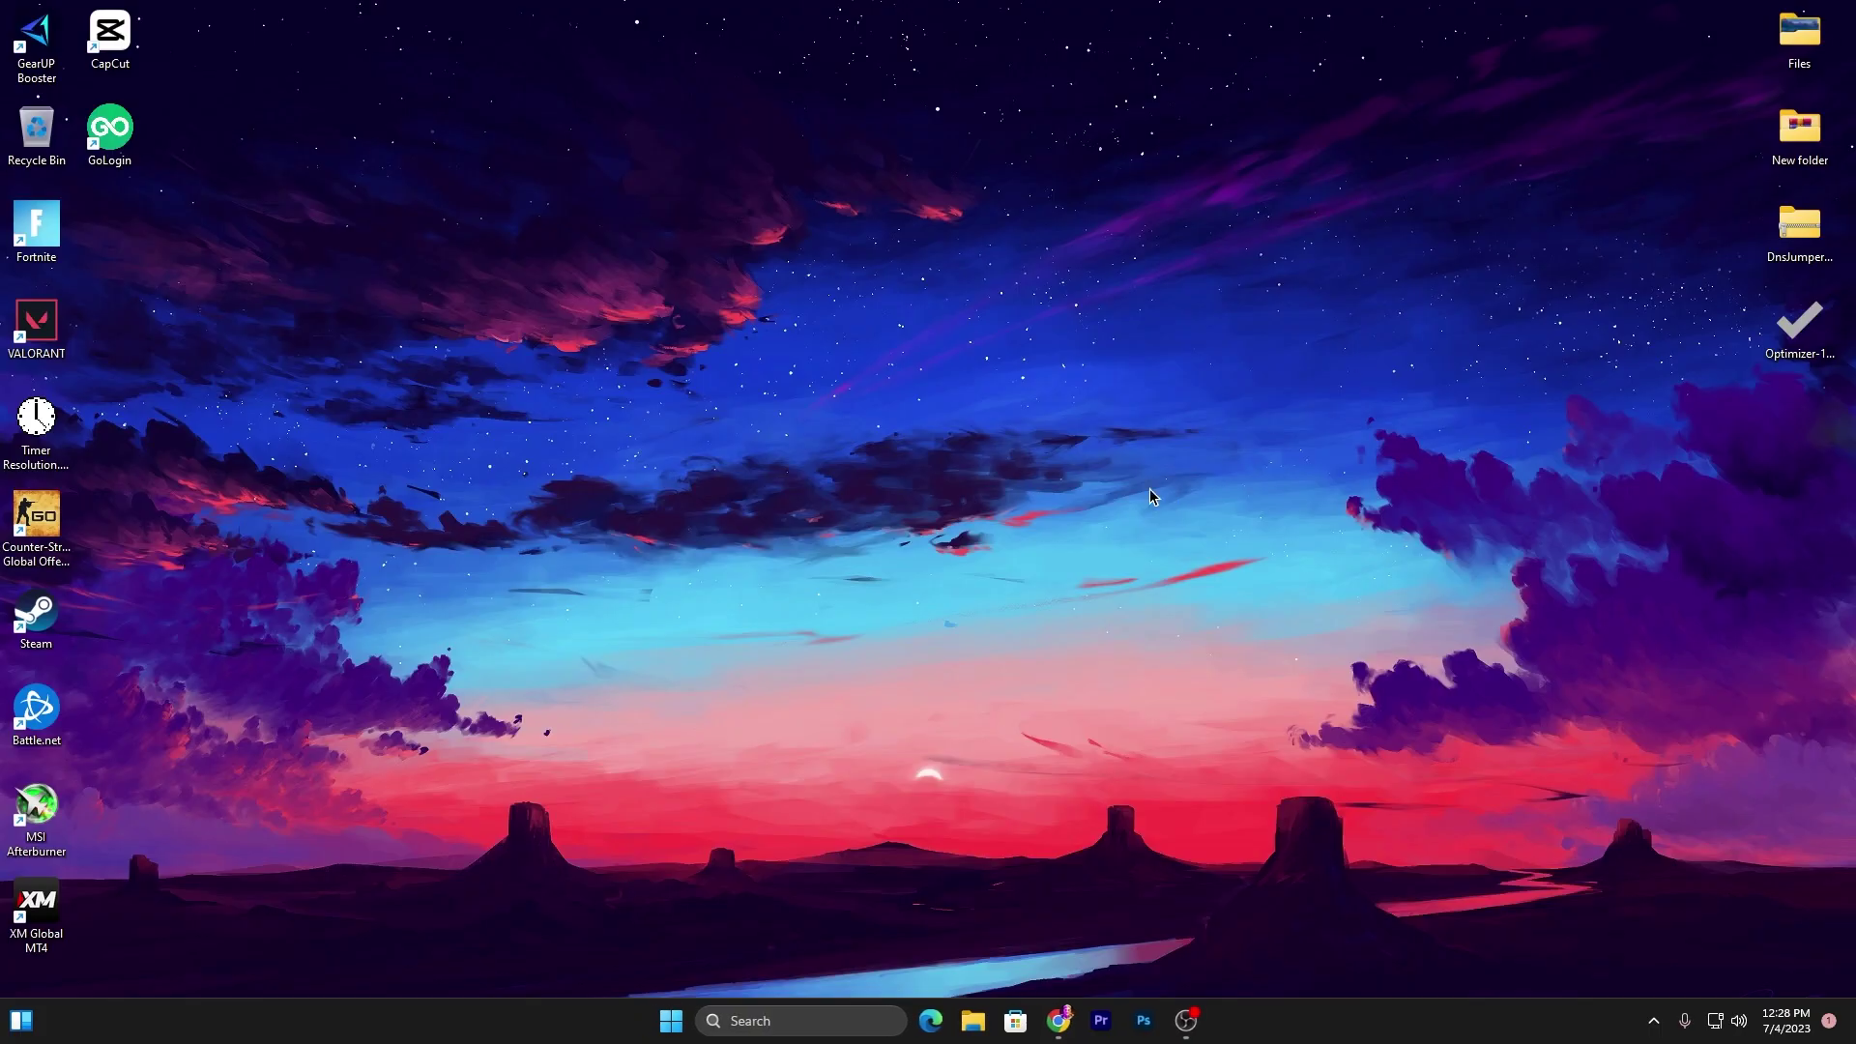
Move the Optimizer file to the middle of the desktop and view the download section of uptopacks.com's ultra low end Fortnite article in Chrome.
left_click_drag(1797, 324, 825, 414)
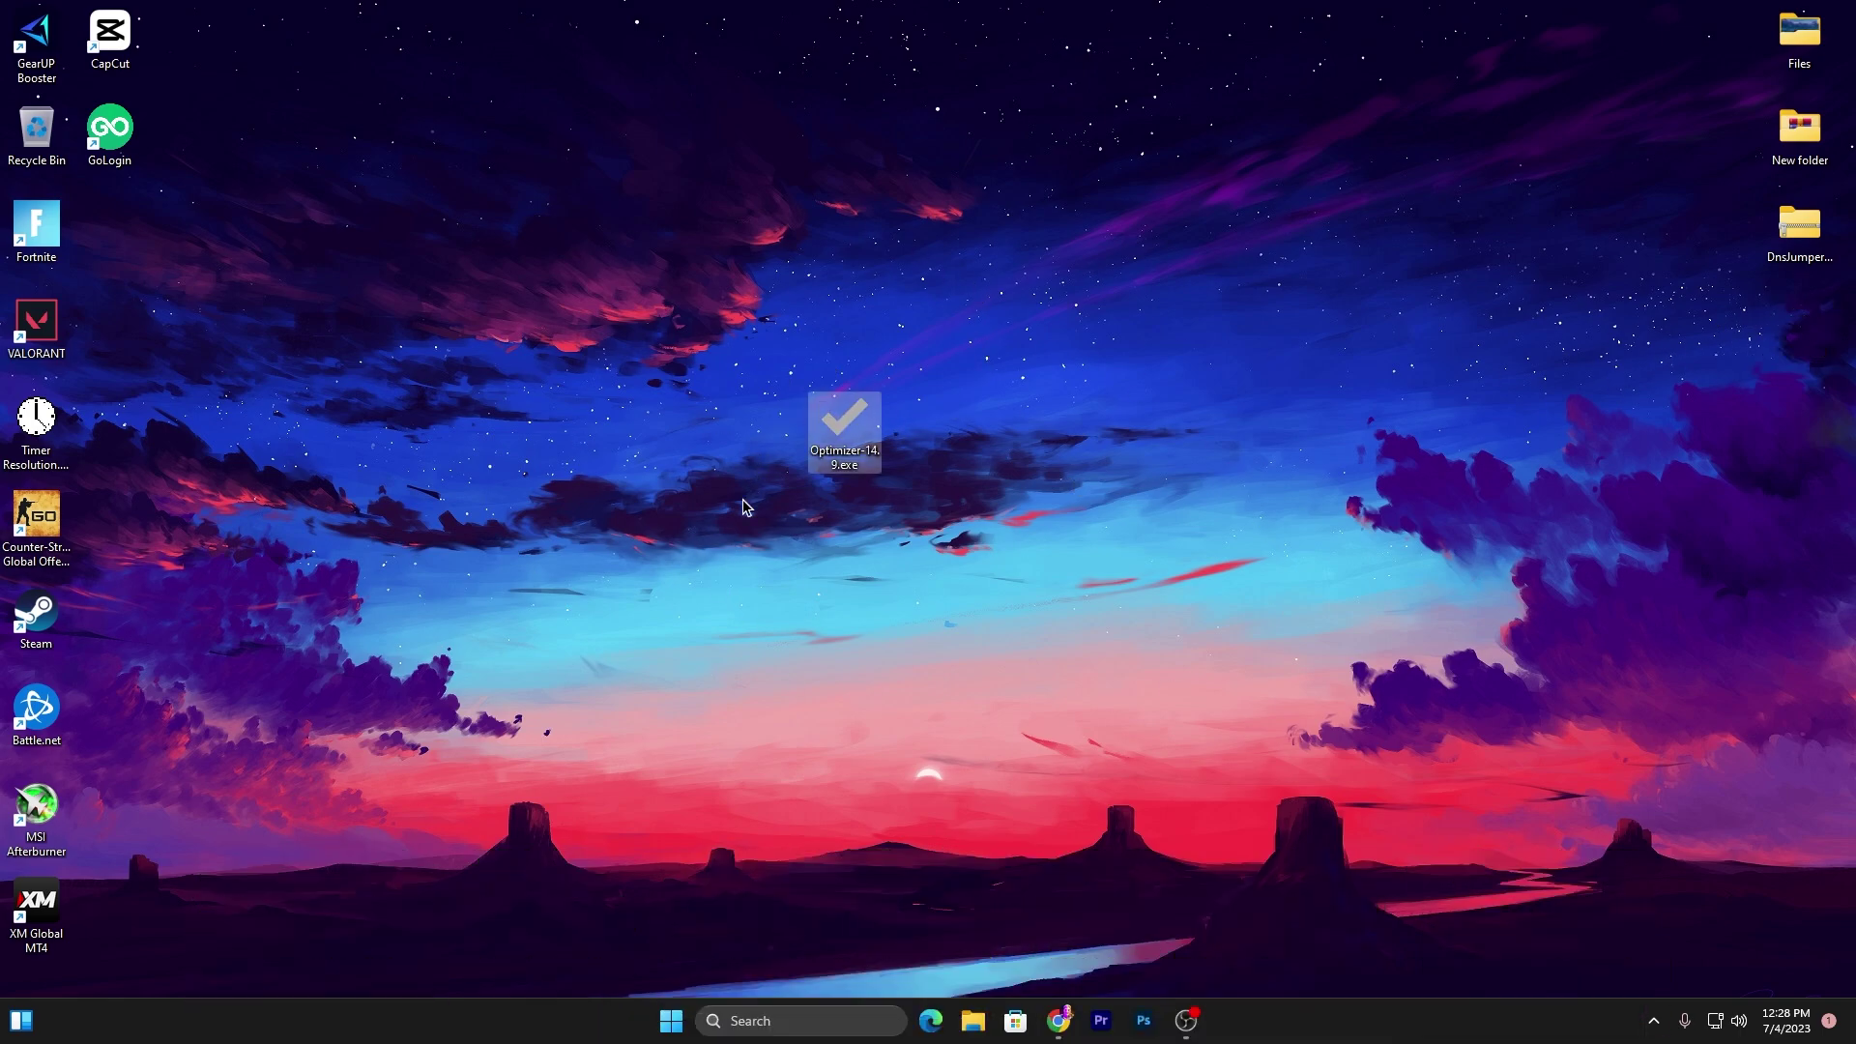
left_click(1058, 1022)
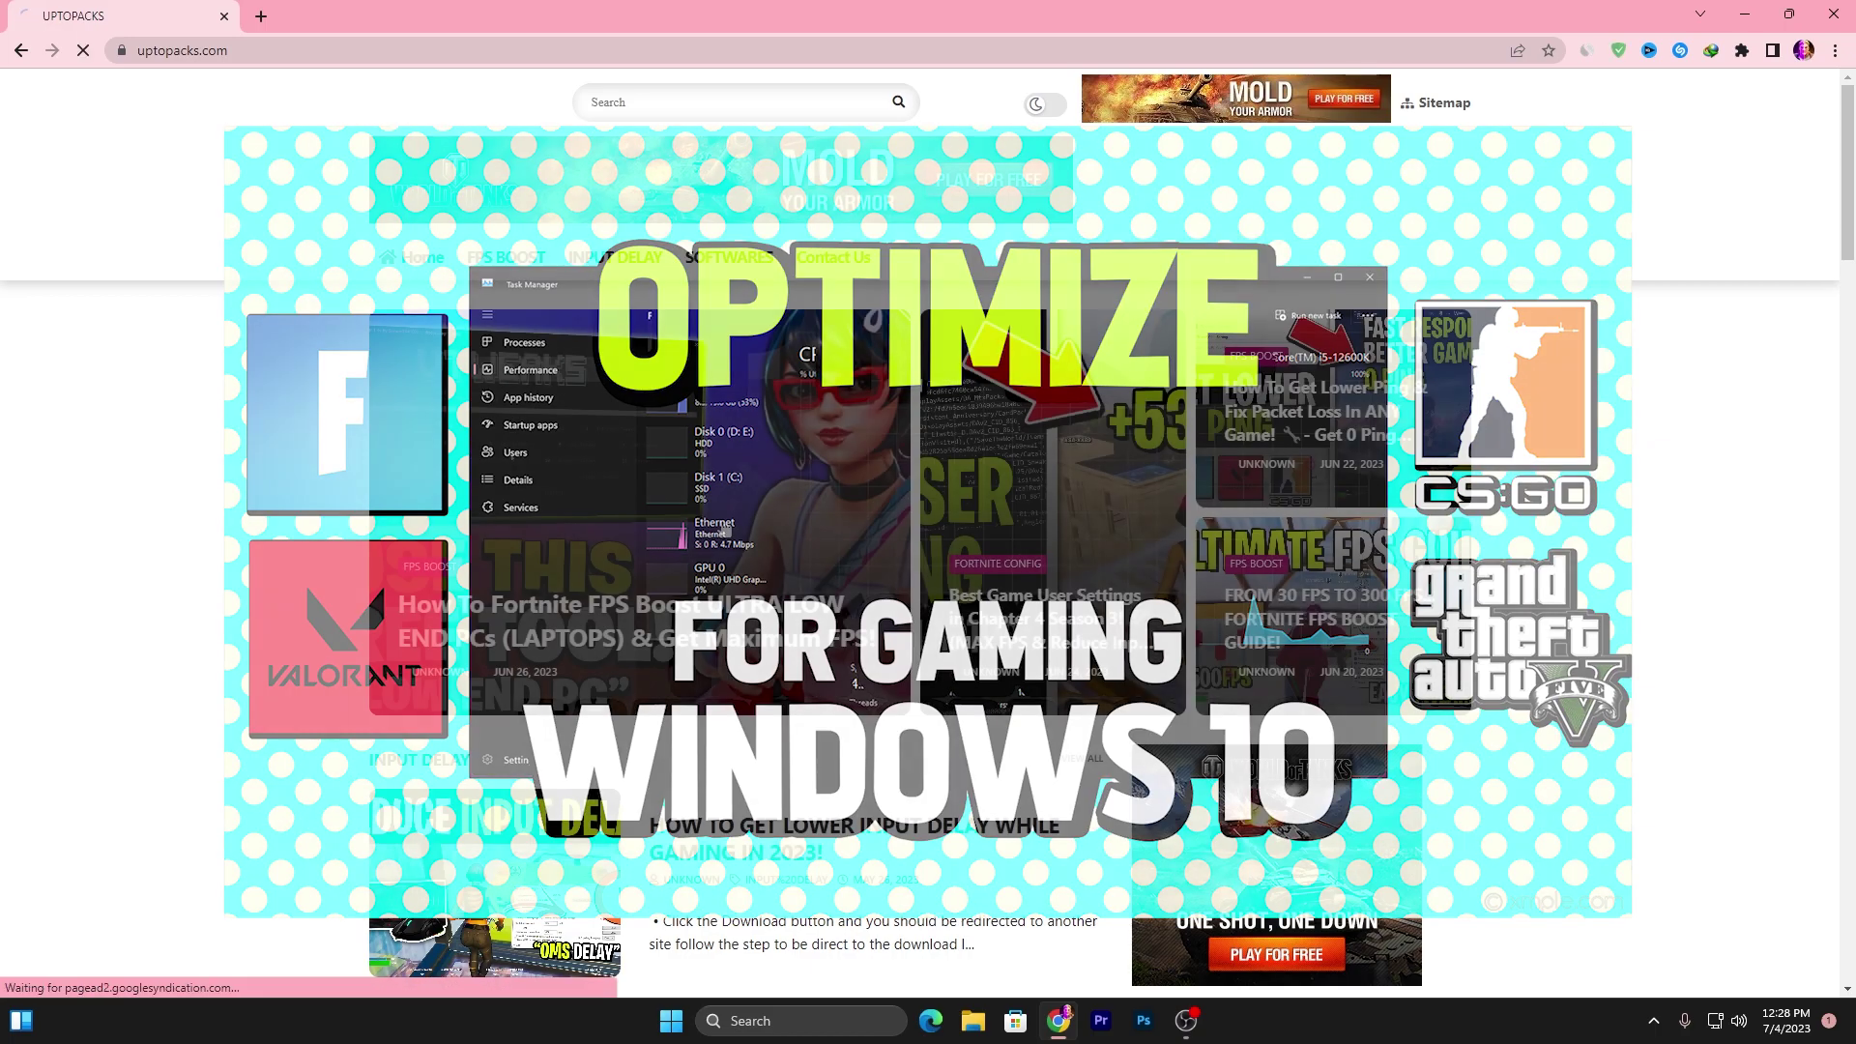
left_click(721, 519)
scroll(764, 559, "down", 5)
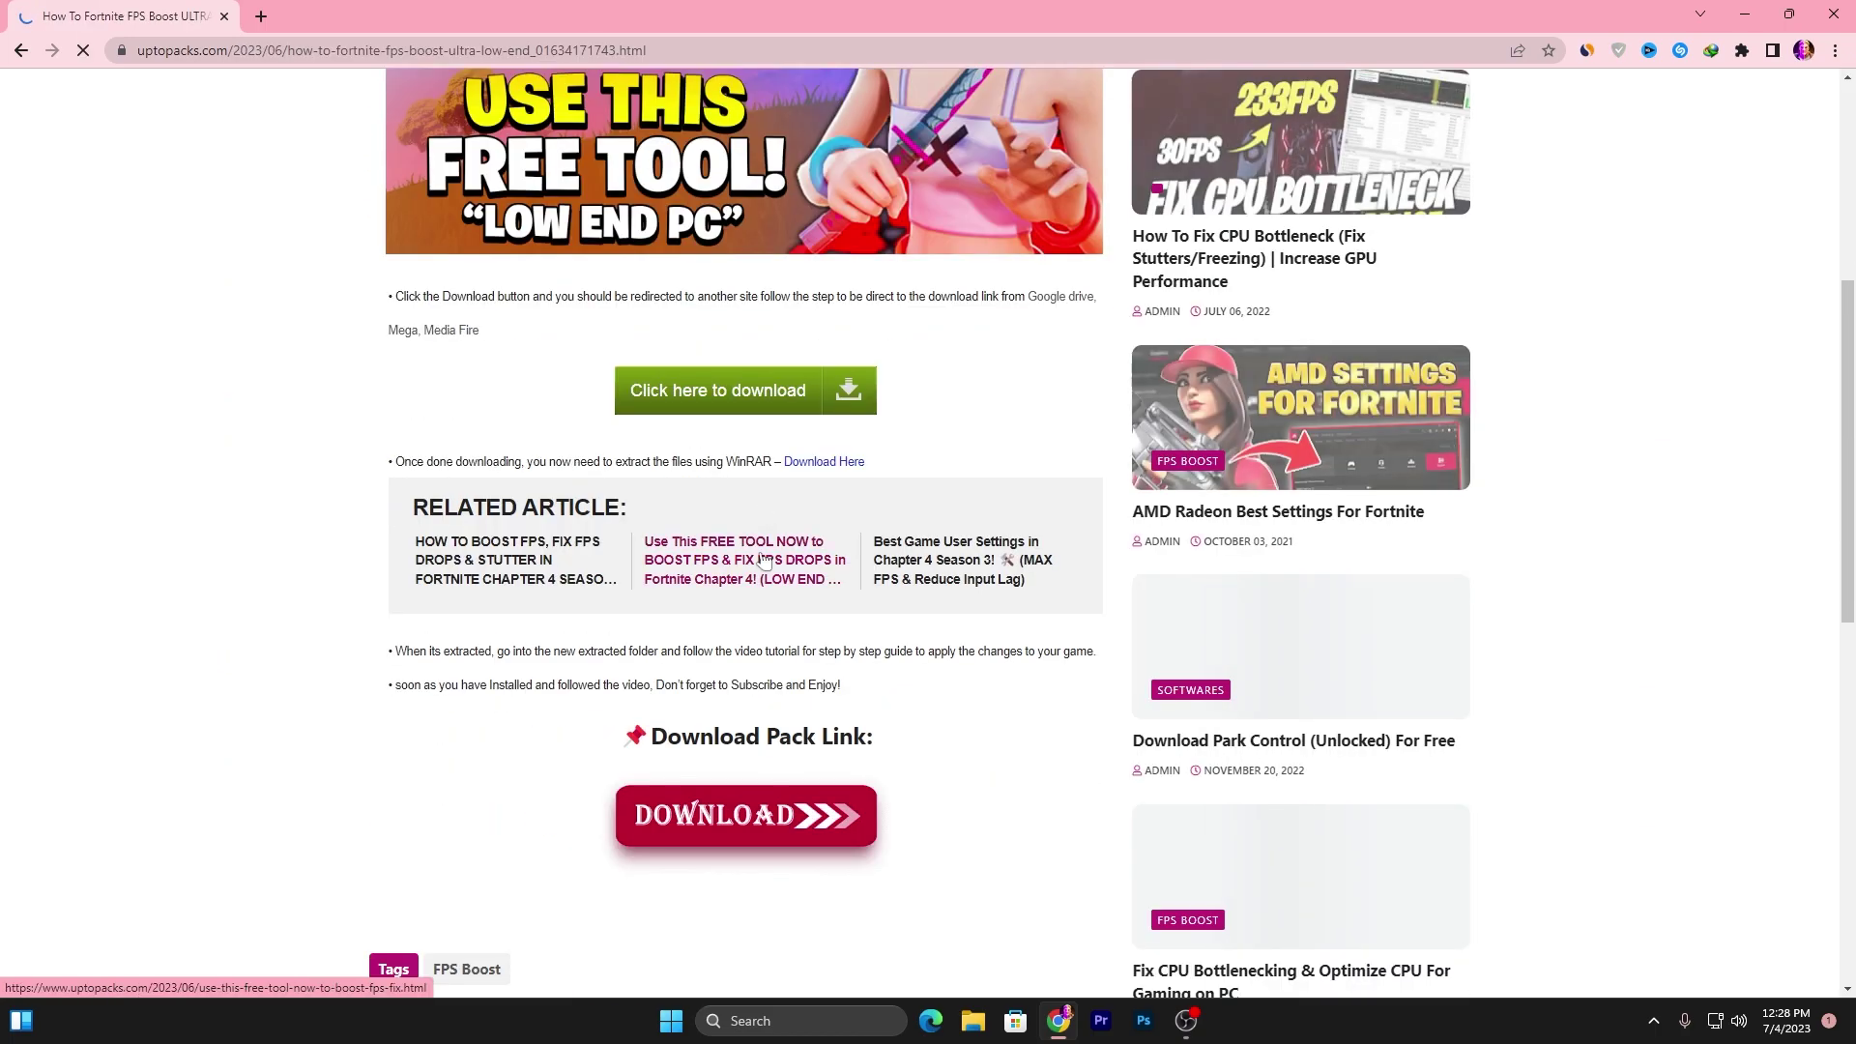
scroll(763, 559, "down", 5)
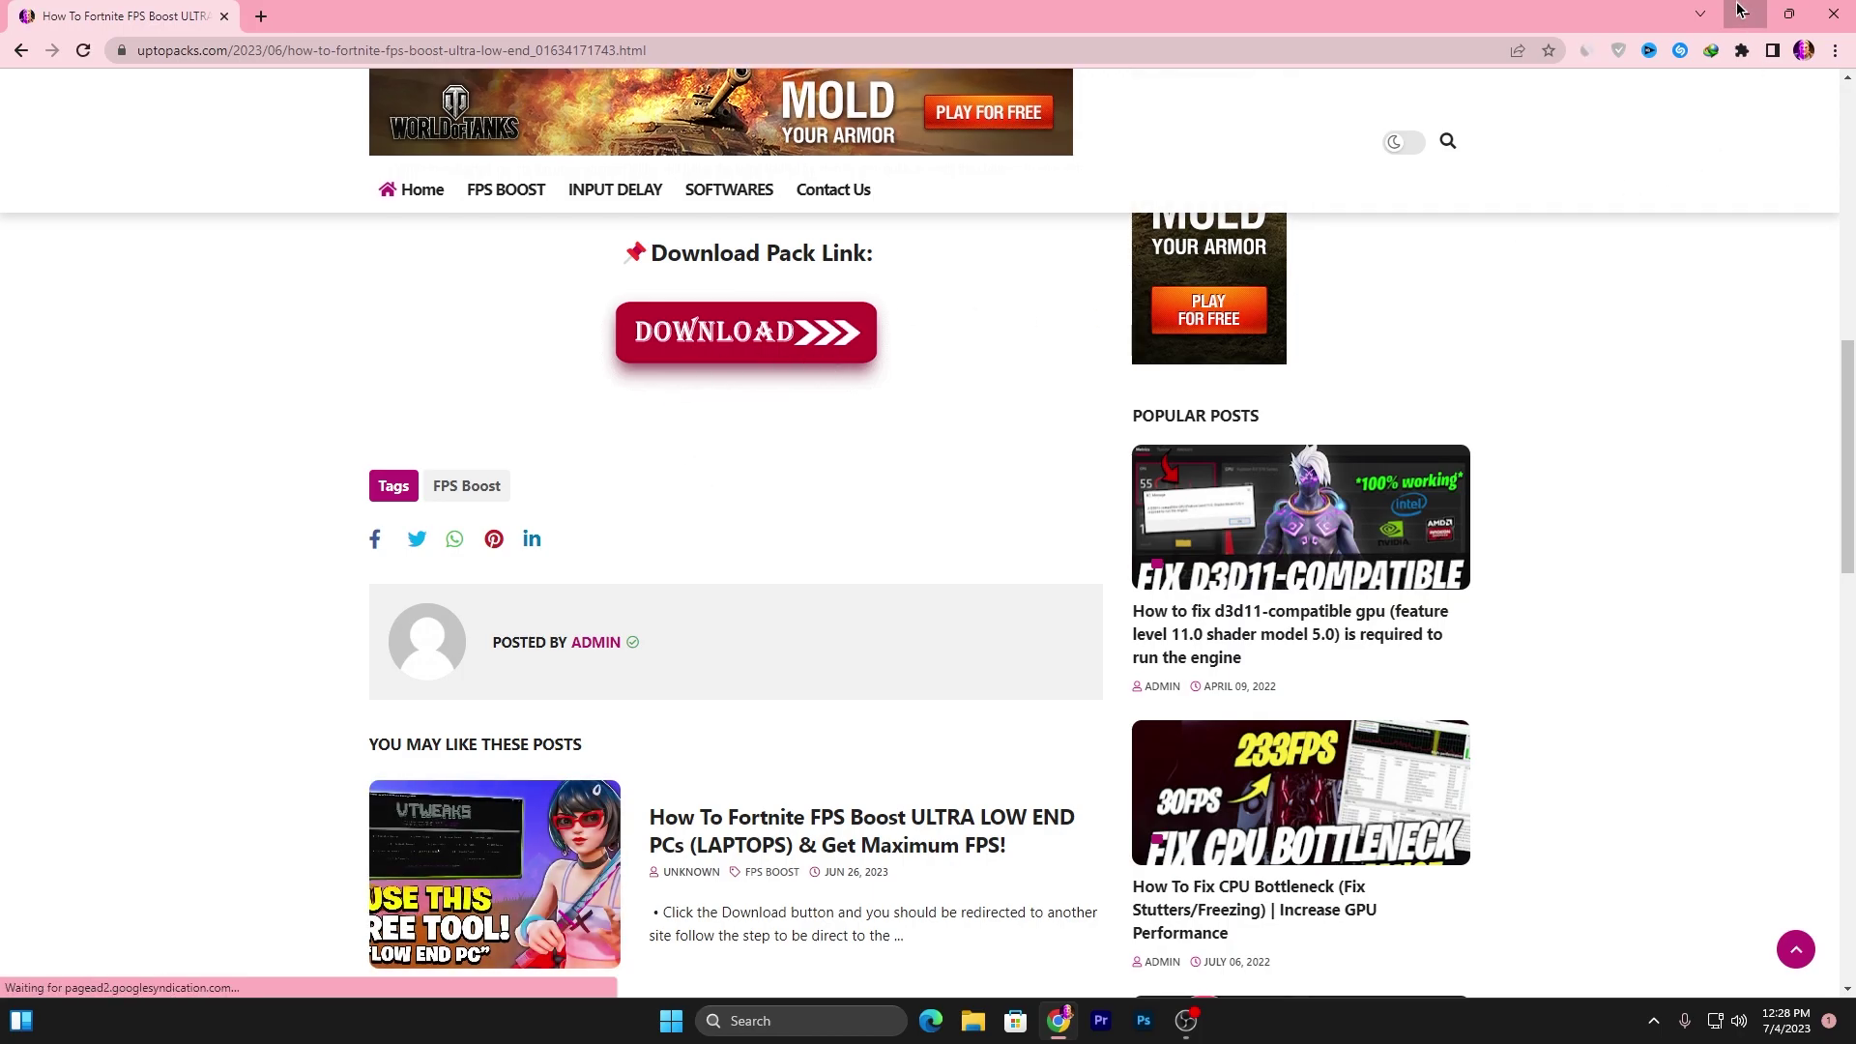
left_click(1736, 9)
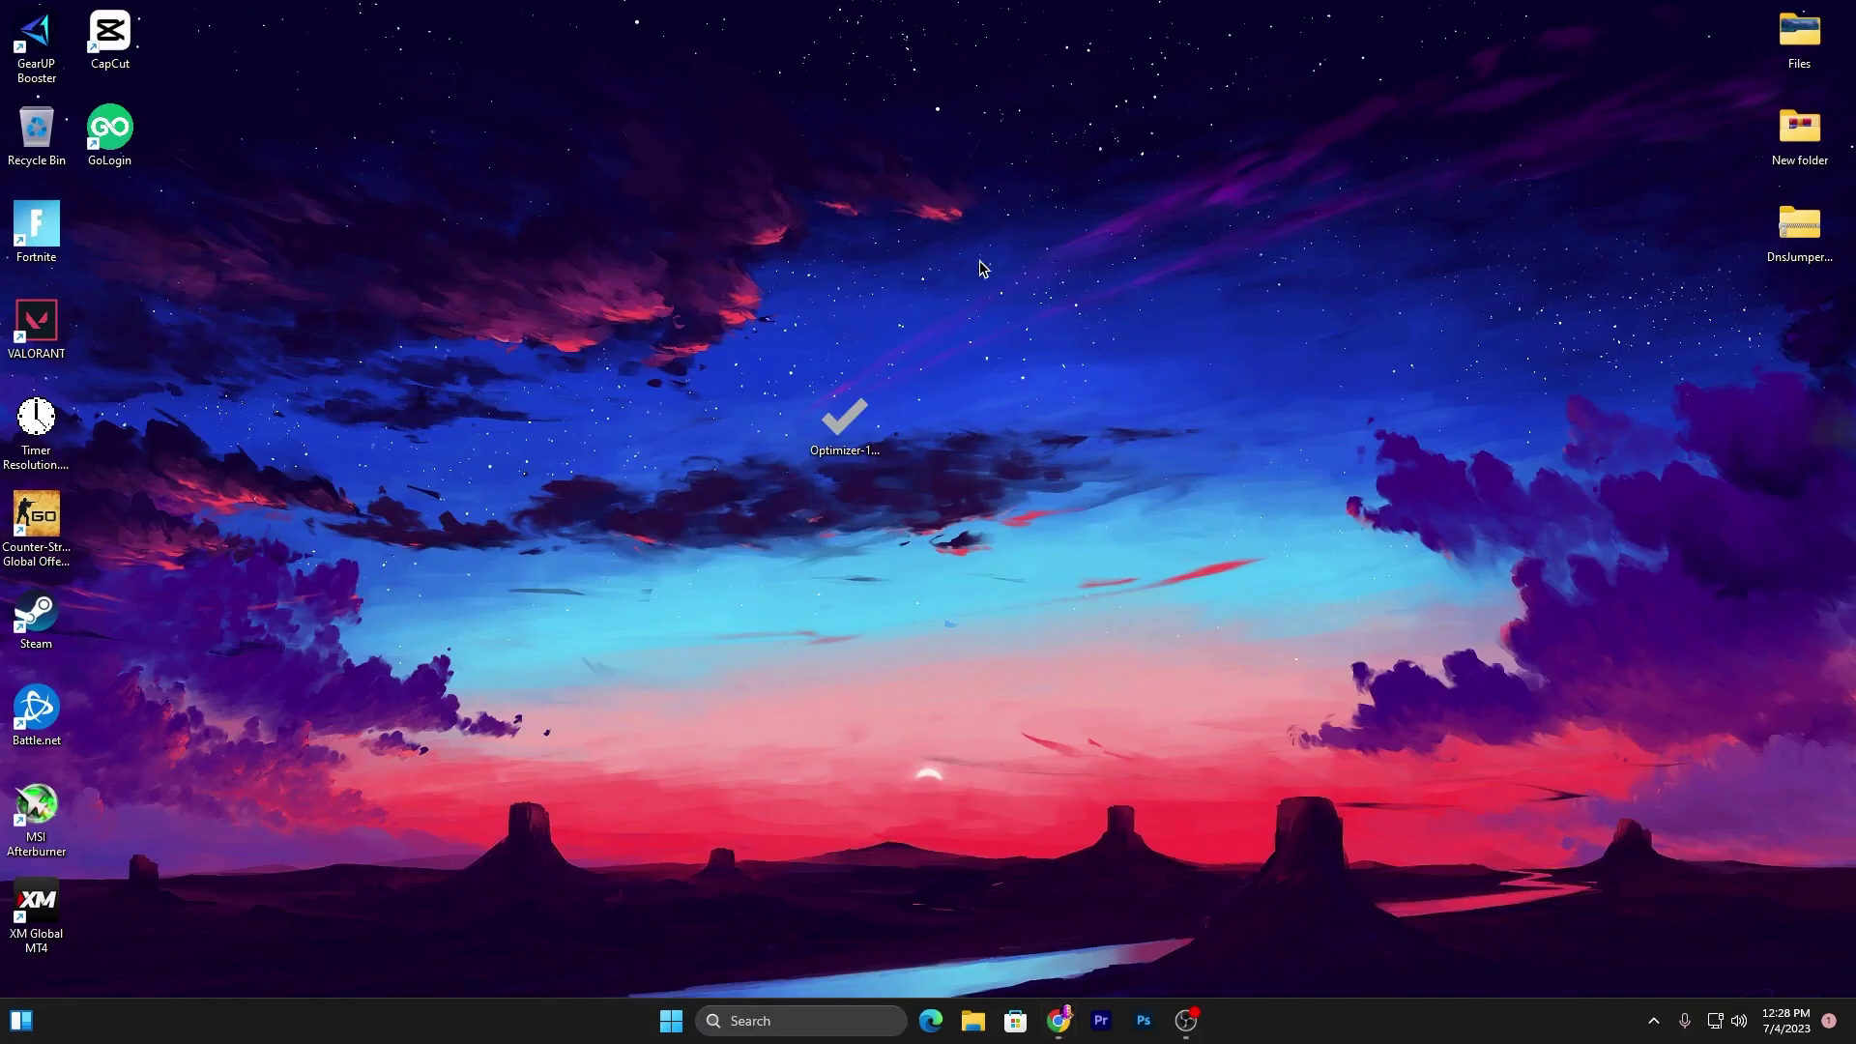
Launch Optimizer from the desktop, review its General and Windows 11 tweak switches, and close it.
double_click(844, 428)
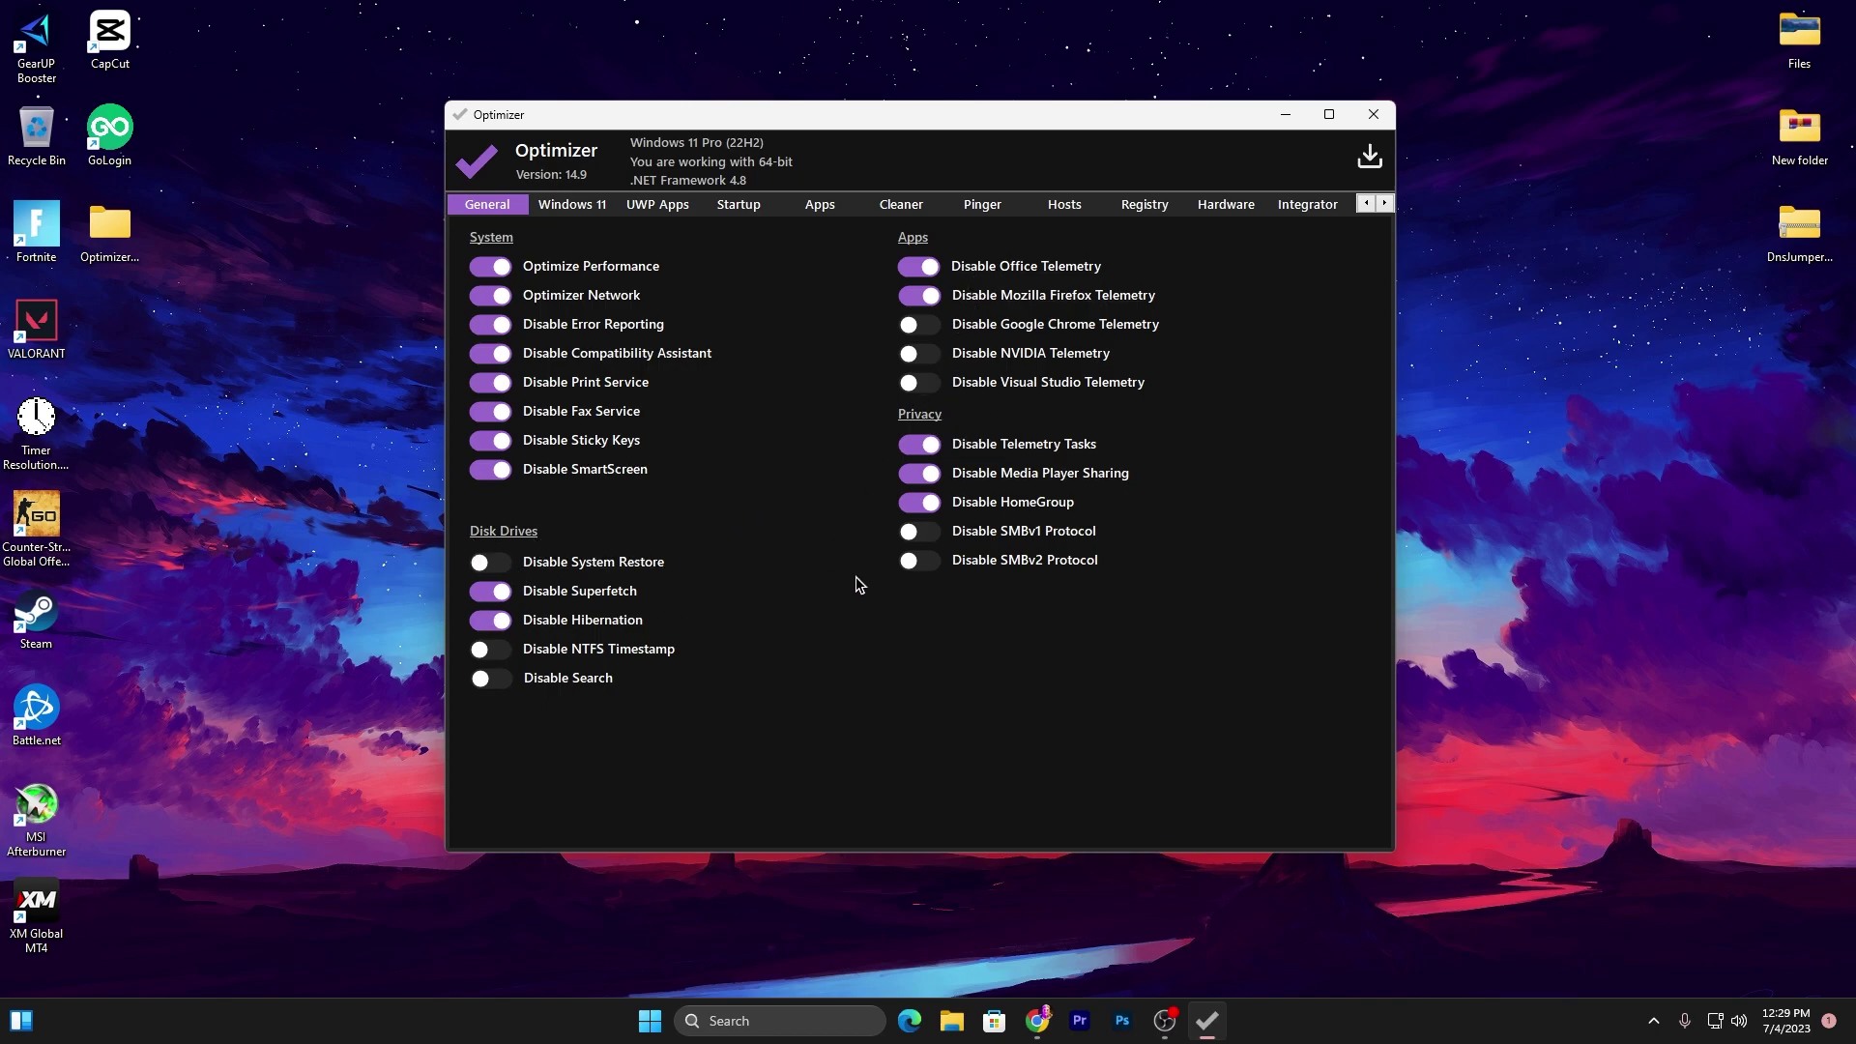
left_click(561, 211)
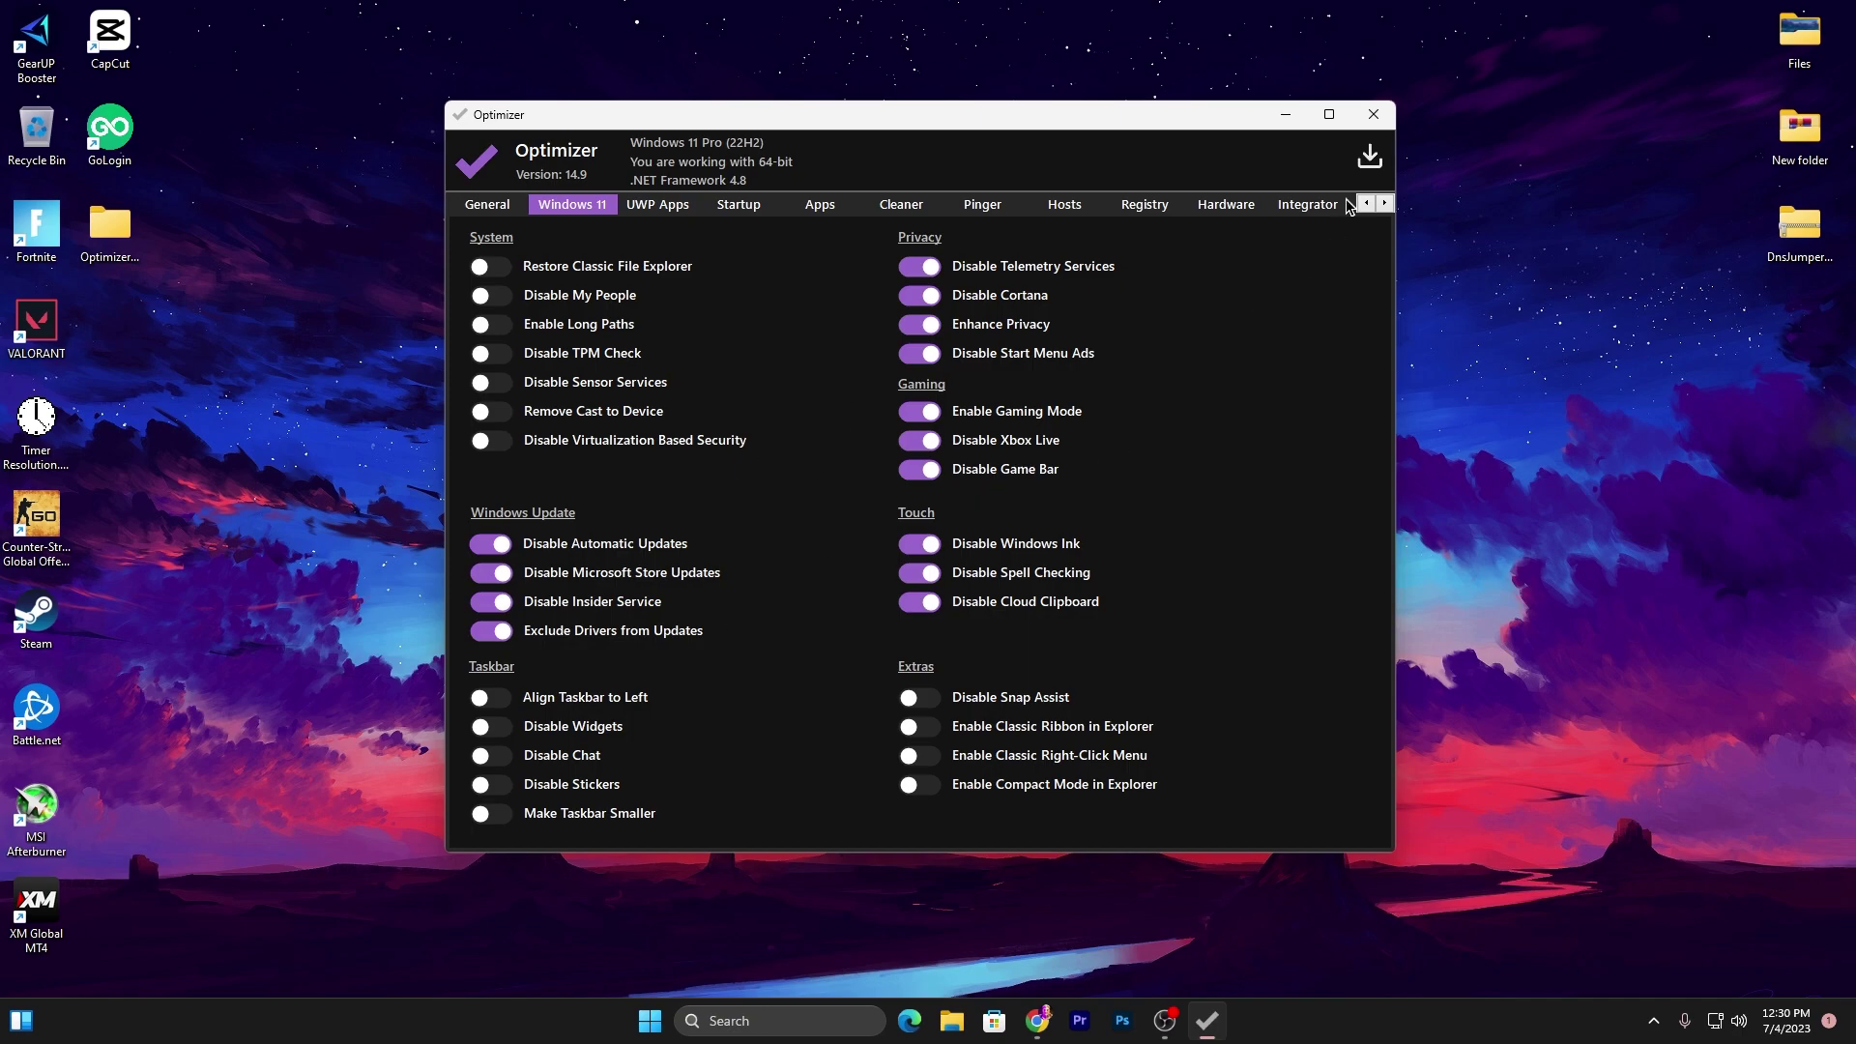
left_click(1380, 118)
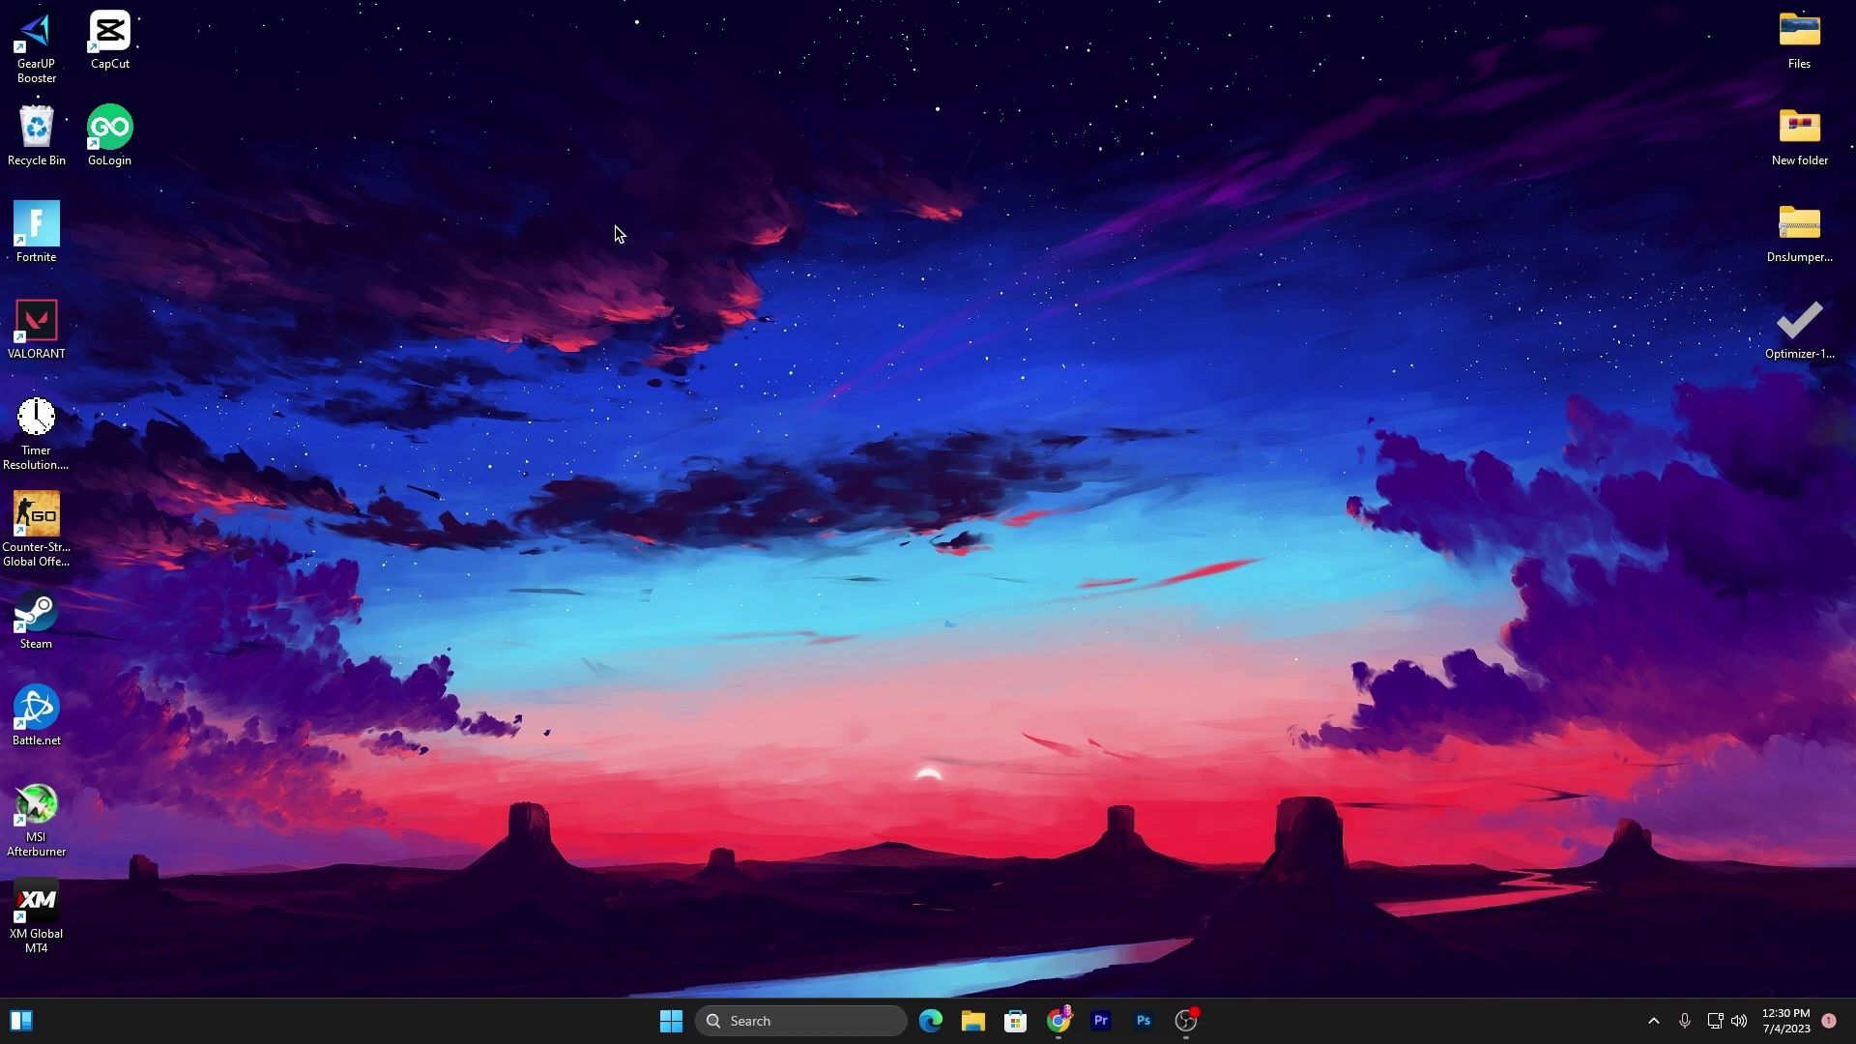
Open NVIDIA Control Panel from the desktop and check the image settings with preview under 3D Settings.
right_click(880, 254)
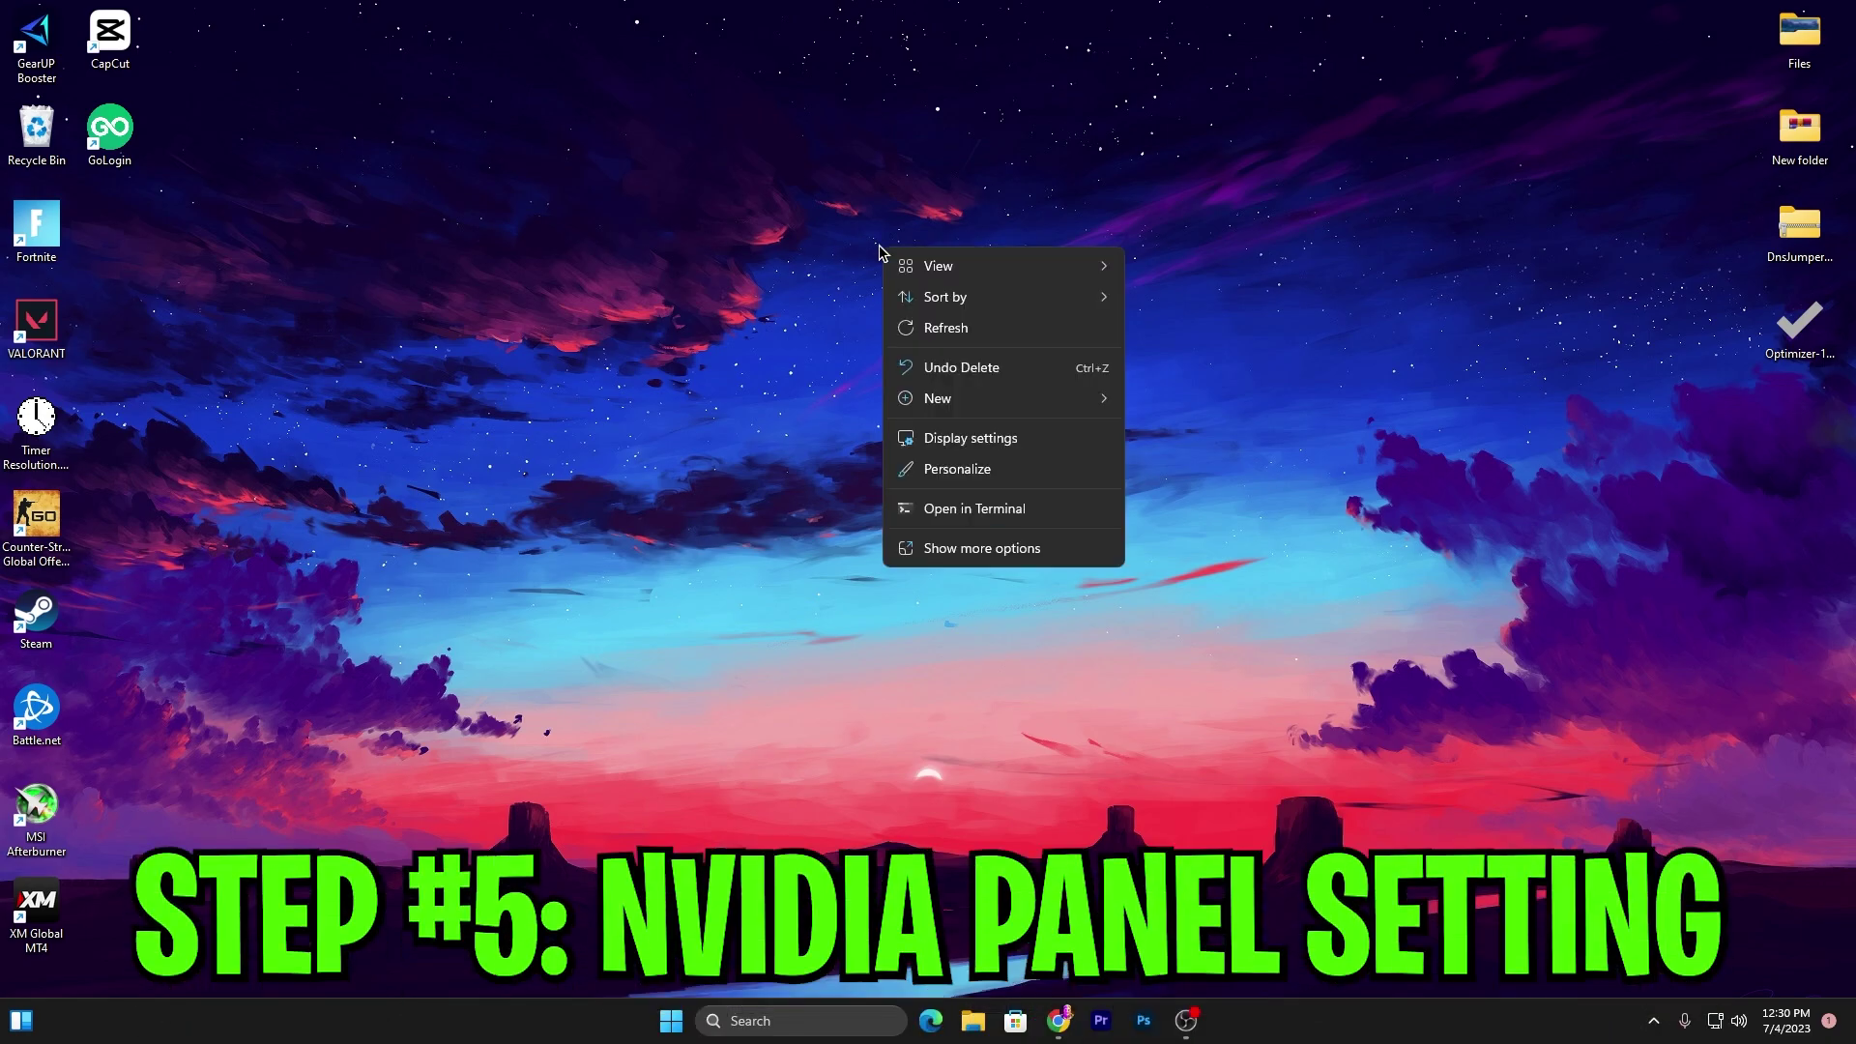
left_click(957, 547)
left_click(945, 402)
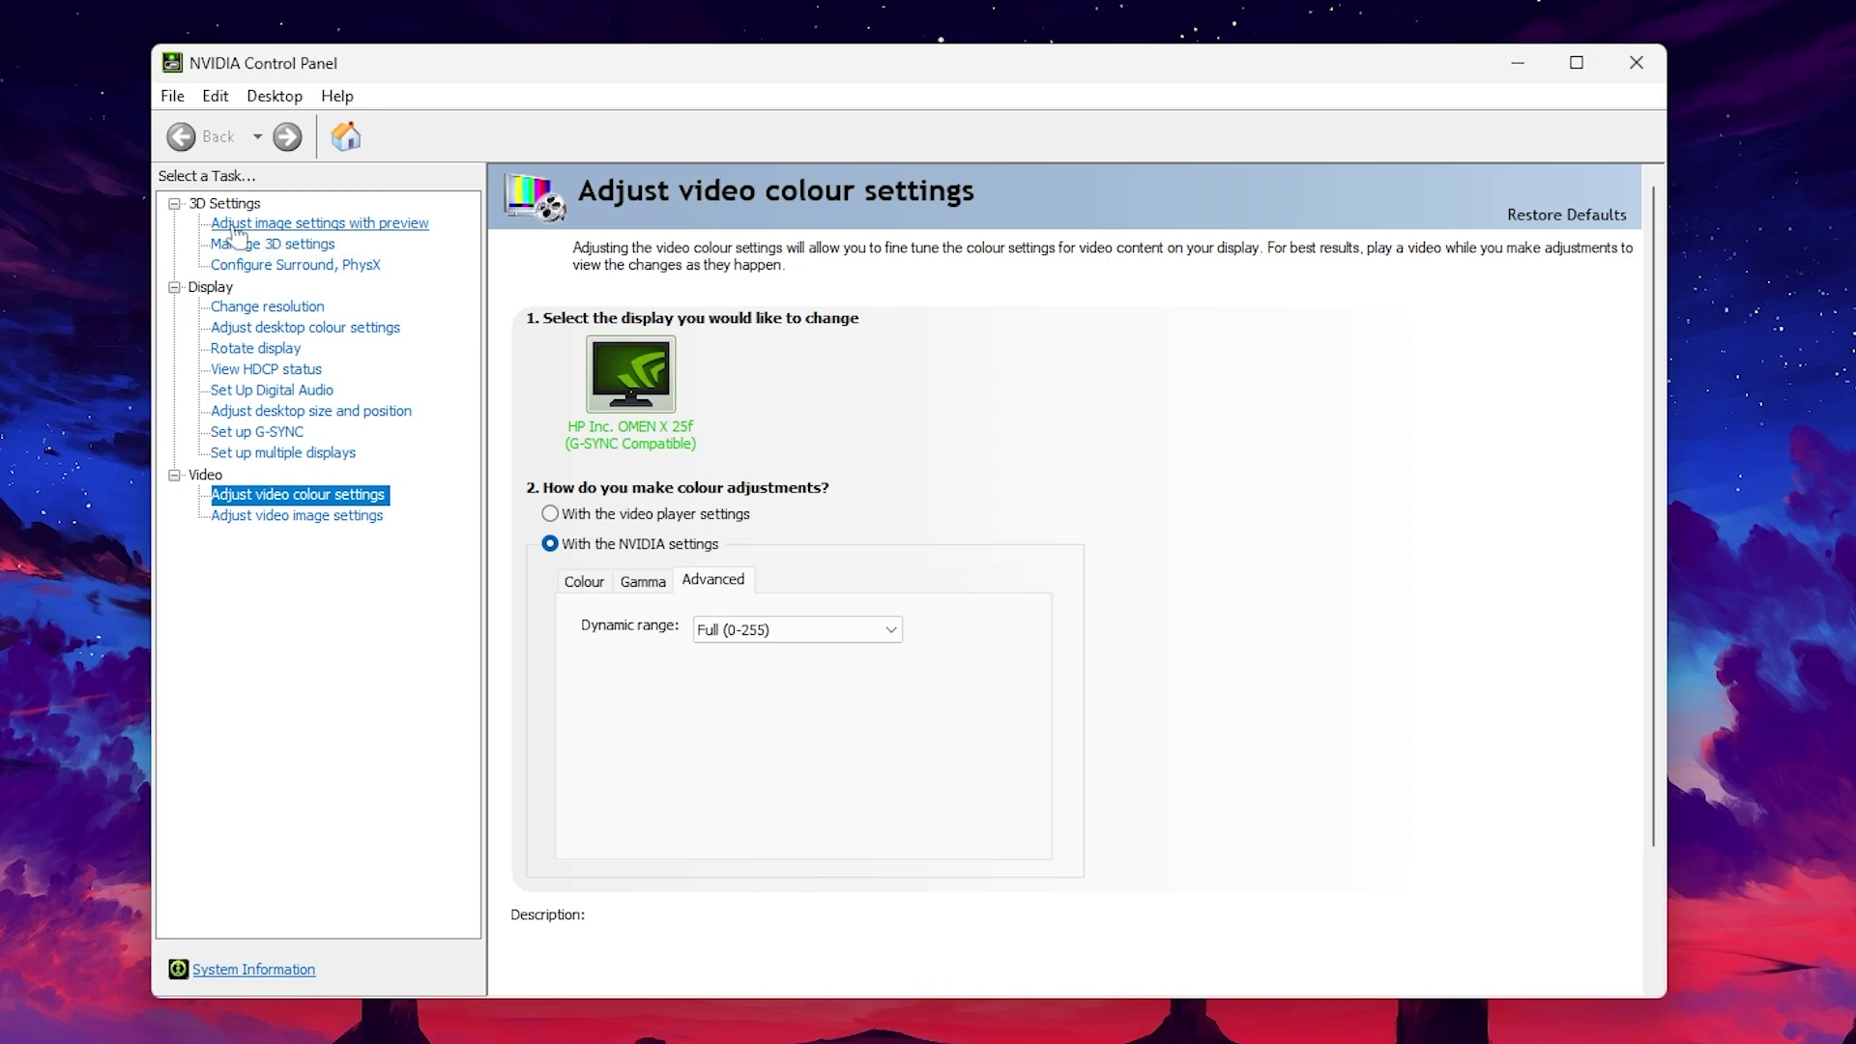
left_click(507, 324)
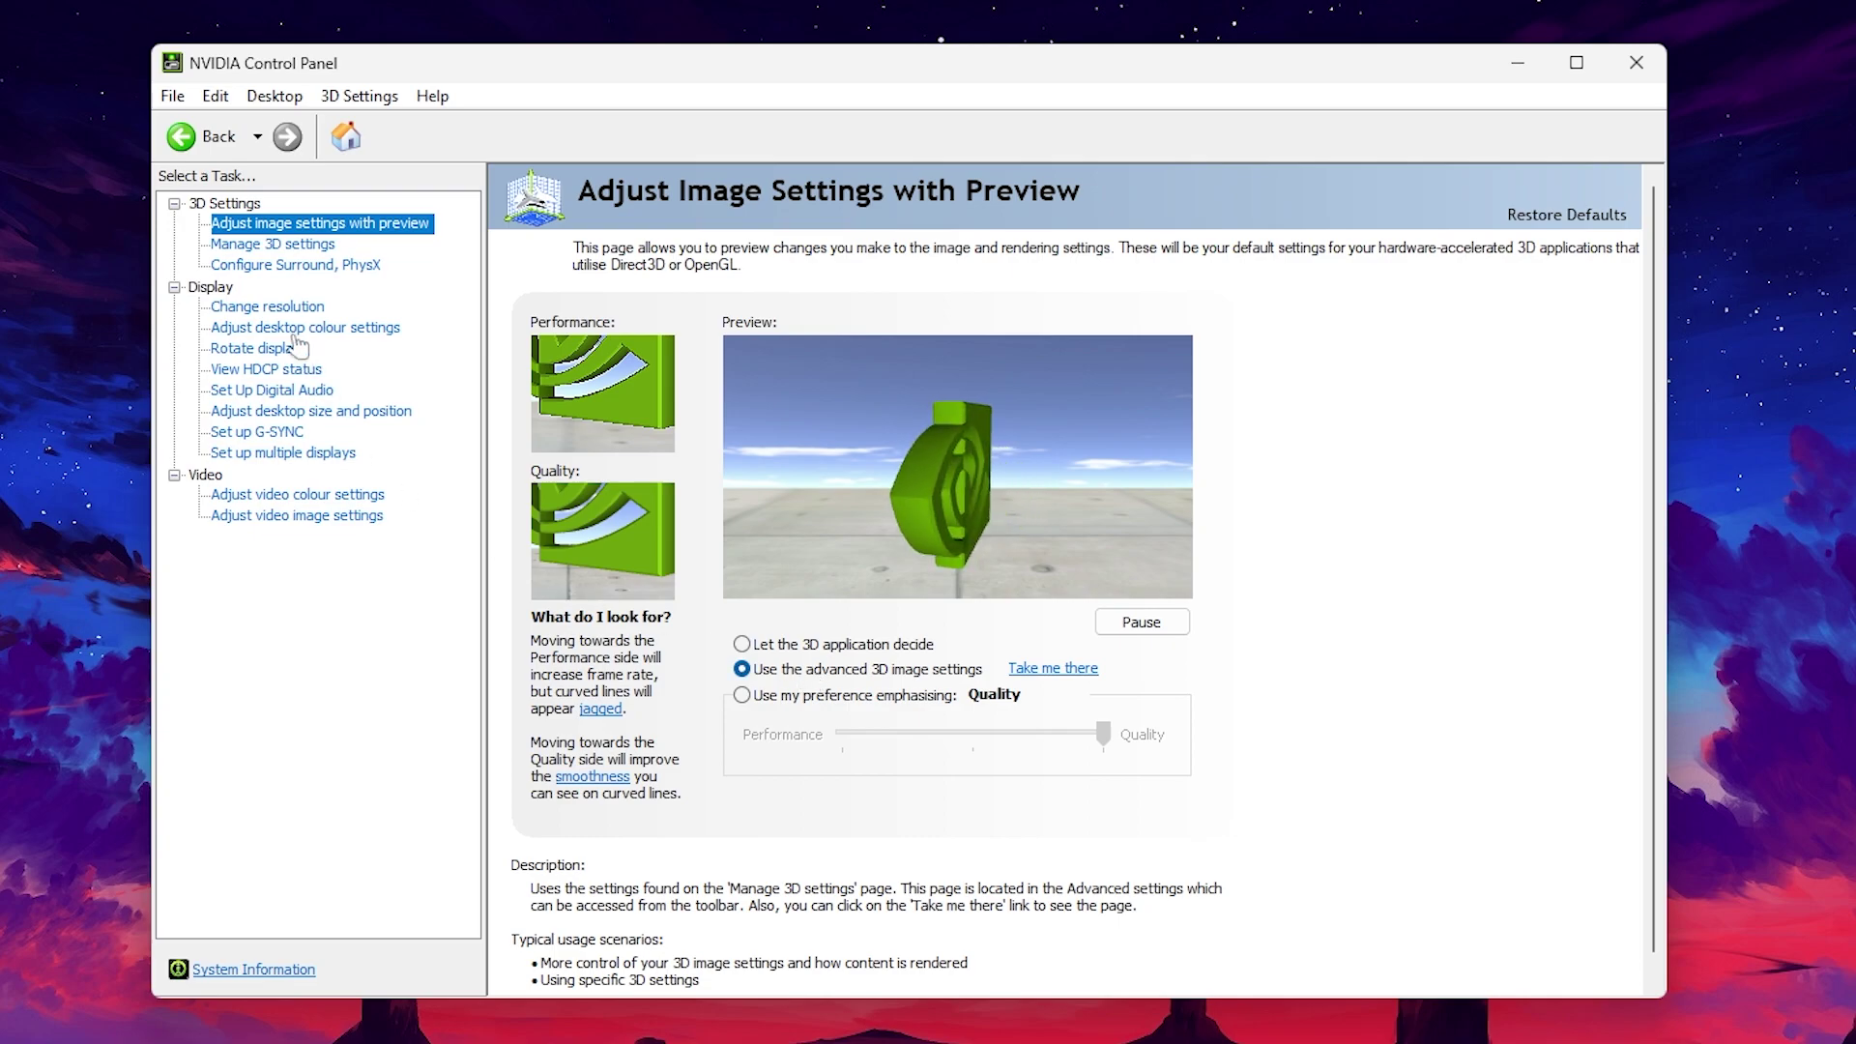
Review the global features under Manage 3D settings, from Image Scaling and Ambient Occlusion to Triple buffering, and close NVIDIA Control Panel.
left_click(269, 248)
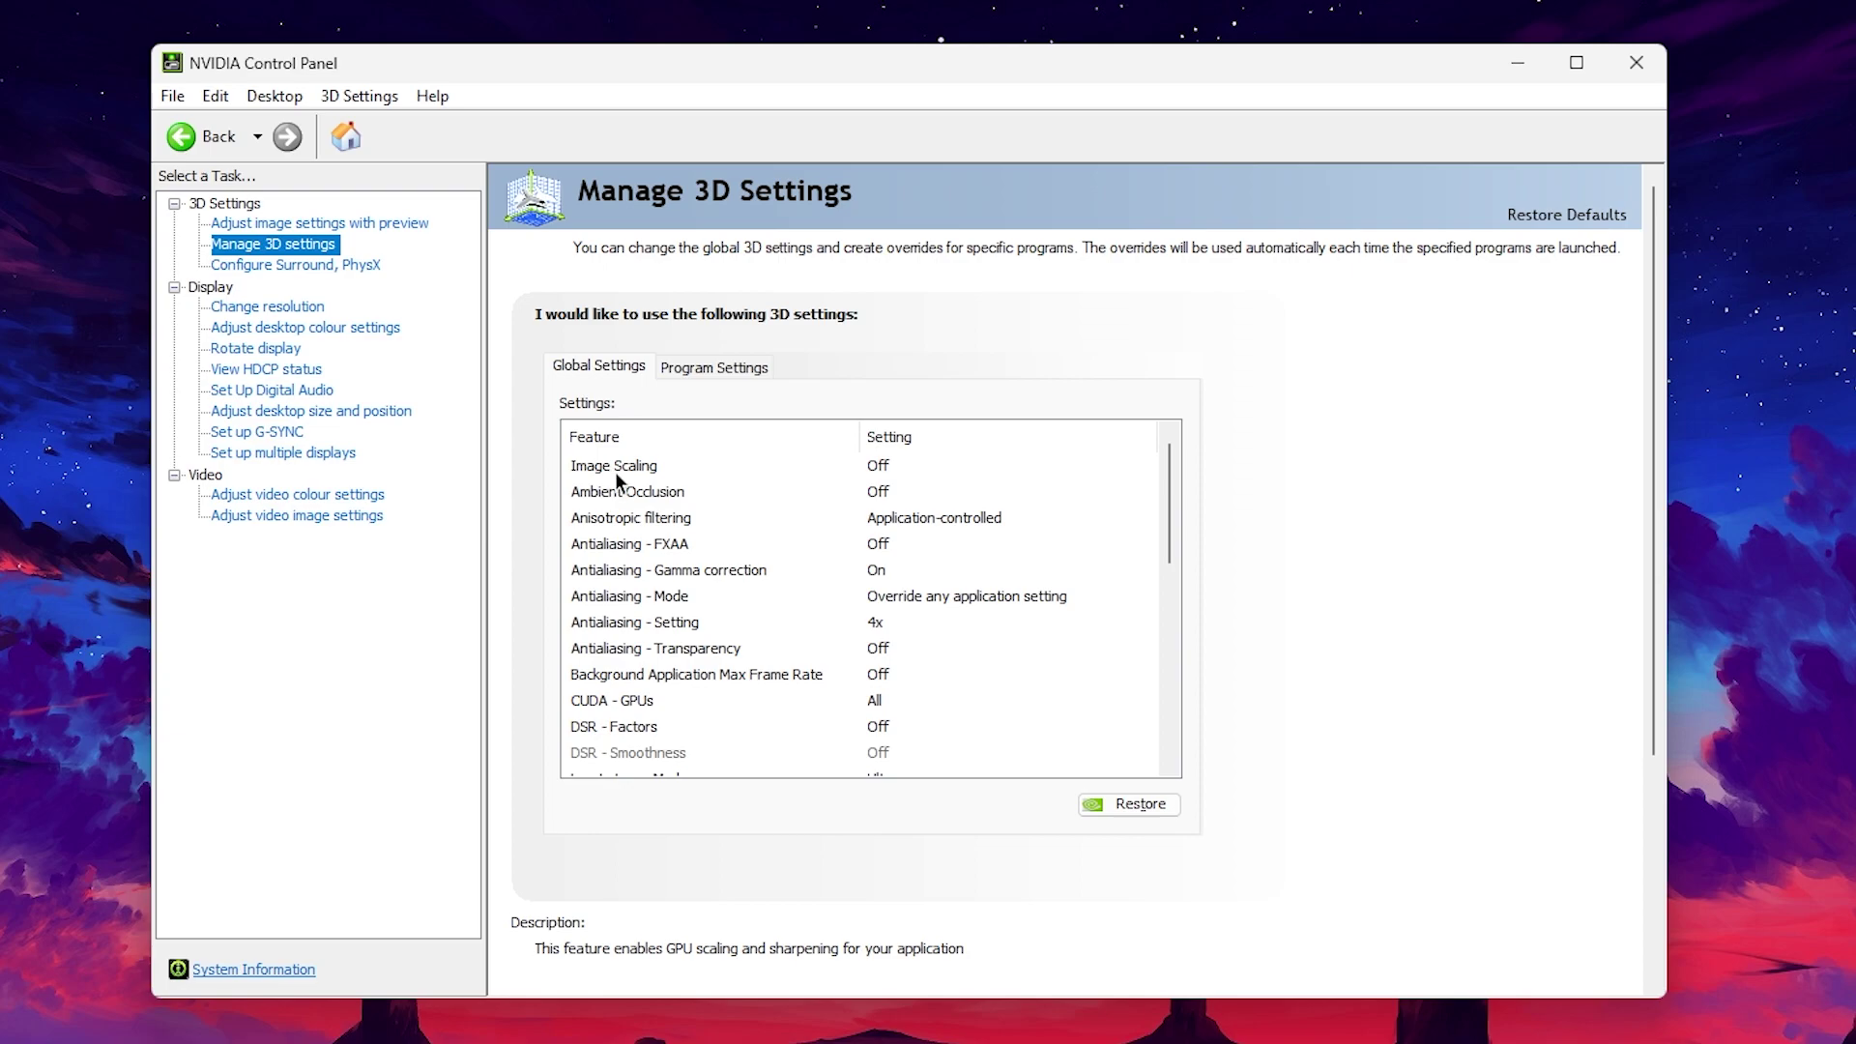
left_click(875, 489)
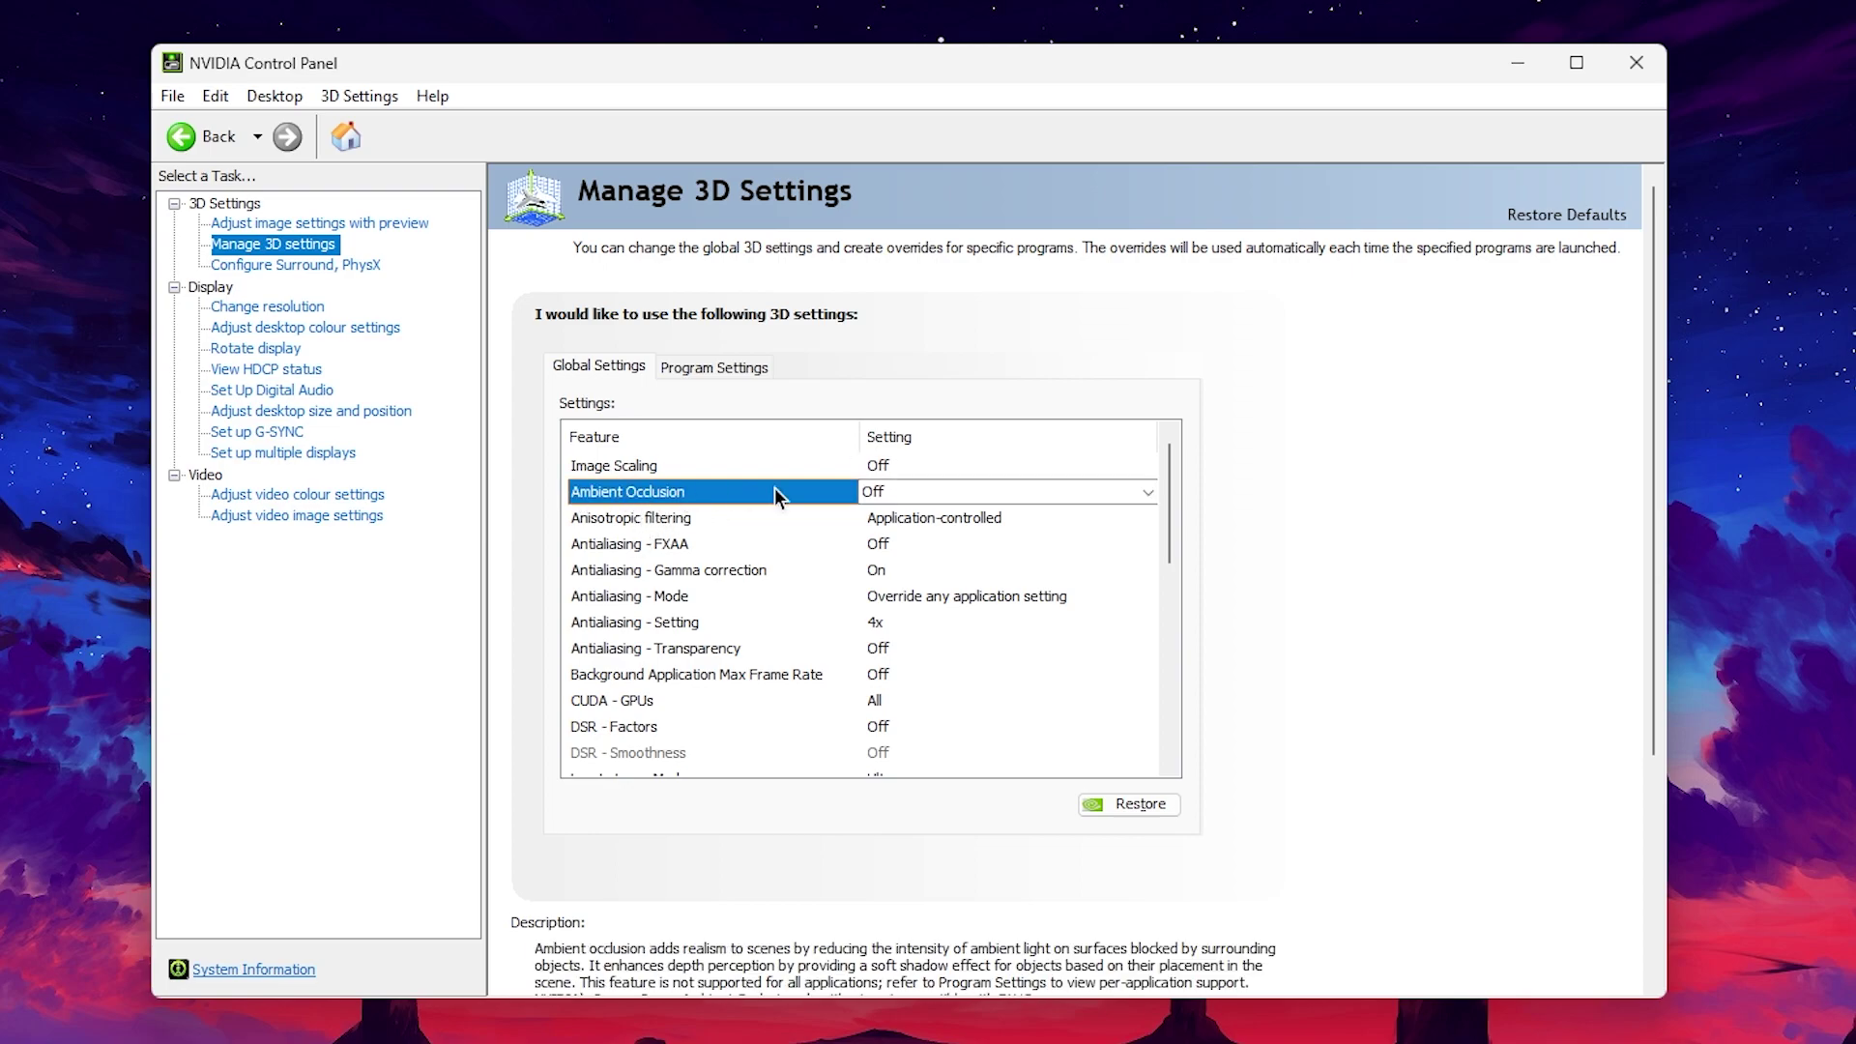
scroll(800, 491, "down", 2)
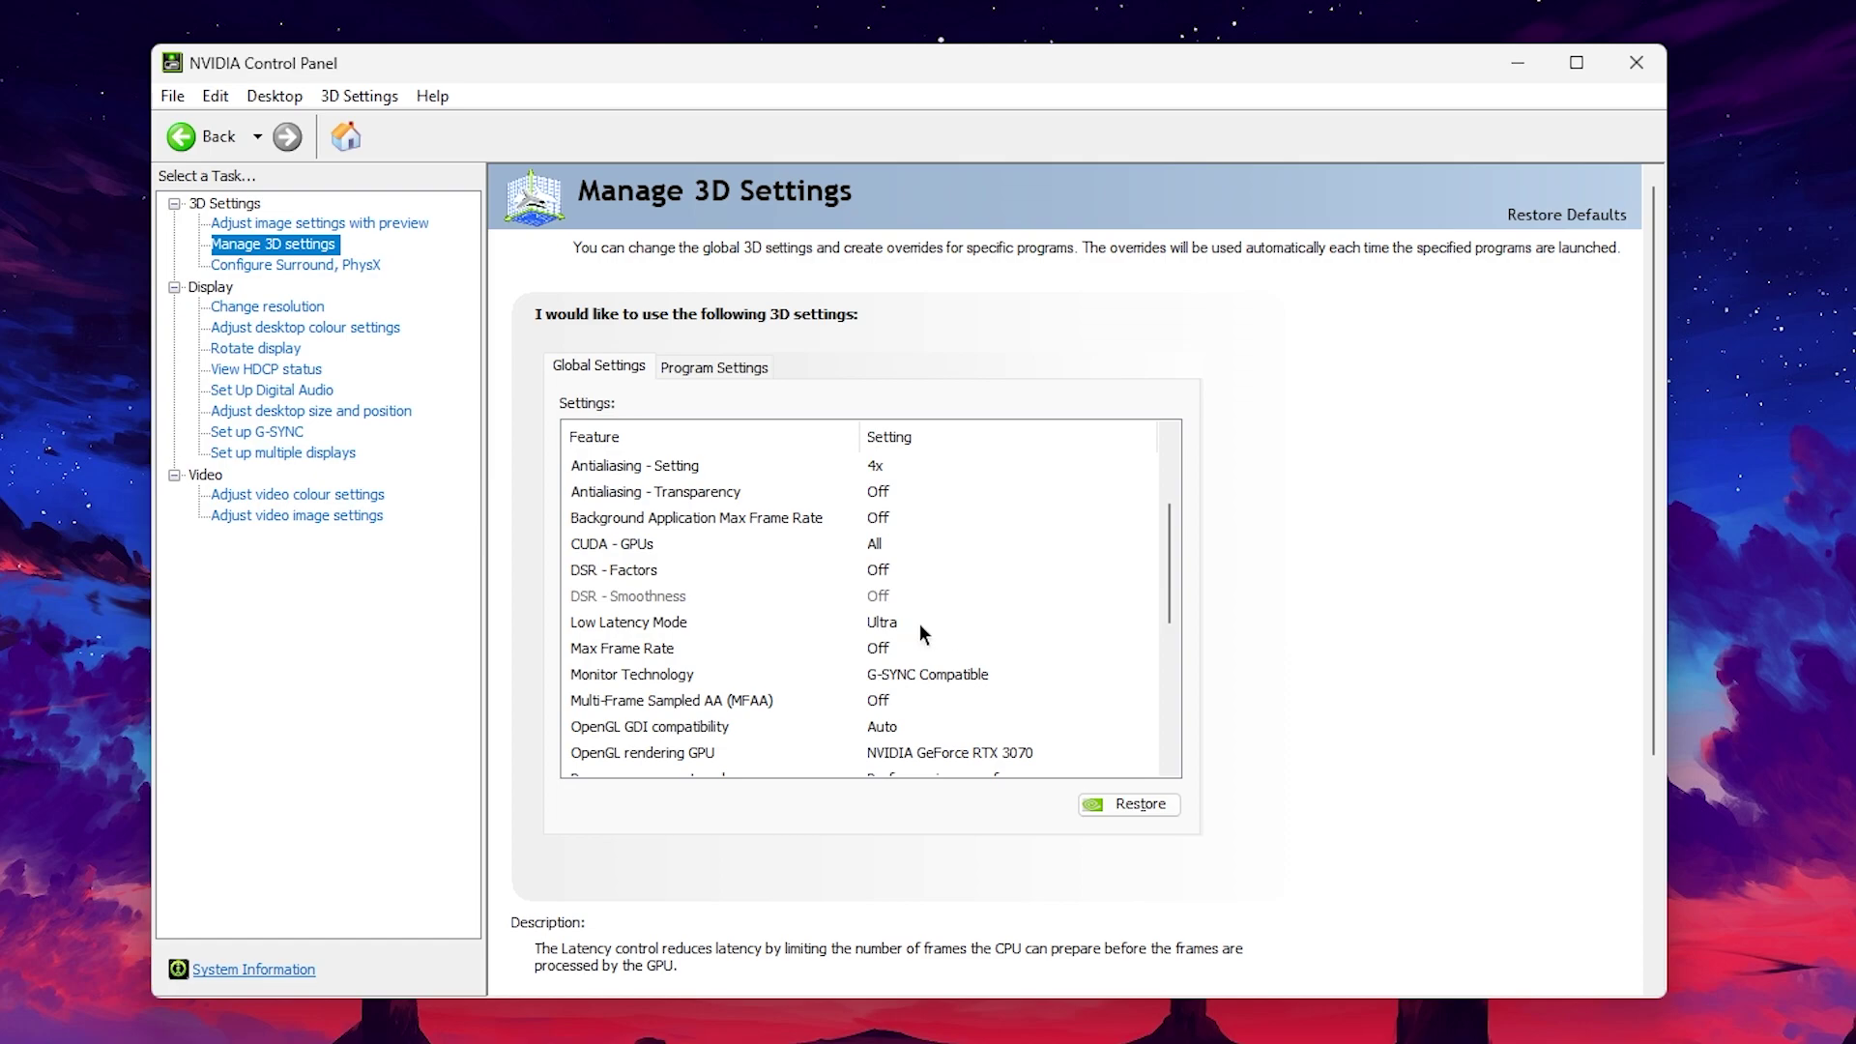
scroll(773, 725, "down", 1)
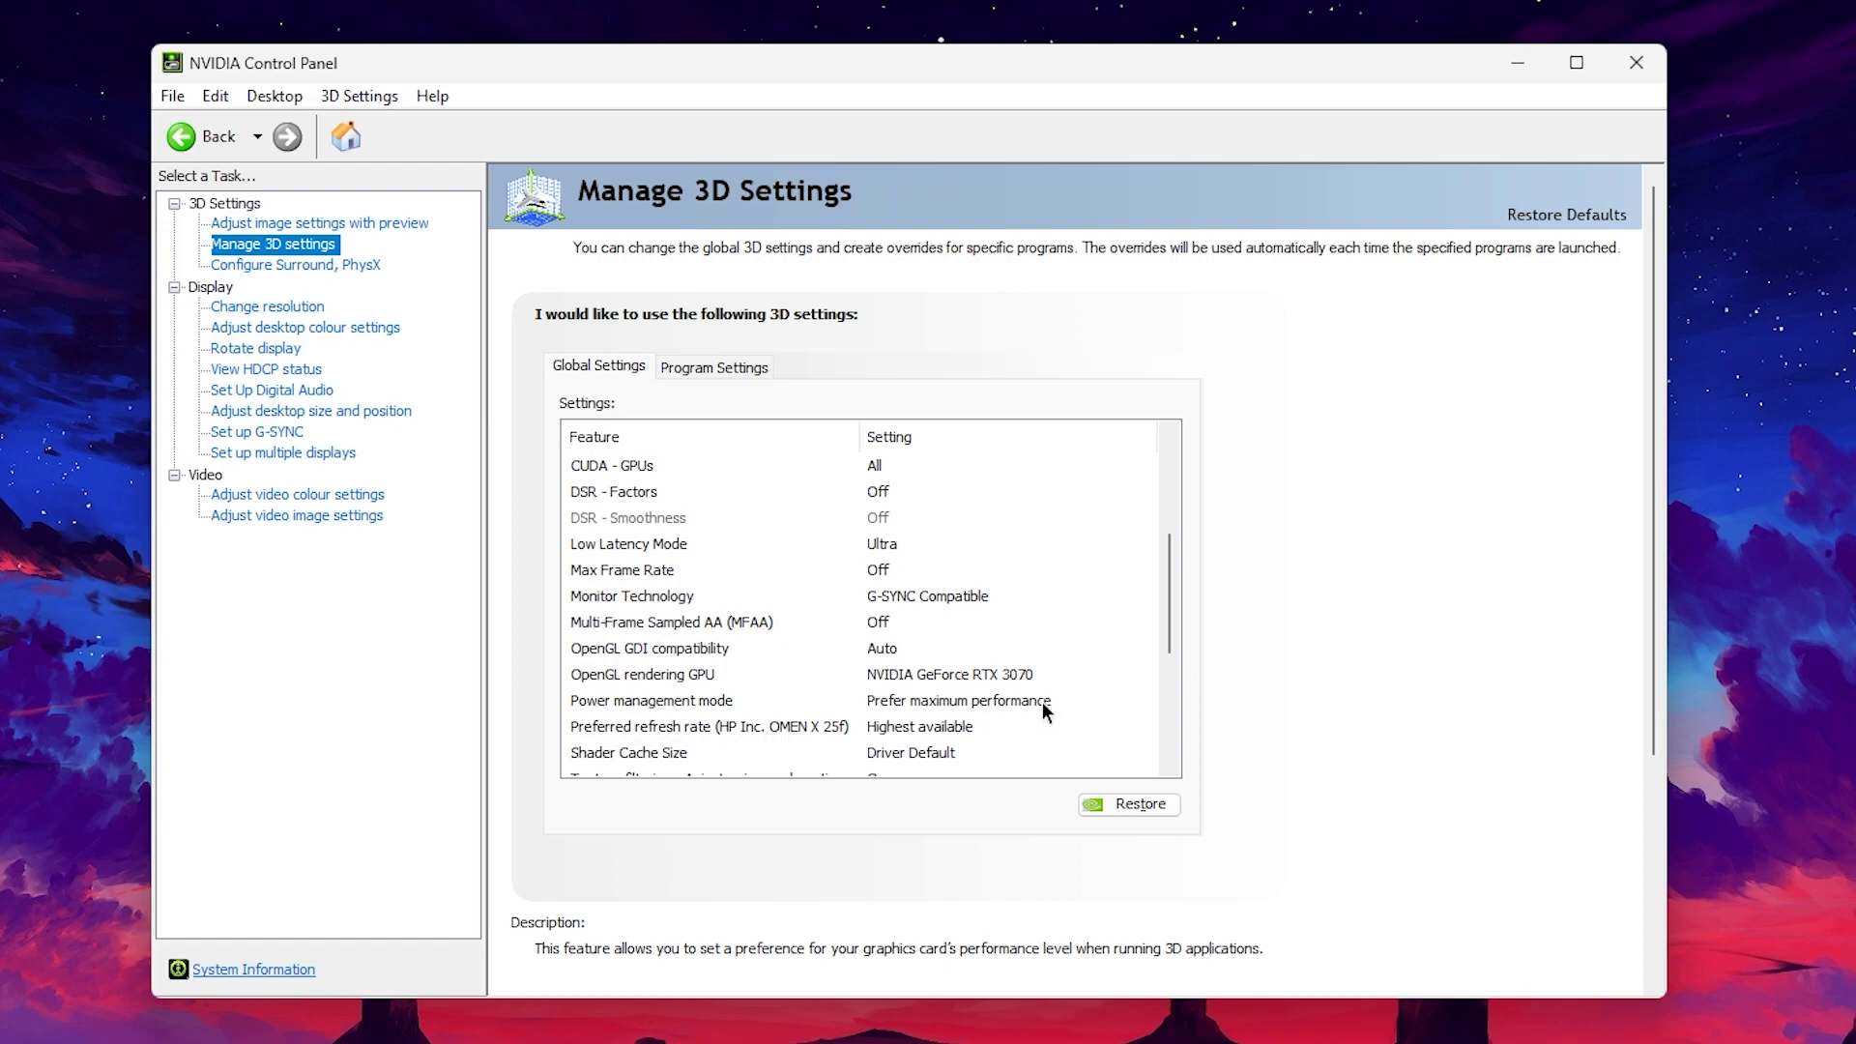
scroll(1040, 700, "down", 2)
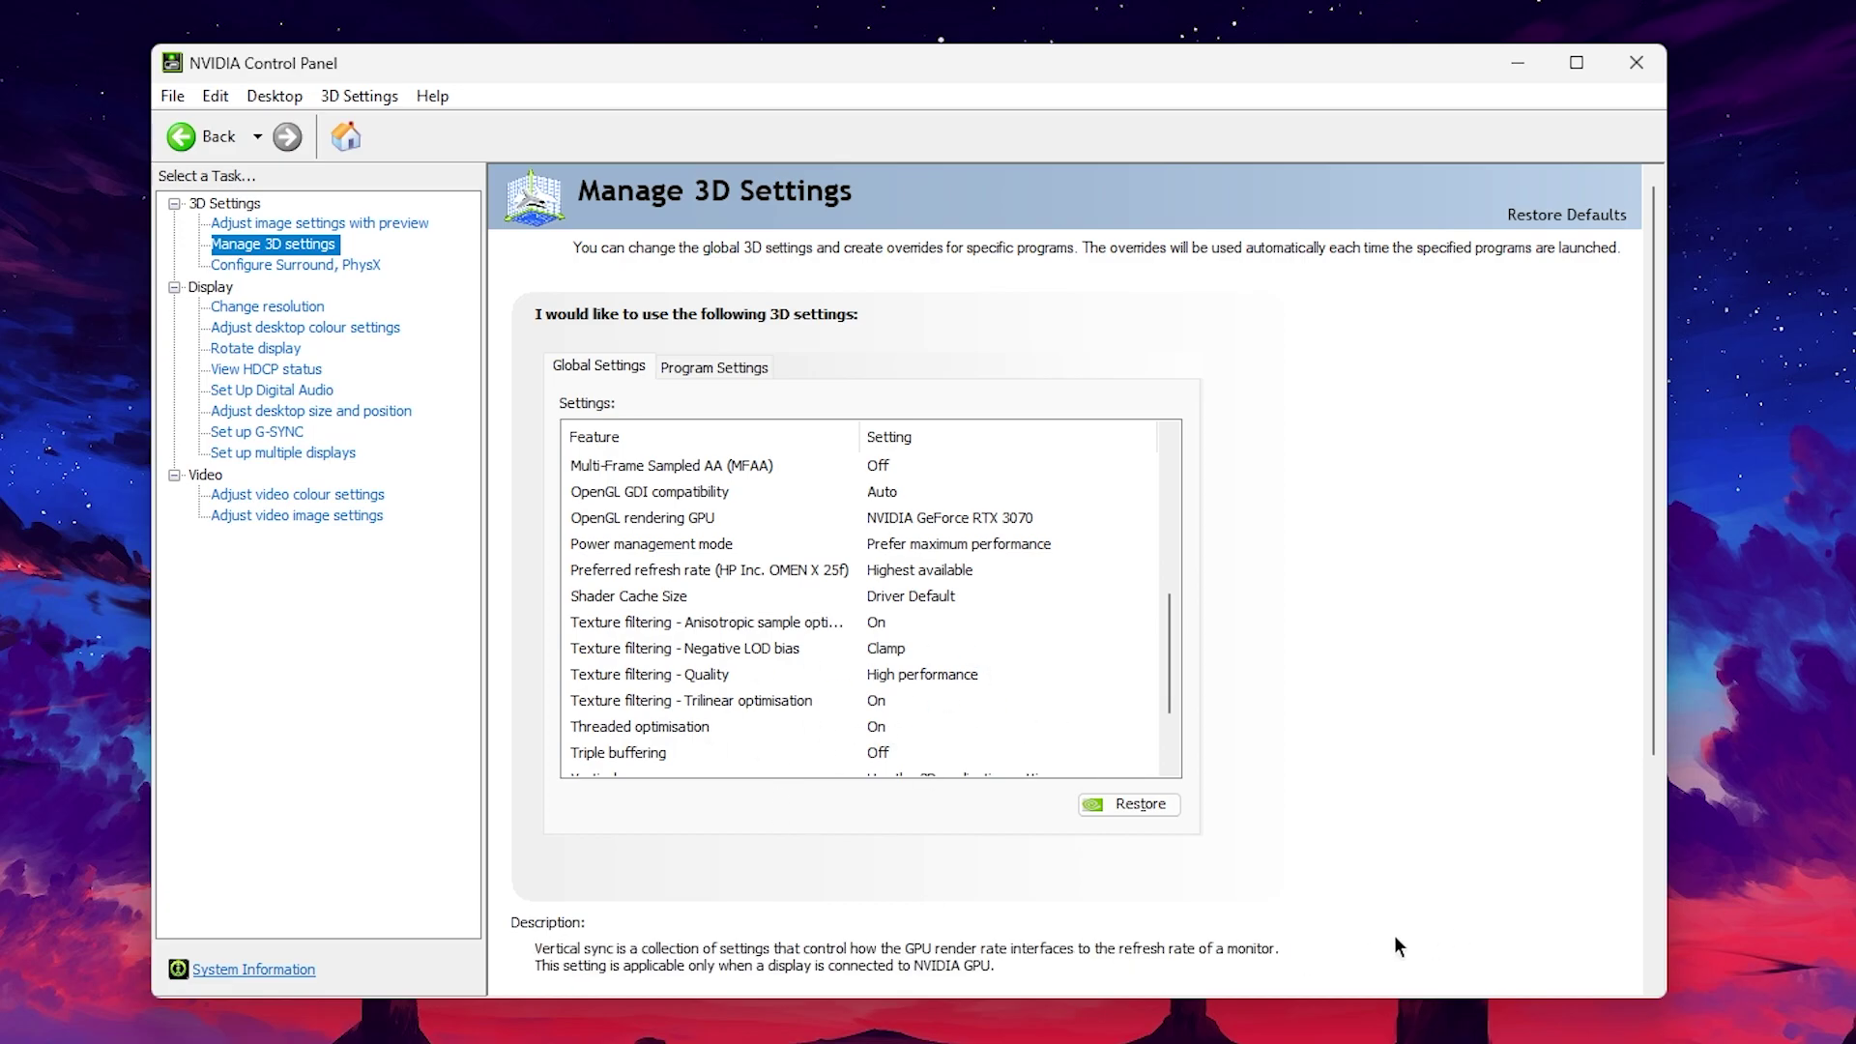
left_click(1661, 55)
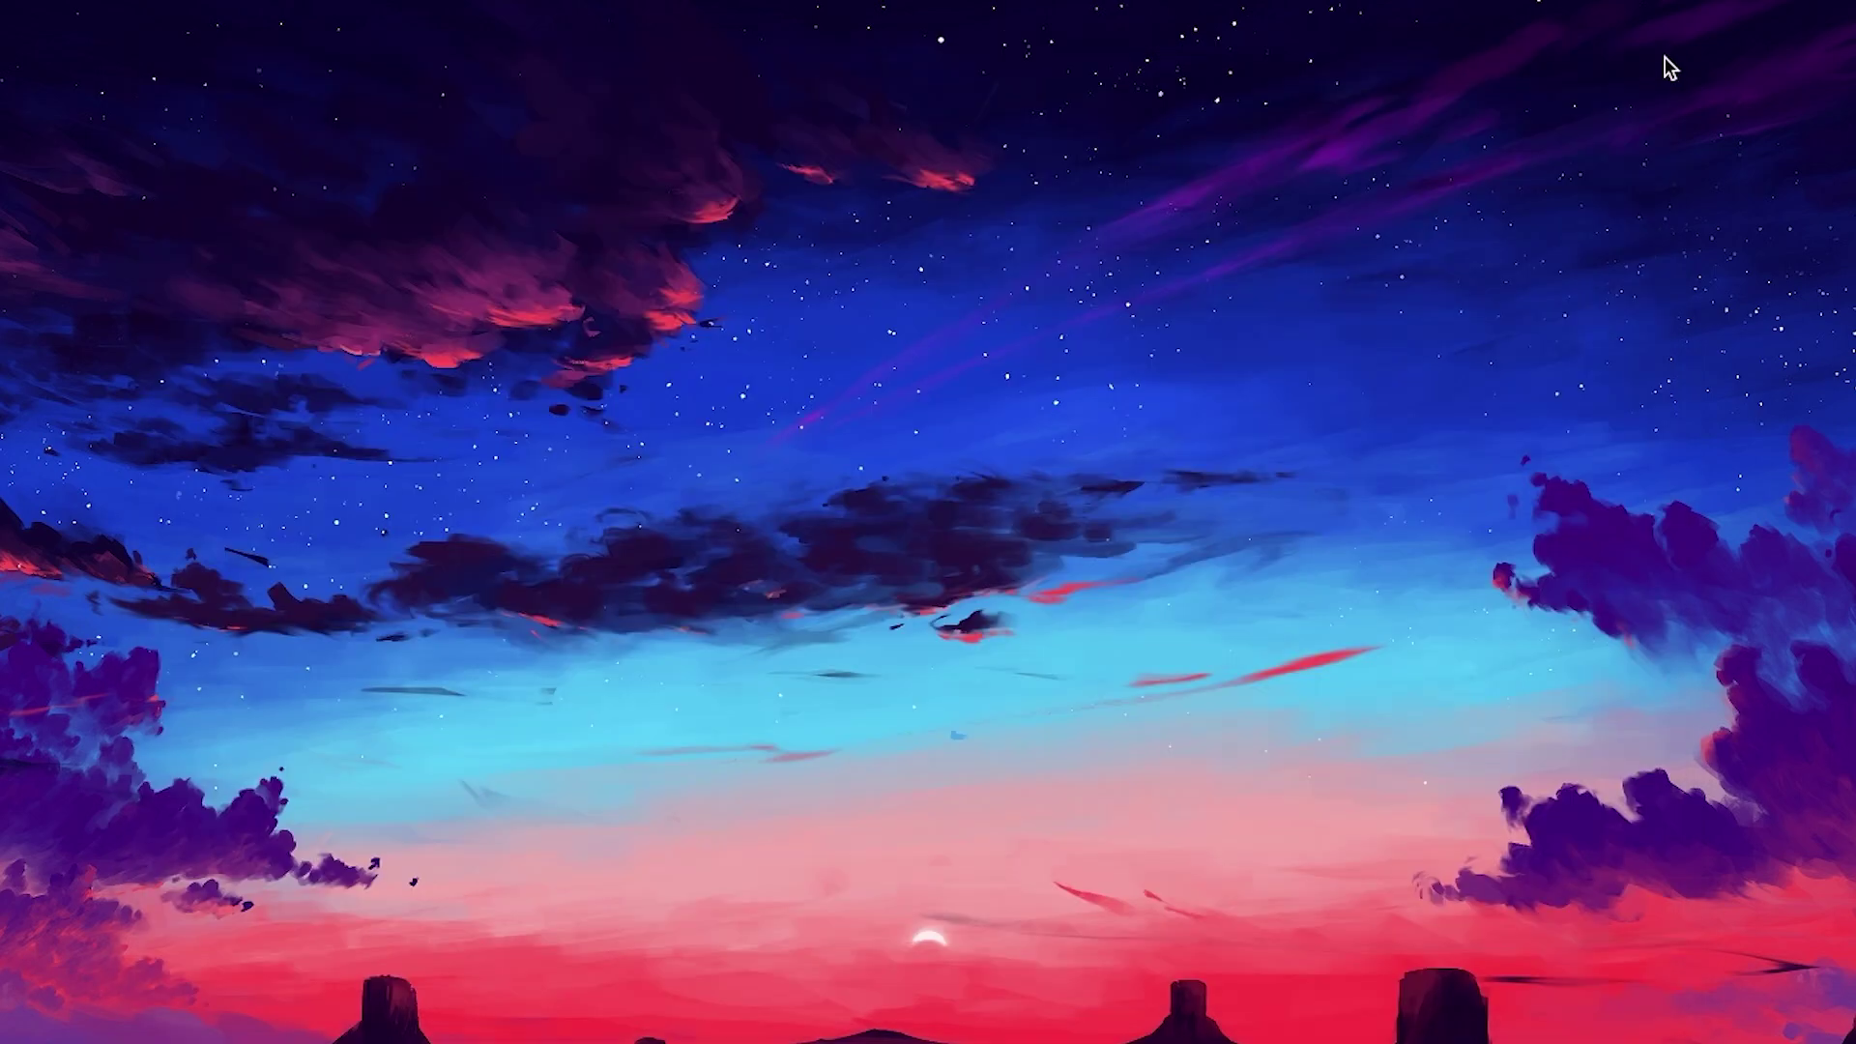